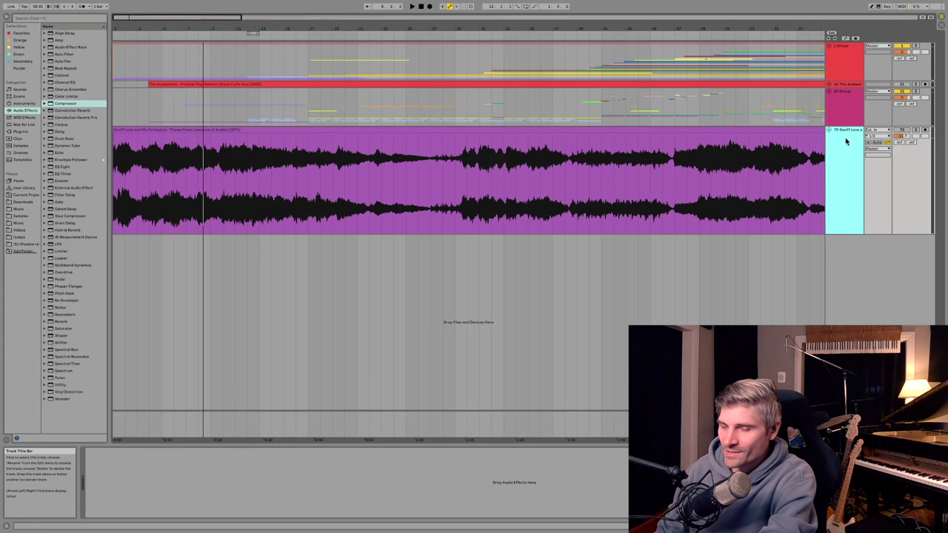
Unfold the magenta group below The Avalanches track and play the Geoff Love and His Orchestra clip inside it from its start
drag(841, 127, 831, 95)
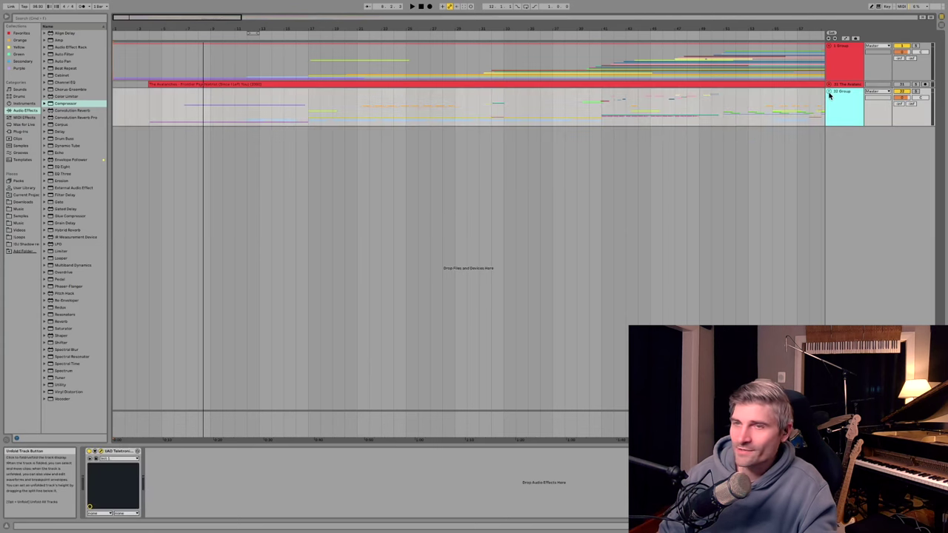
click(829, 93)
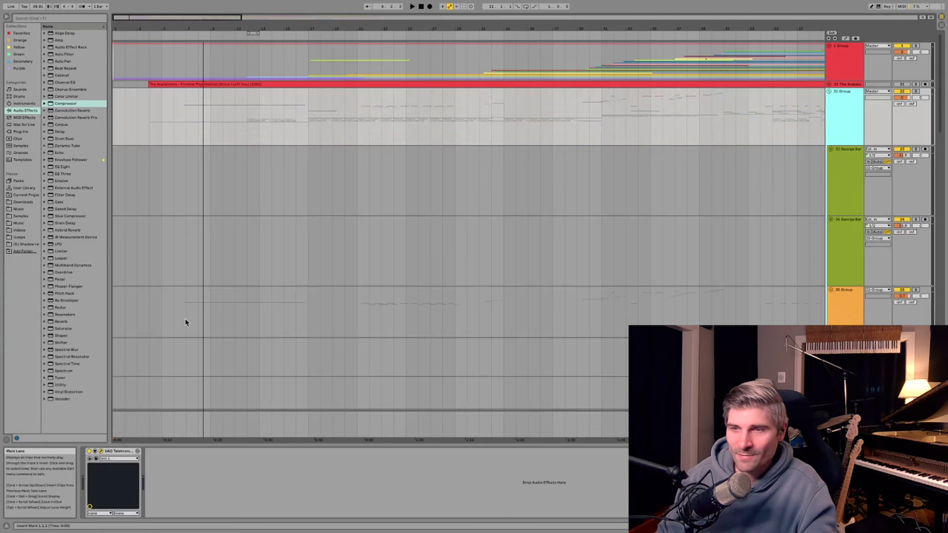
scroll(198, 327, down, 10)
scroll(199, 327, up, 10)
click(186, 364)
key(space)
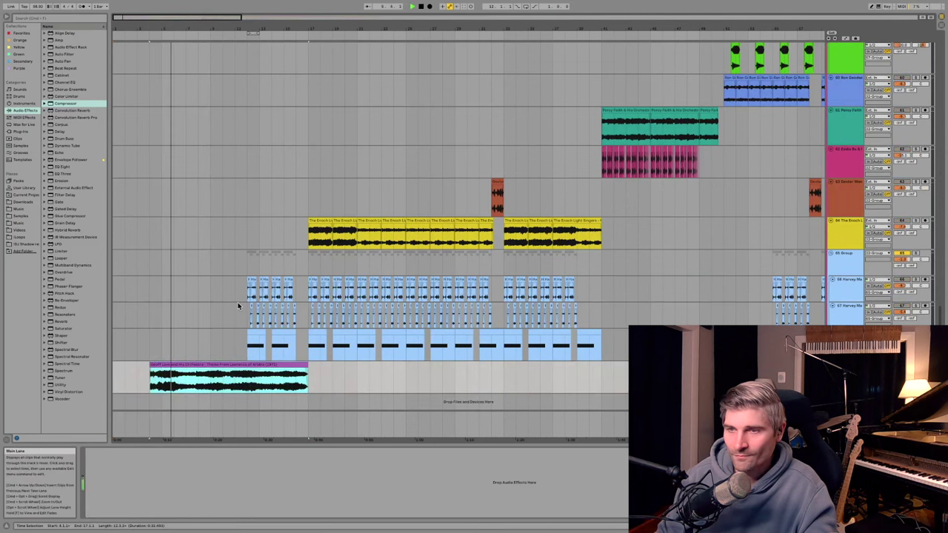
Look over the group's sample tracks during playback, and solo The Avalanches reference track to play it
scroll(233, 303, up, 15)
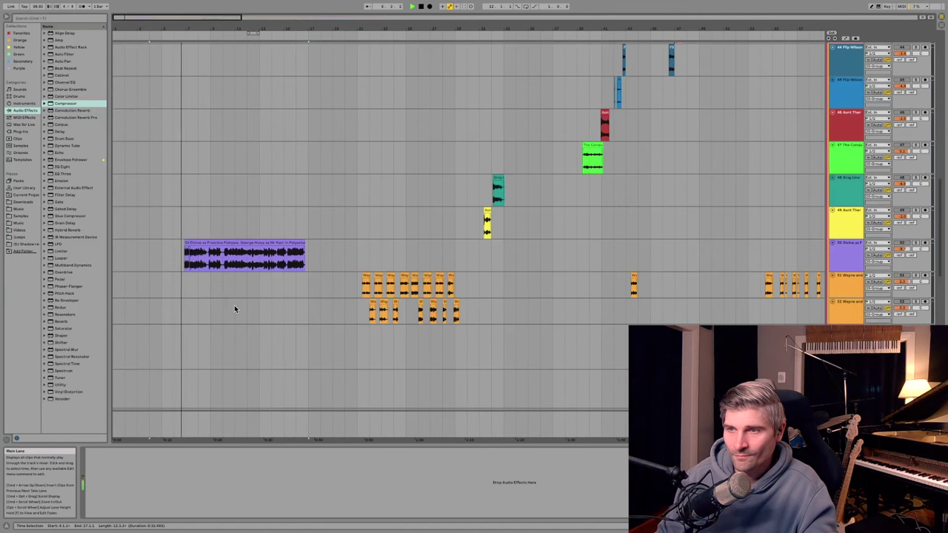
scroll(243, 341, up, 10)
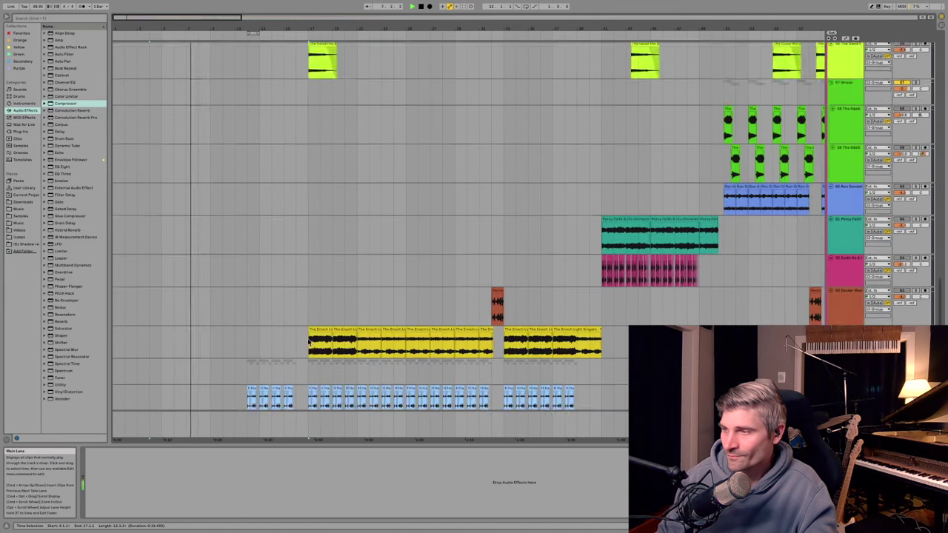
scroll(243, 341, down, 3)
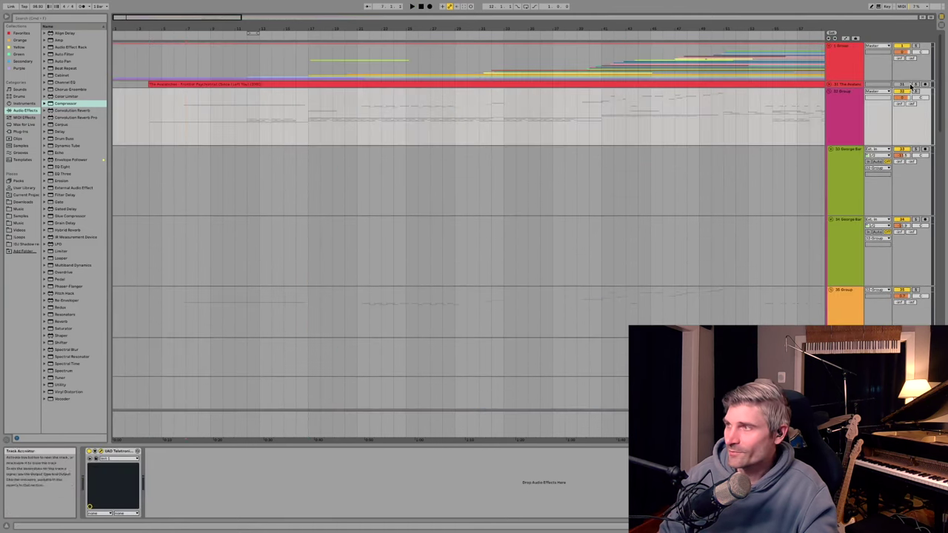
click(915, 84)
key(space)
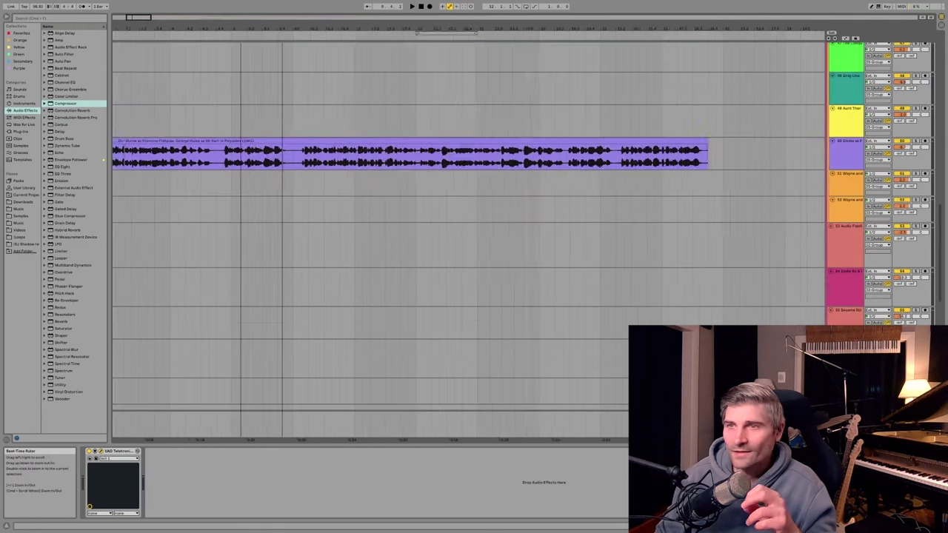
Audition the purple Polyester (1981) dialogue clip from its beginning, and turn off solo on its track
drag(249, 28, 493, 28)
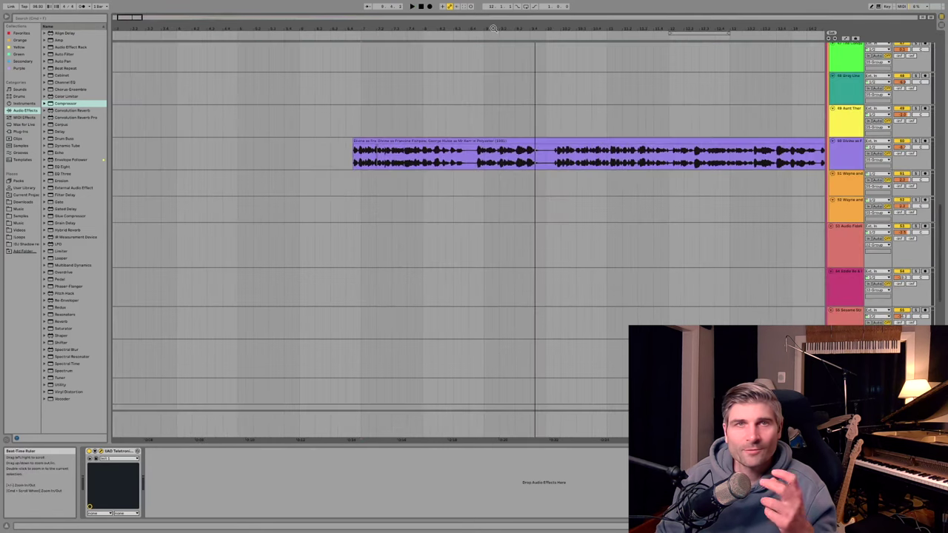
click(389, 140)
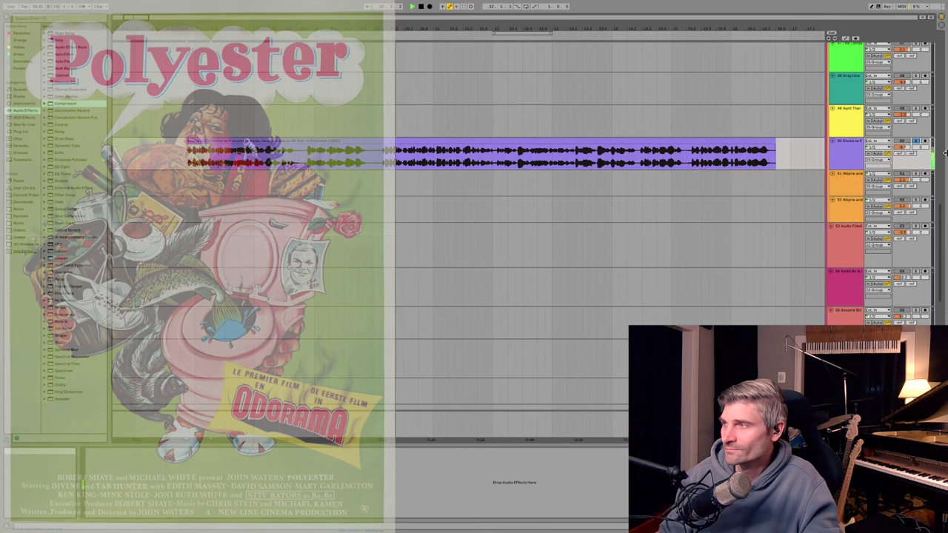
click(916, 141)
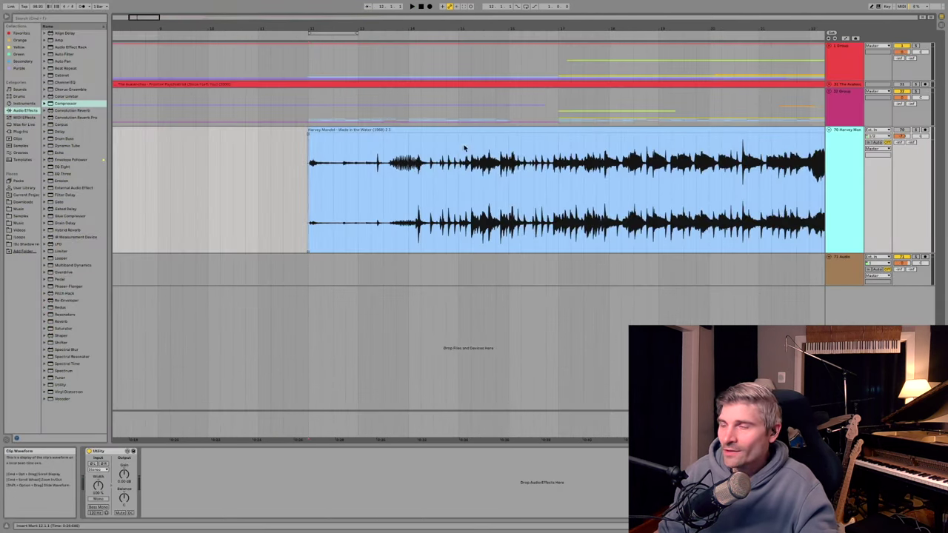
Play the full Harvey Mandel Wade in the Water (1968) source track soloed, and turn its solo off
click(915, 132)
key(space)
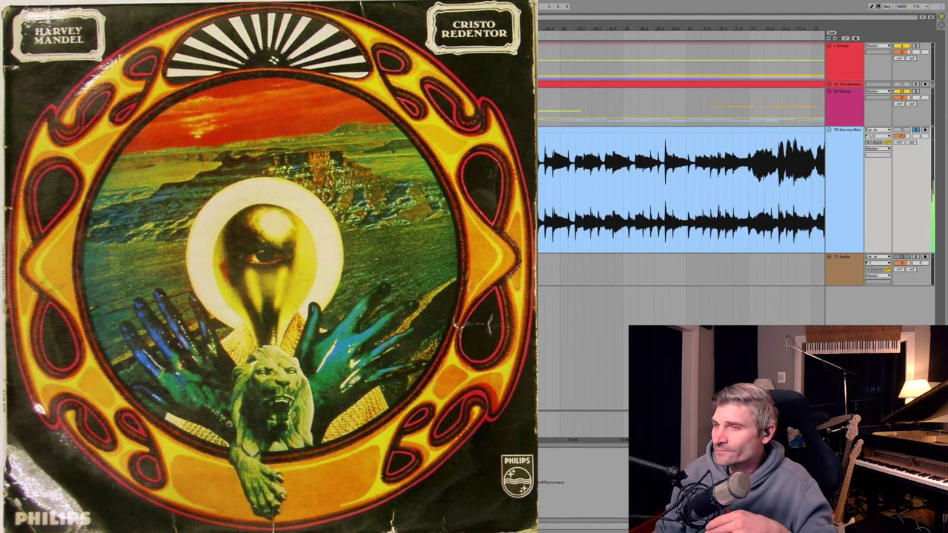
click(915, 131)
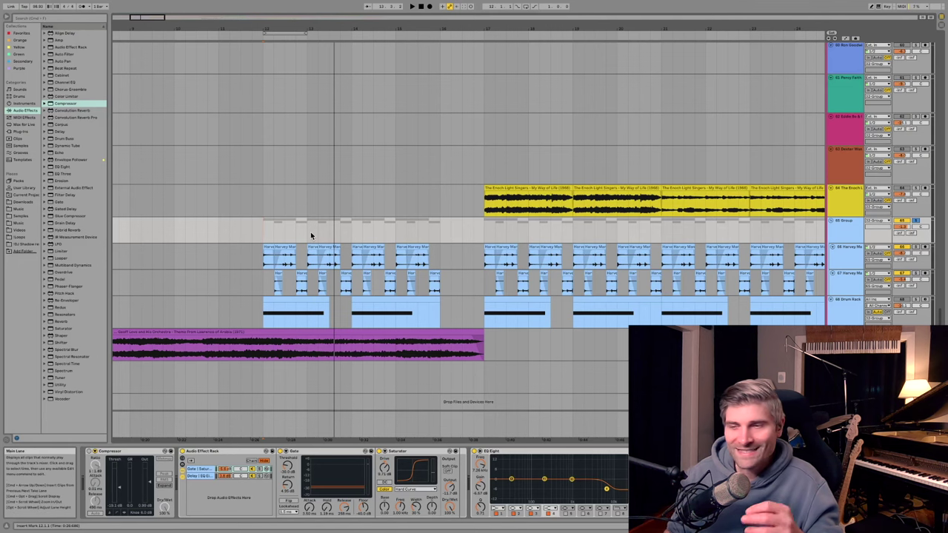
Locate the start of the Harvey Mandel chops at bar 12 and audition the Drum Rack track alone from there
click(264, 266)
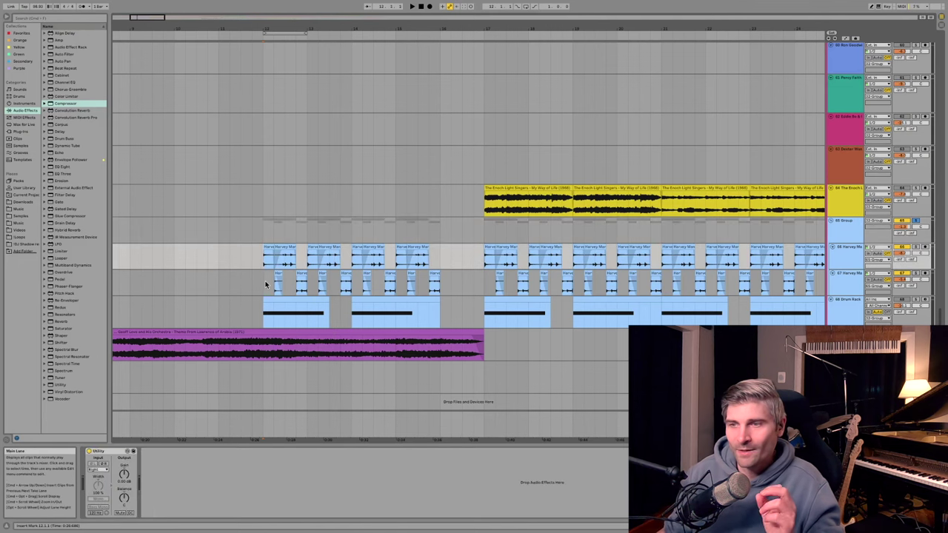
click(267, 284)
click(260, 263)
click(917, 300)
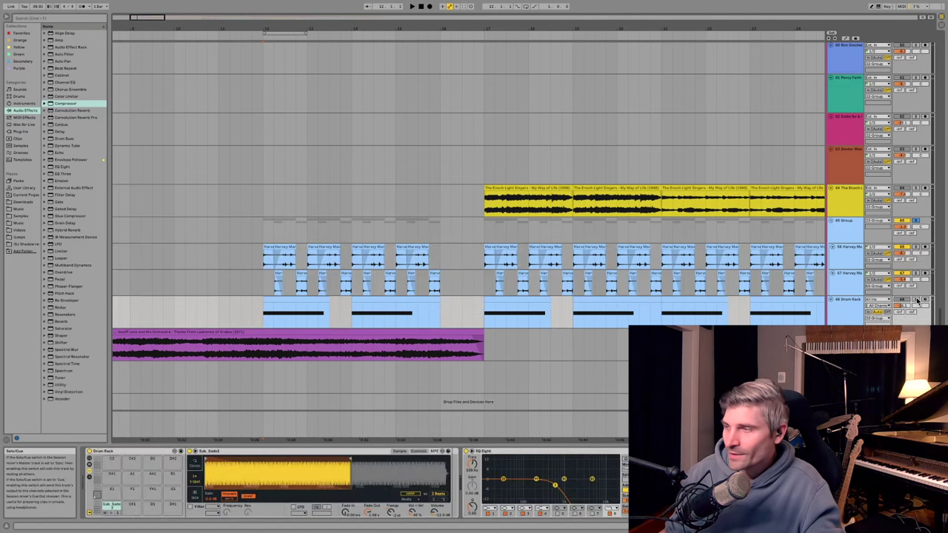
key(space)
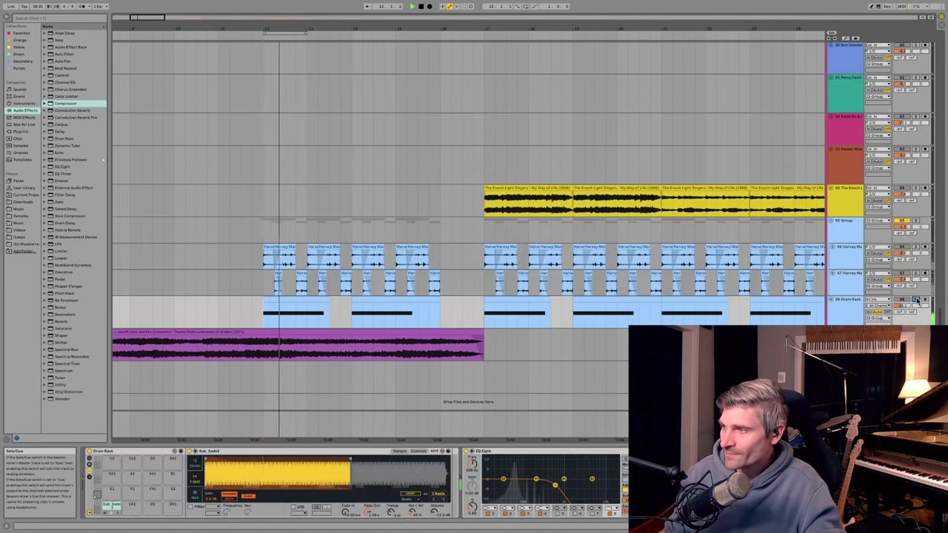
click(915, 301)
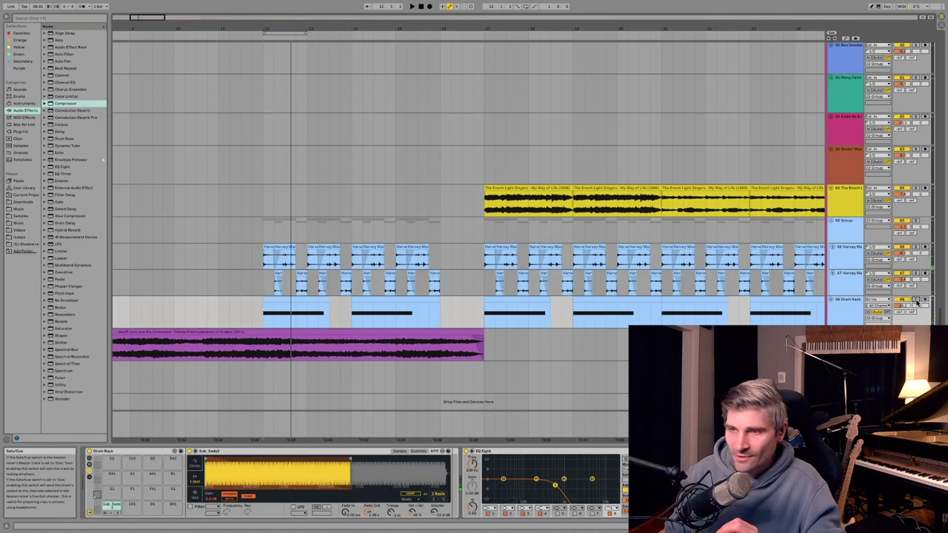
Play the arrangement from bar 12, comparing the soloed Harvey Mandel group with the full mix
key(space)
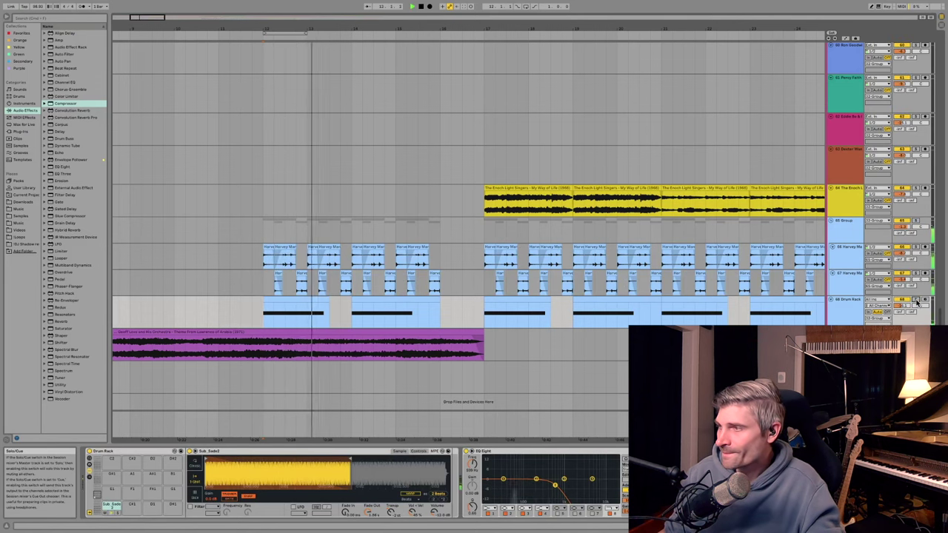
click(917, 222)
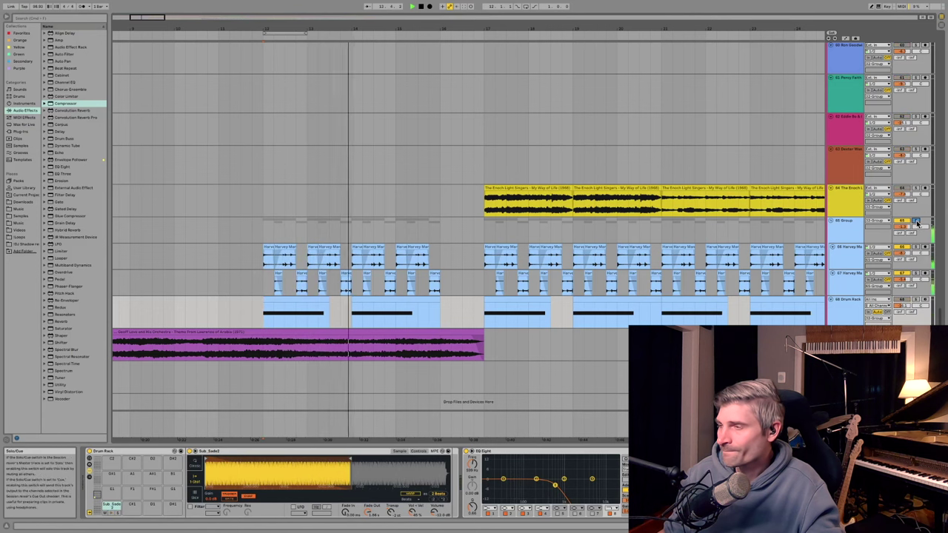
click(917, 222)
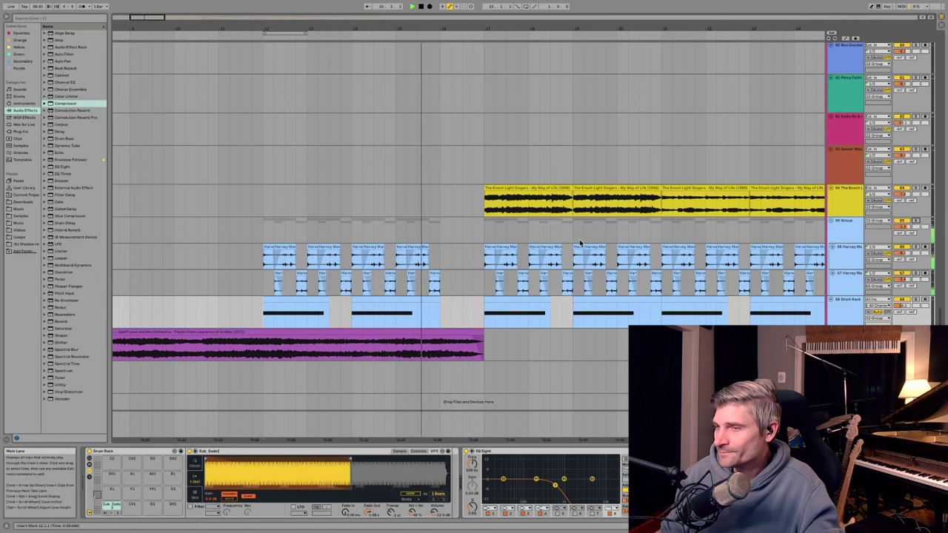
Play The Avalanches reference track soloed from bar 16 and stop it
scroll(582, 243, up, 15)
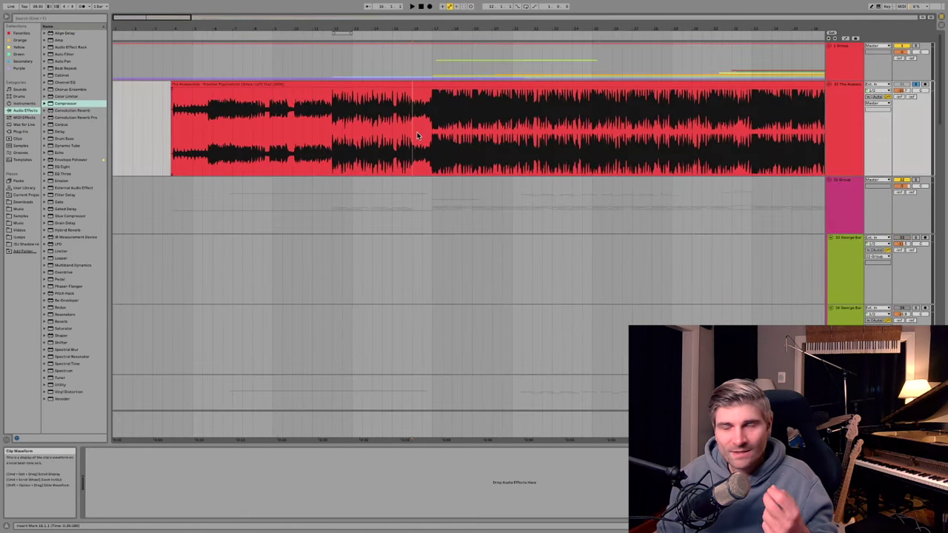
key(space)
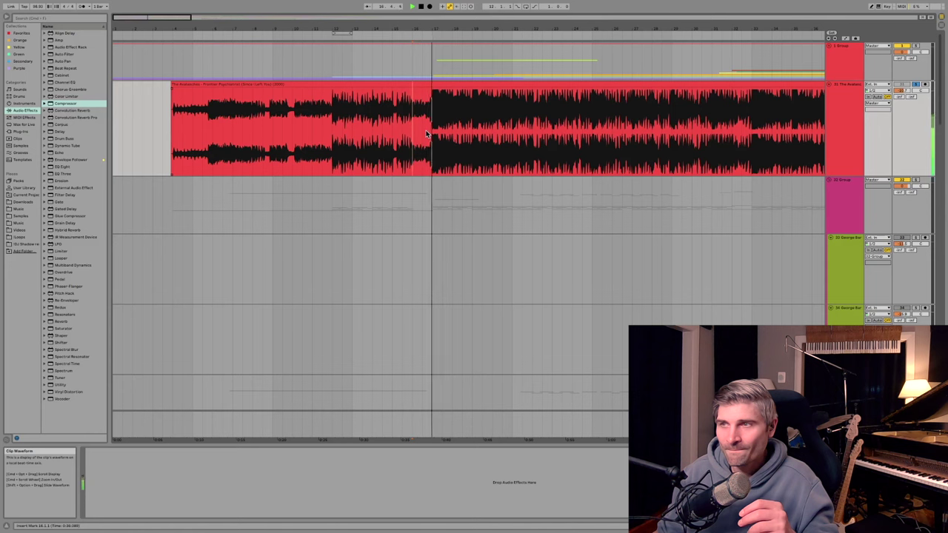
key(space)
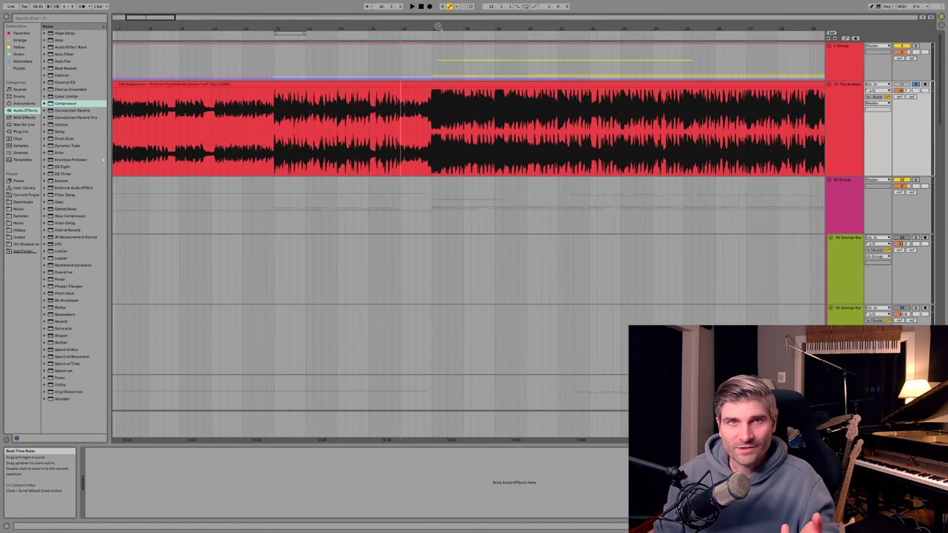
Zoom in around bar 17 of The Avalanches track and replay the section change, restarting exactly at bar 17
drag(432, 30, 387, 34)
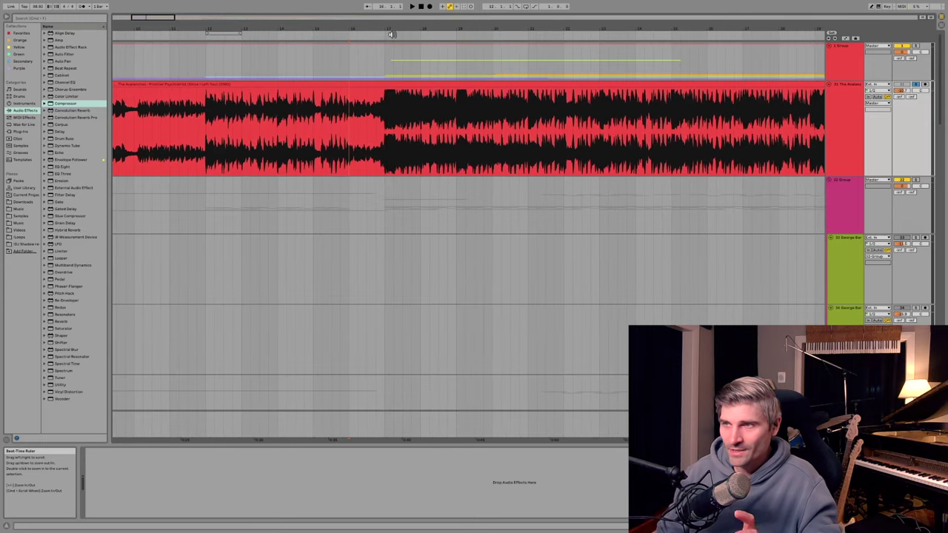
click(378, 37)
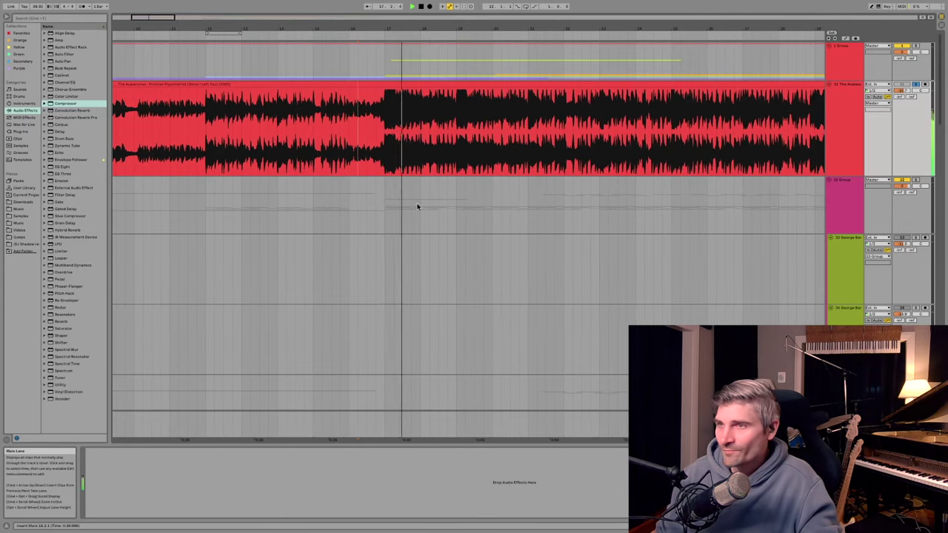
click(385, 130)
key(space)
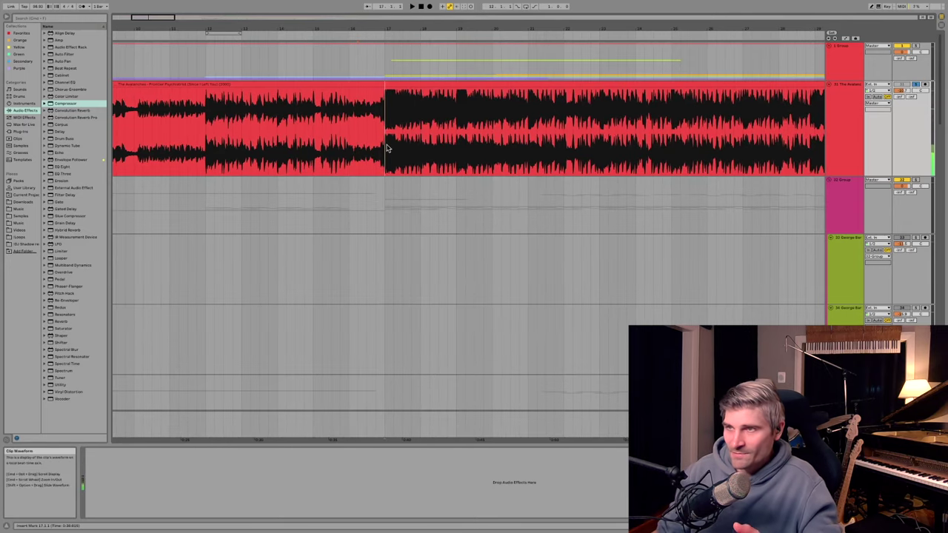
key(space)
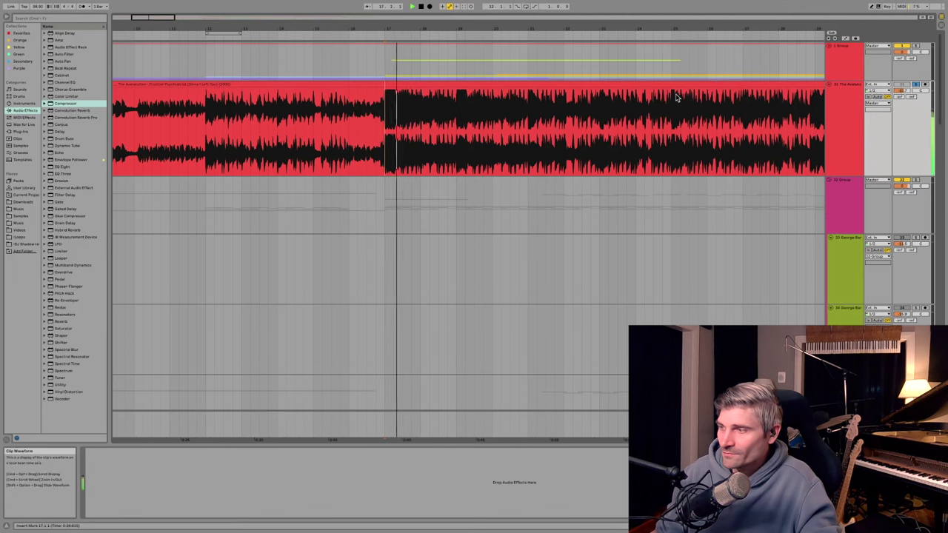
Look through the samples entering at bar 17 and switch solo on the full-length Enoch Light Singers My Way of Life (1968) track for auditioning
scroll(468, 191, down, 10)
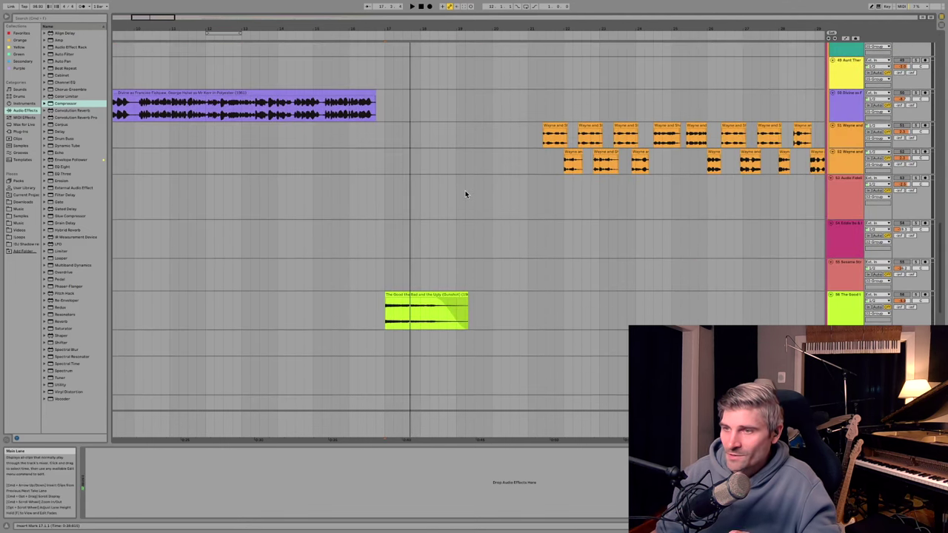
scroll(465, 191, down, 5)
scroll(466, 194, up, 1)
click(402, 120)
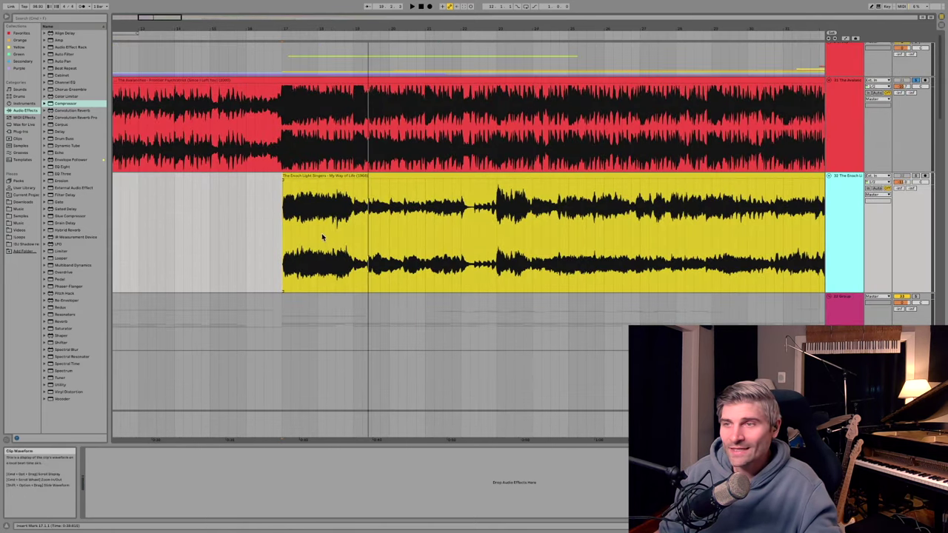
click(405, 206)
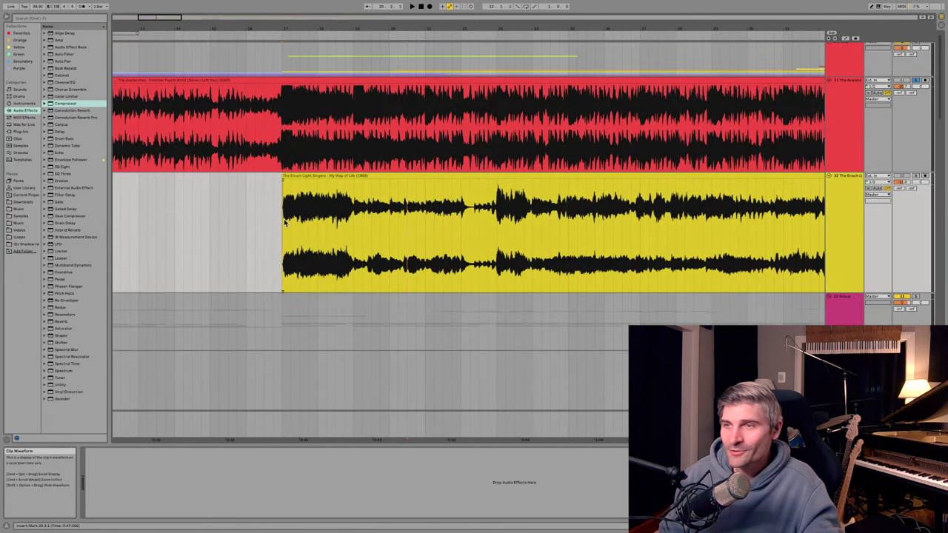
click(916, 177)
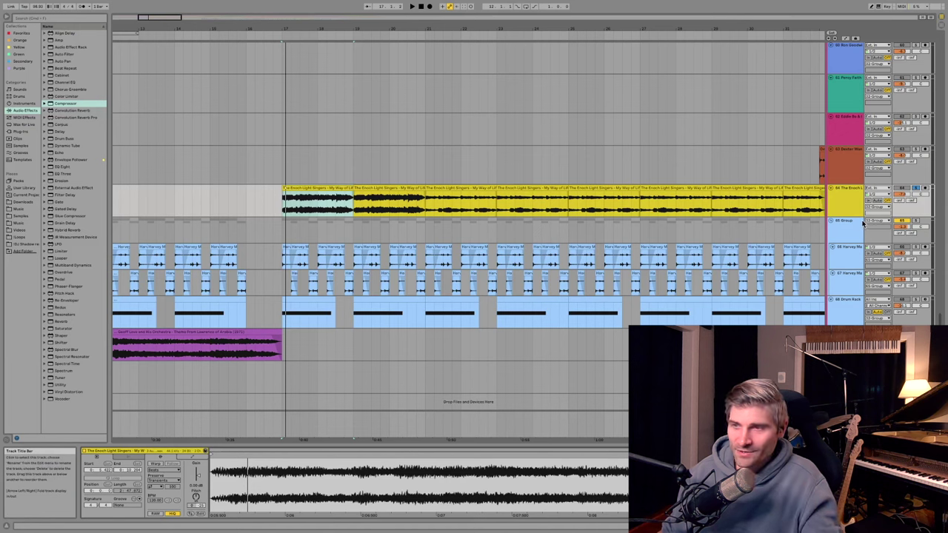
Play the chopped Enoch Light Singers clips soloed from bar 17, and turn solo off to hear them in the mix
key(space)
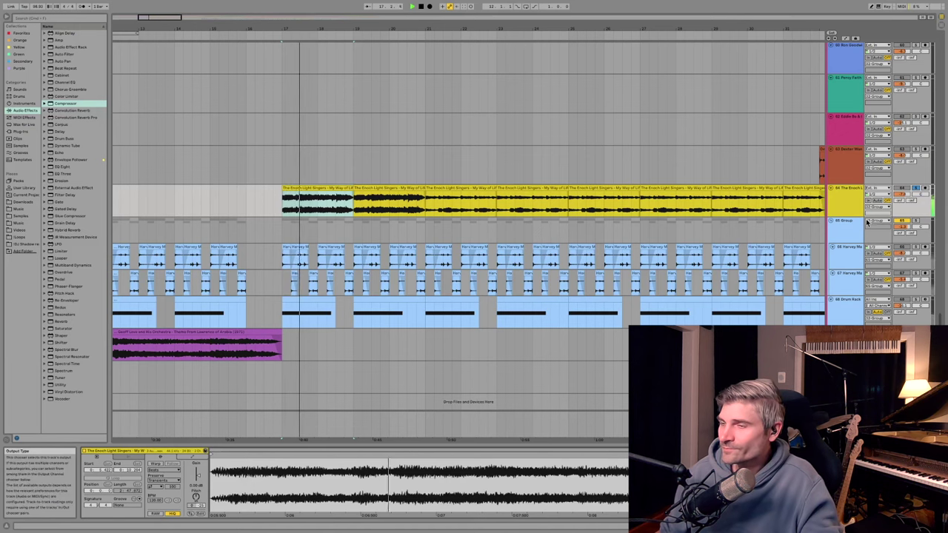
click(916, 189)
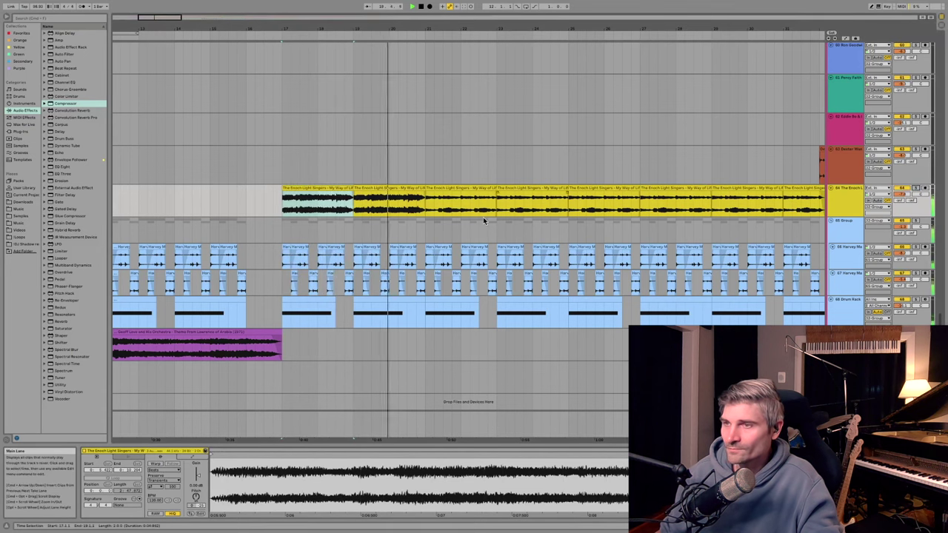
click(431, 222)
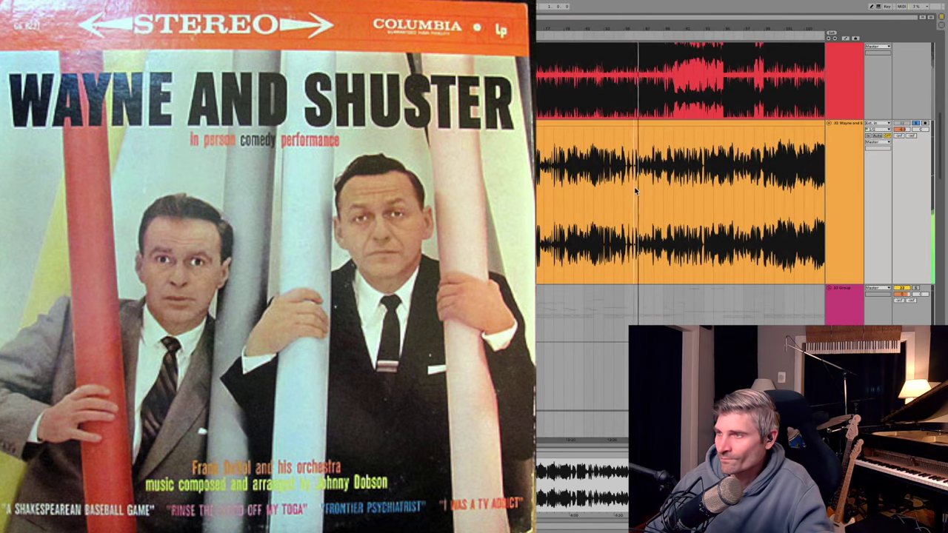
Audition a further passage of the full-length Wayne and Shuster source track
drag(632, 28, 482, 24)
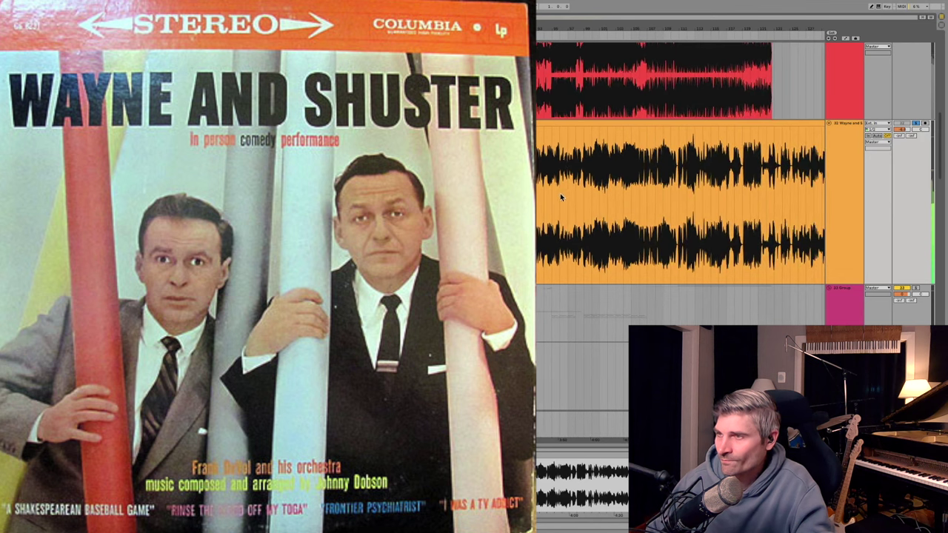
click(642, 196)
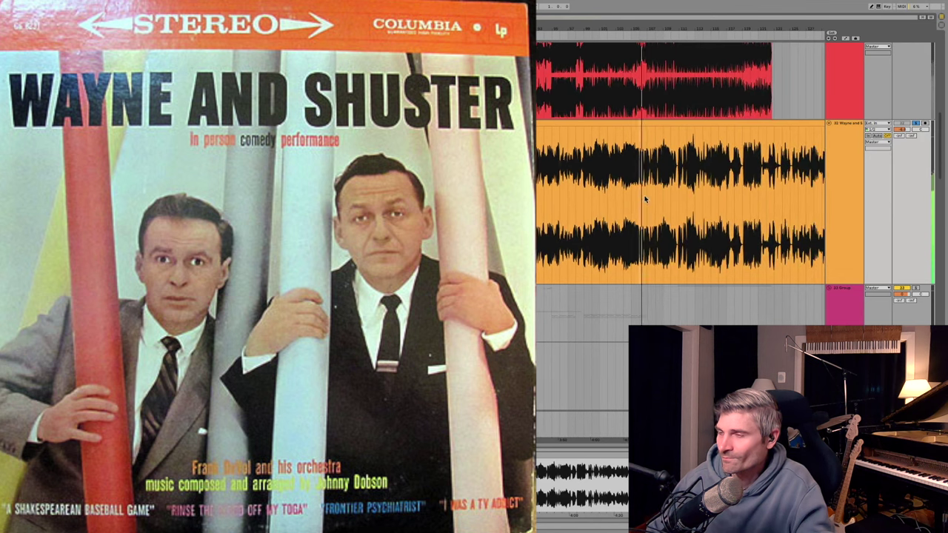
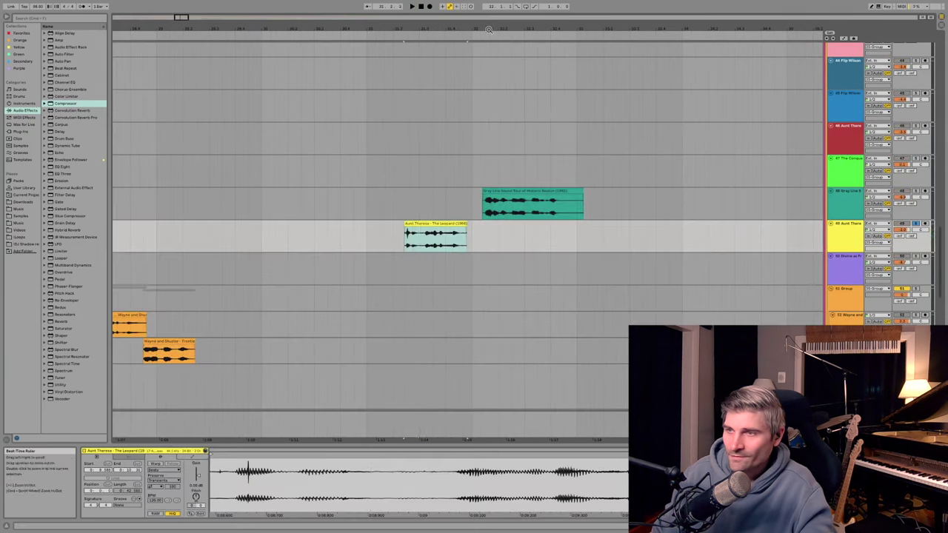
Play the soloed Aunt Theresa - The Leopard clip just before bar 32 and view it up close
key(space)
drag(485, 32, 416, 237)
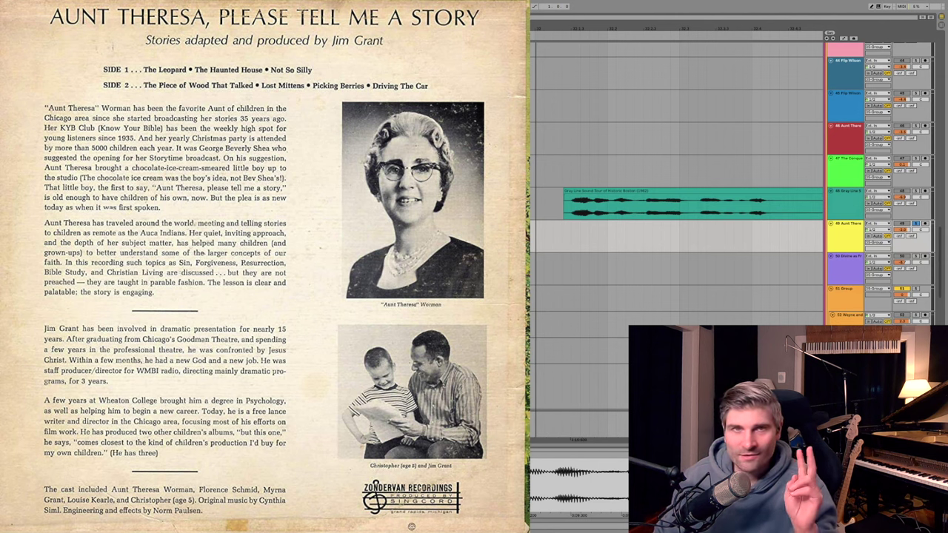
key(space)
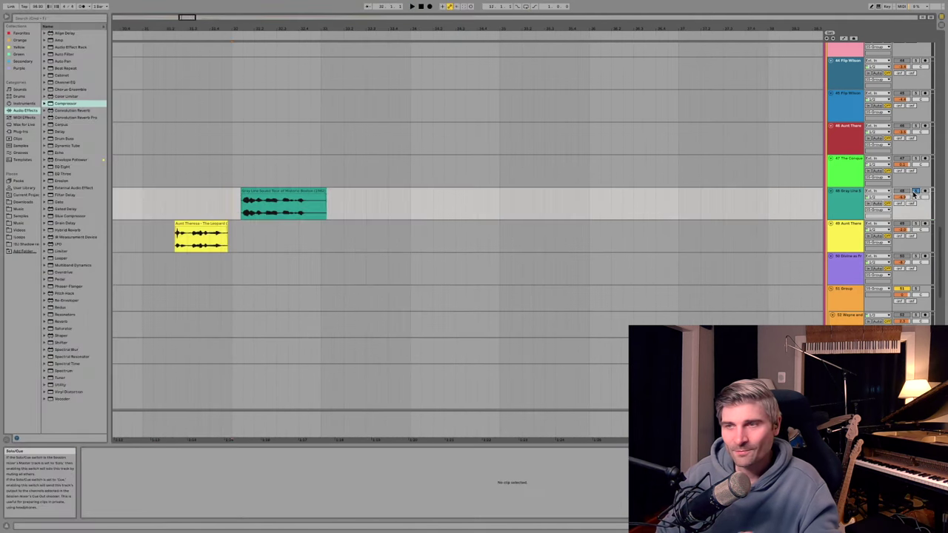
Play the soloed Gray Line Sound Tour of Historic Boston clip at bar 32 and view the surrounding arrangement
key(space)
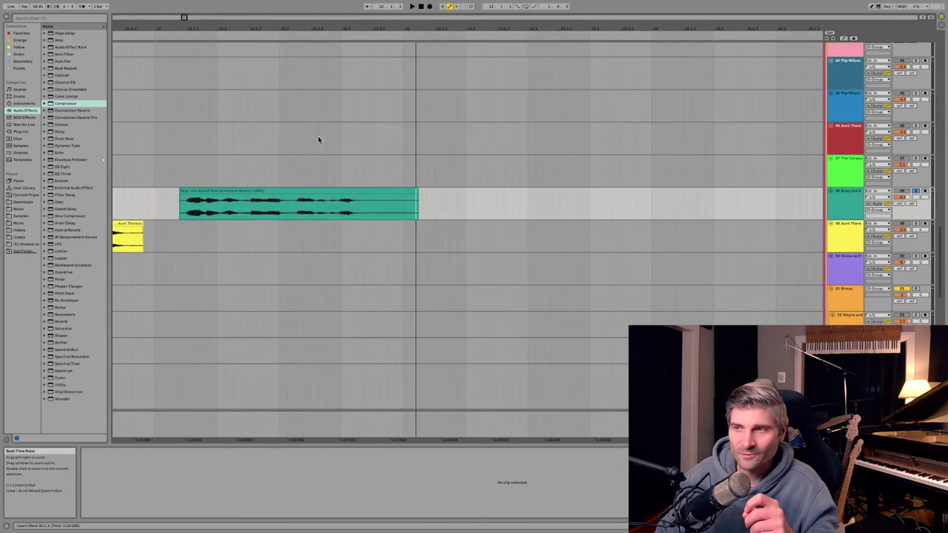
drag(323, 30, 324, 25)
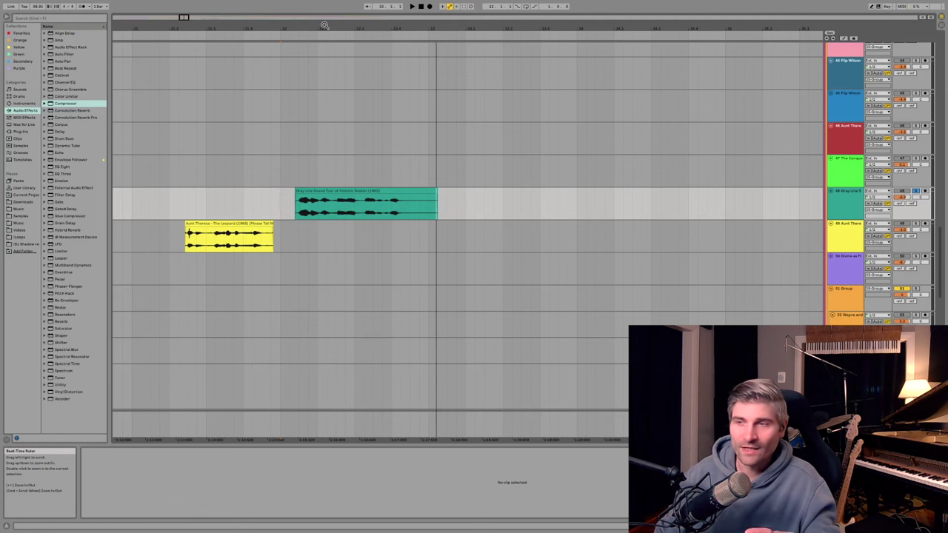
drag(324, 25, 328, 27)
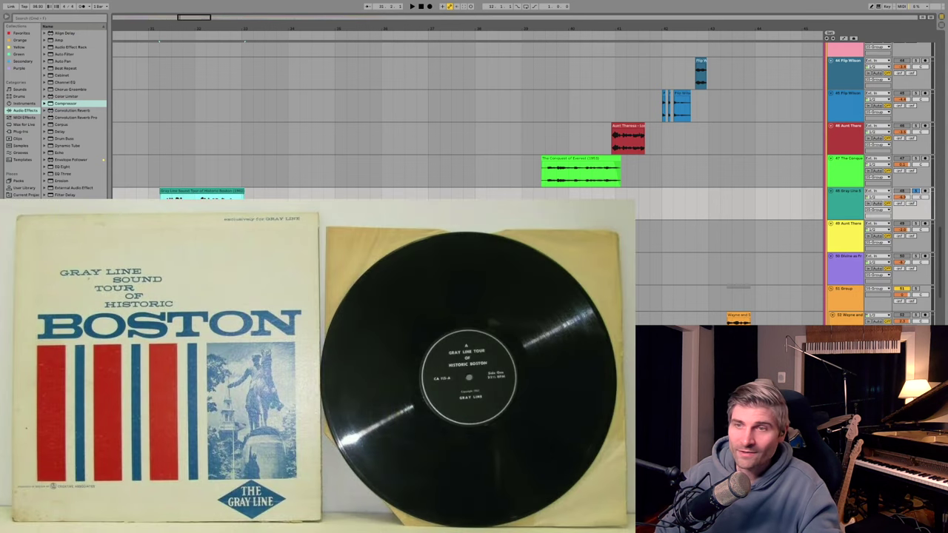
Extend the soloed Gray Line Sound Tour clip from bar 32 to about bar 40 and audition more of the original recording
key(space)
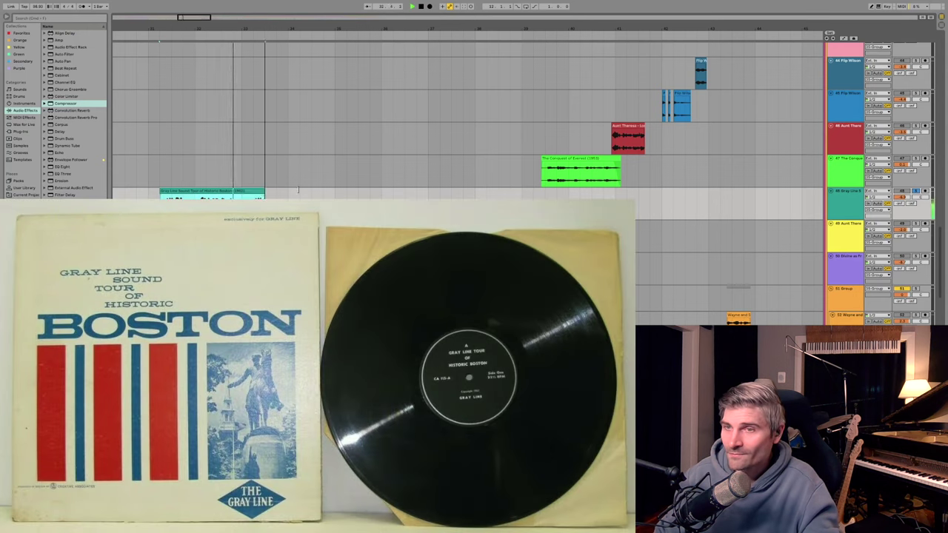
drag(245, 193, 430, 193)
drag(162, 190, 197, 191)
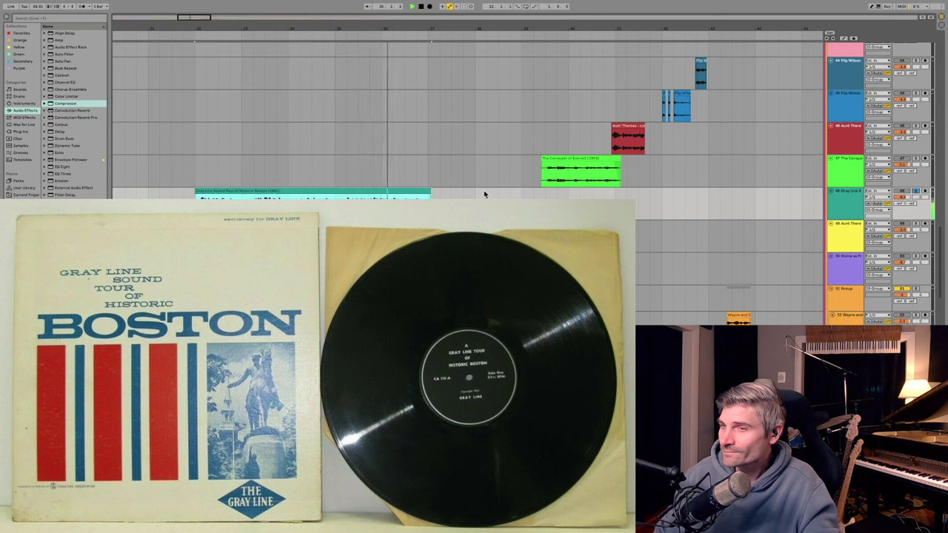
drag(430, 191, 578, 194)
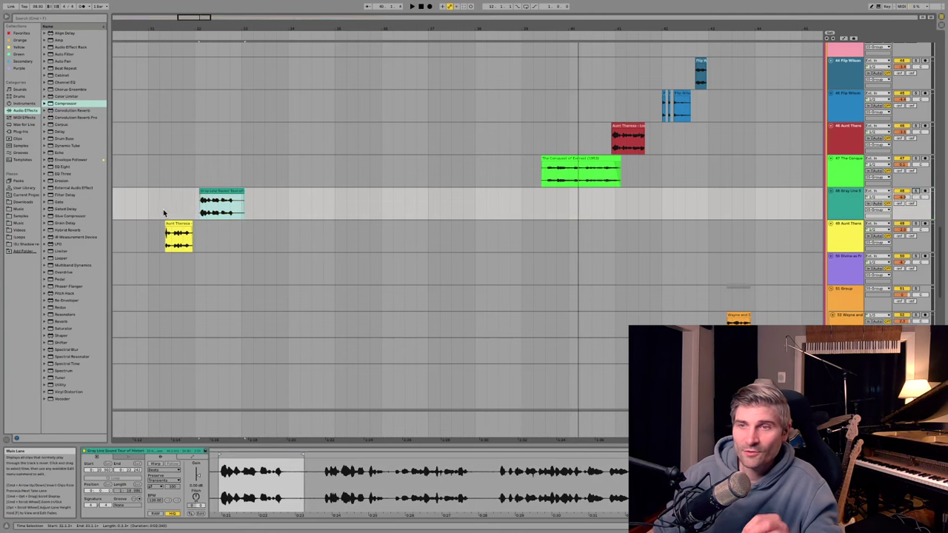
Play the mix from bar 31 and look through the tracks for the sample entering at bar 32
click(148, 211)
scroll(270, 237, up, 10)
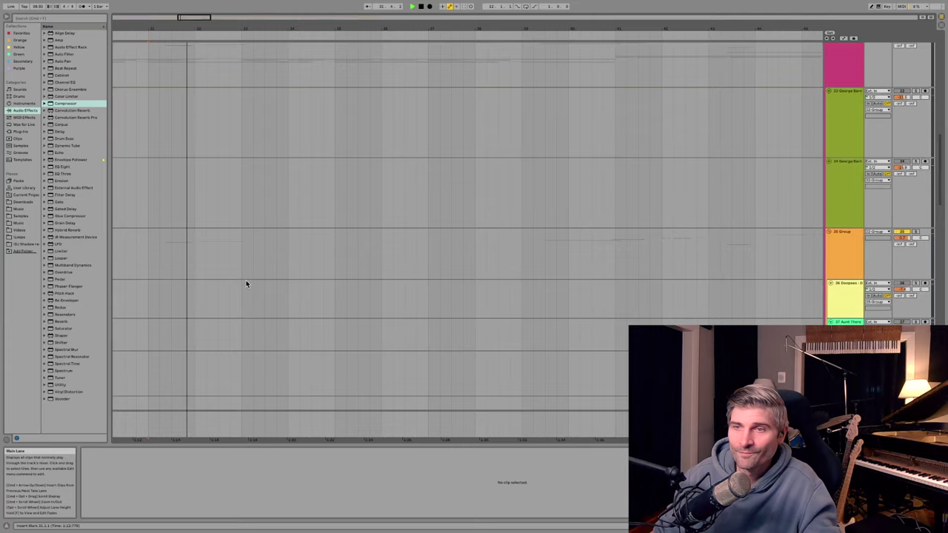
scroll(246, 283, down, 15)
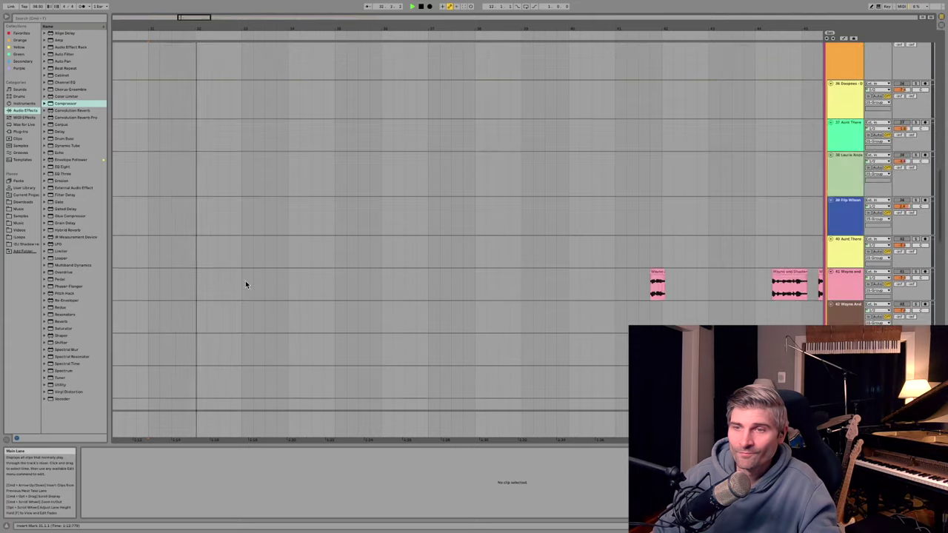
scroll(246, 283, down, 5)
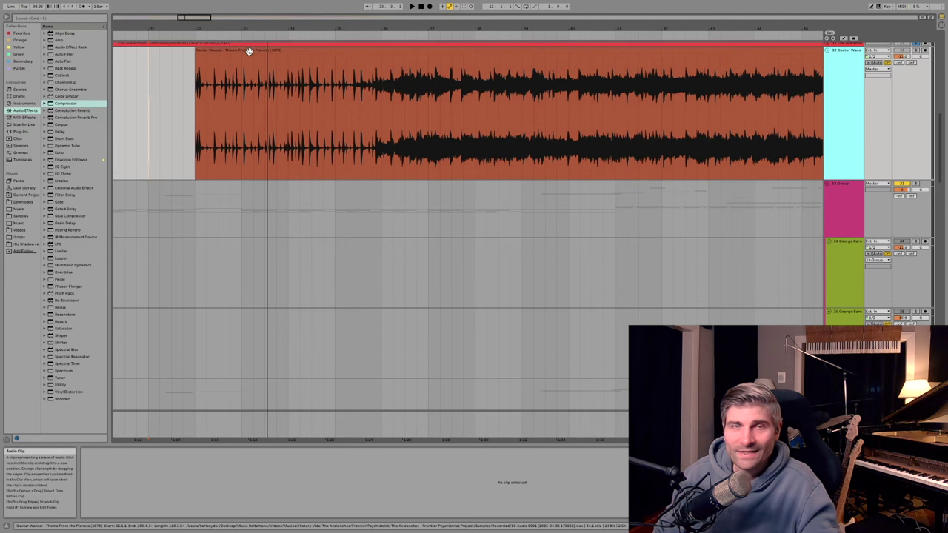
Audition the full-length Dexter Wansel - Theme from the Planets (1976) source track soloed from bar 32
click(289, 92)
click(916, 49)
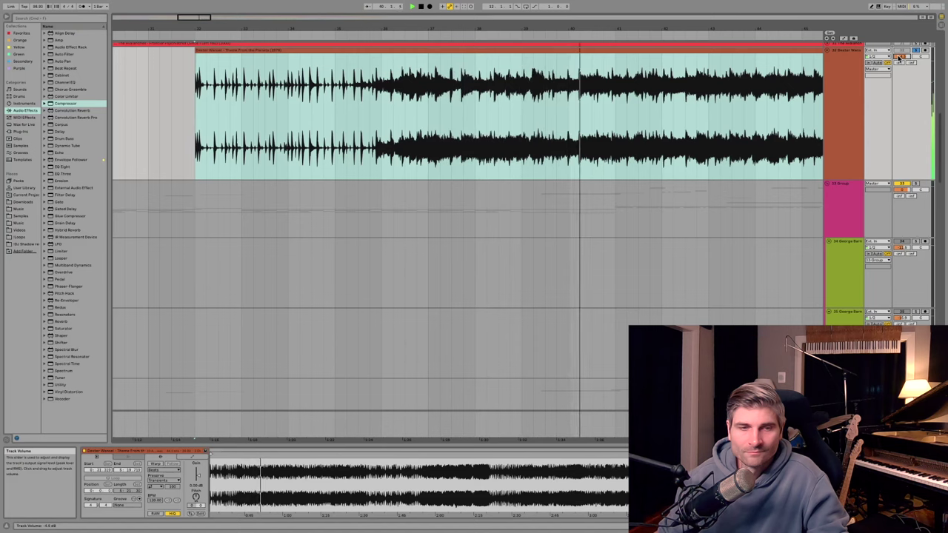
click(219, 52)
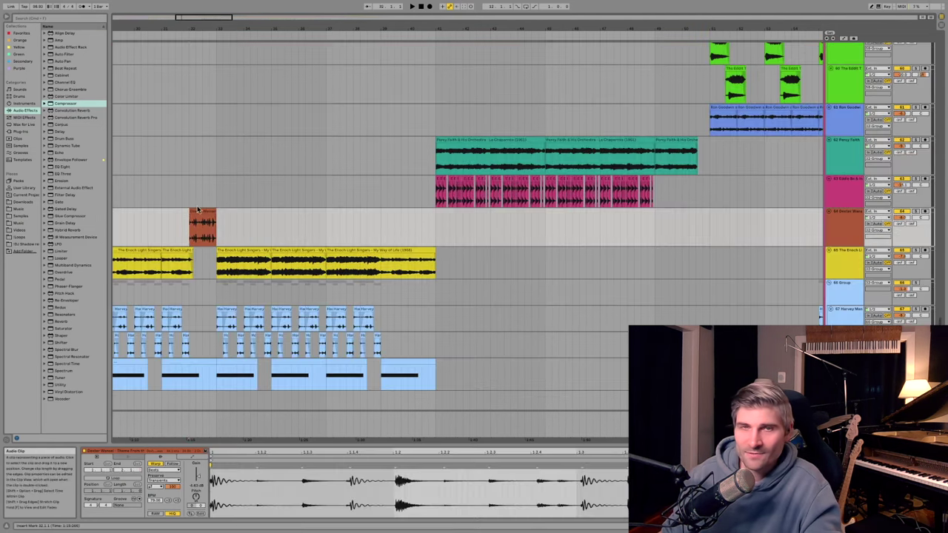
Play the mix from bar 30 past bar 40, following the chopped Dexter Wansel clip and the surrounding sample tracks
click(172, 191)
key(space)
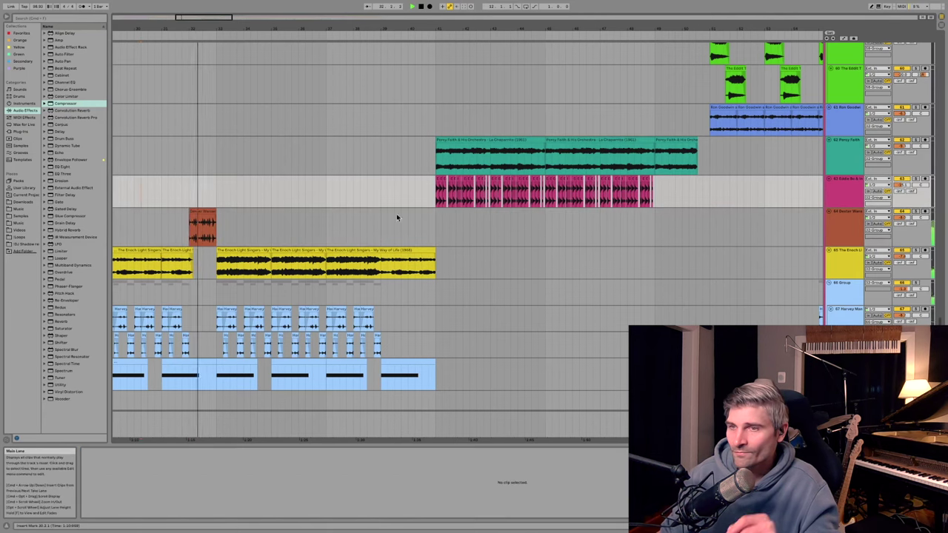
scroll(263, 233, up, 15)
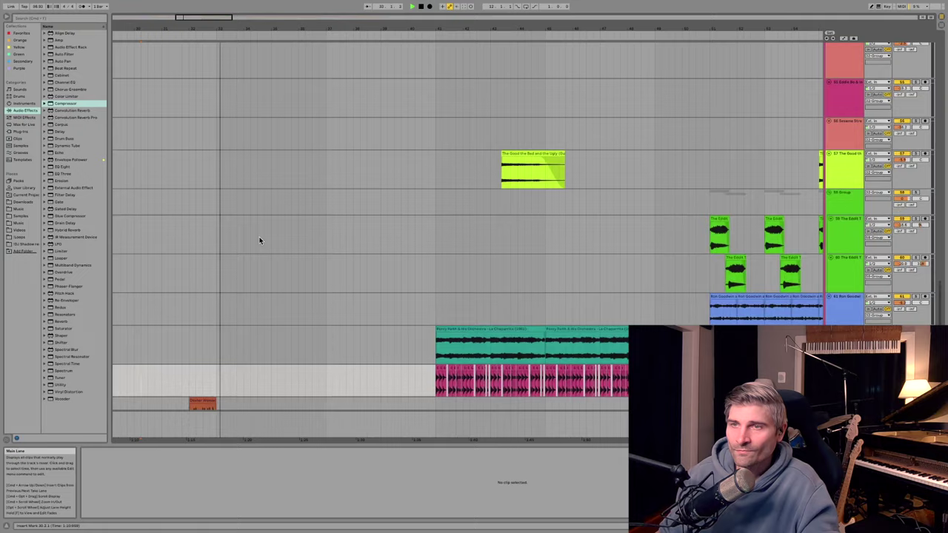
scroll(256, 247, down, 15)
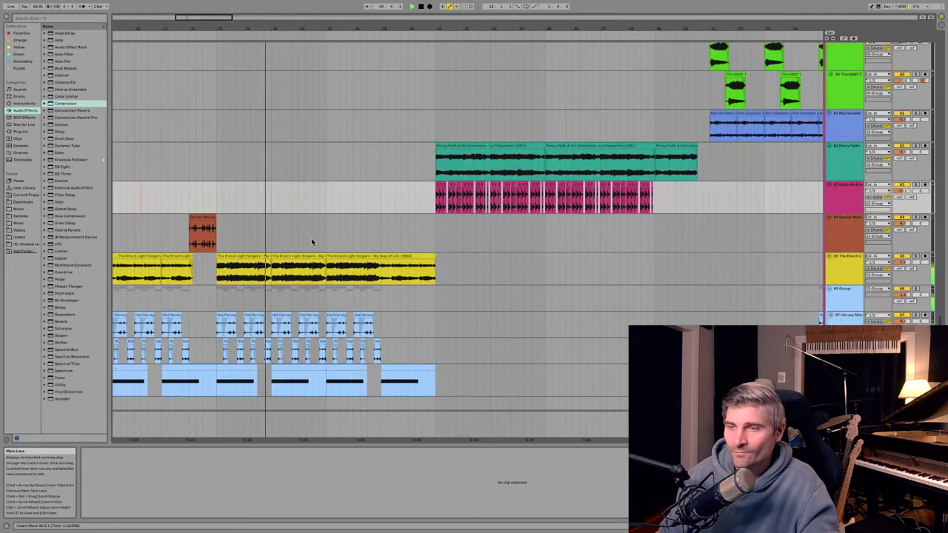
scroll(311, 241, down, 2)
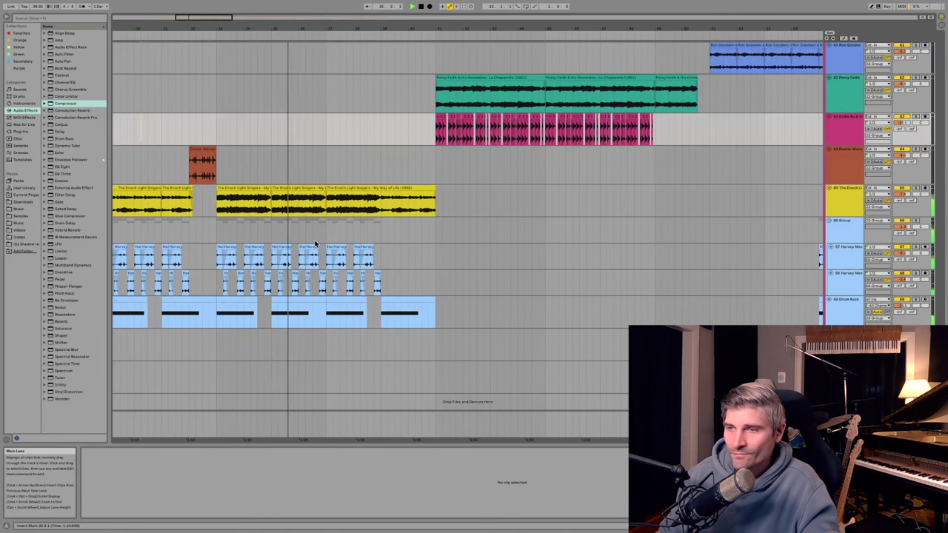
scroll(359, 244, up, 2)
scroll(359, 245, up, 1)
drag(373, 29, 280, 25)
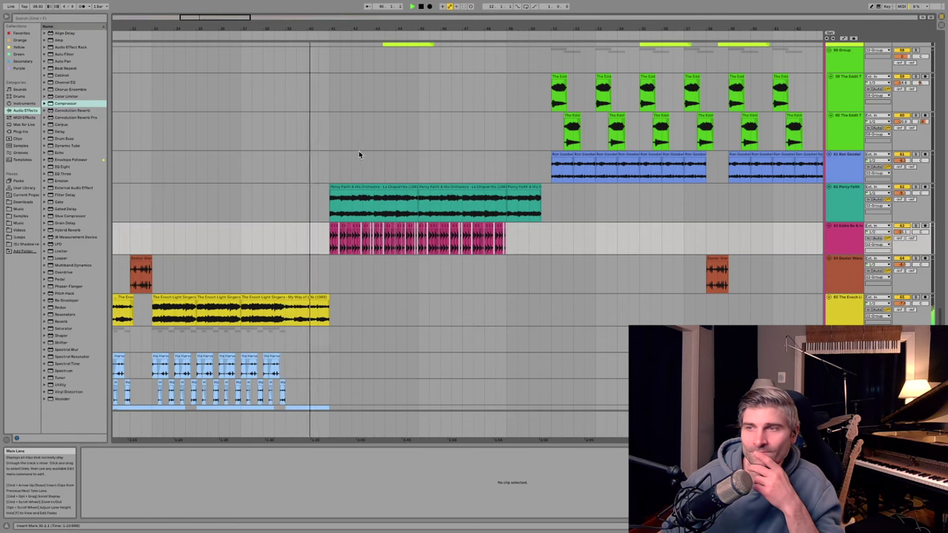
scroll(359, 152, up, 10)
scroll(350, 158, down, 4)
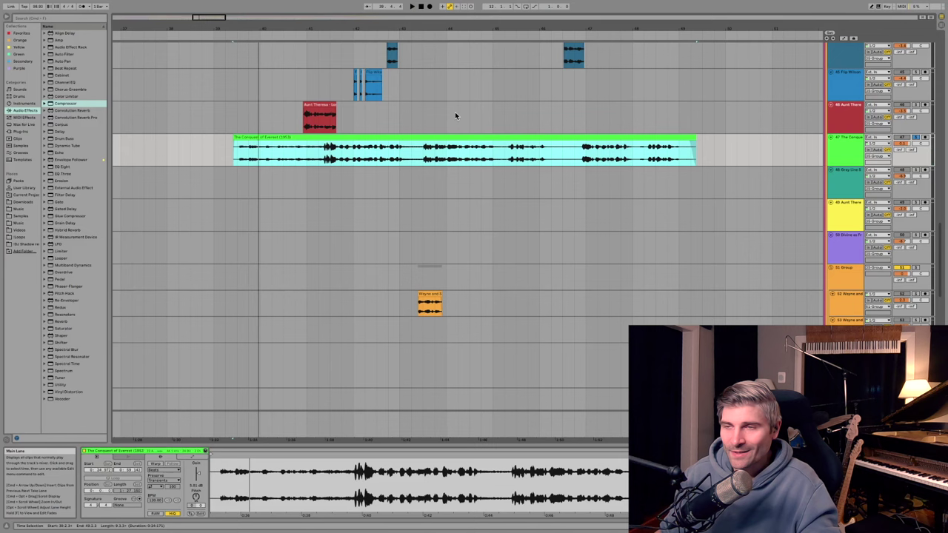
Audition the extended The Conquest of Everest (1953) clip soloed, and undo its extension
key(space)
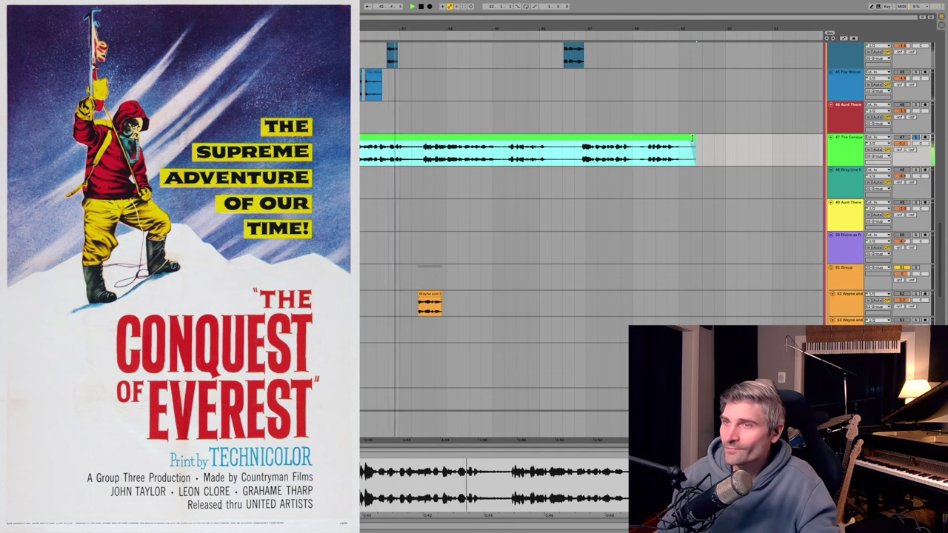
key(super+z)
key(super+z)
key(super+z)
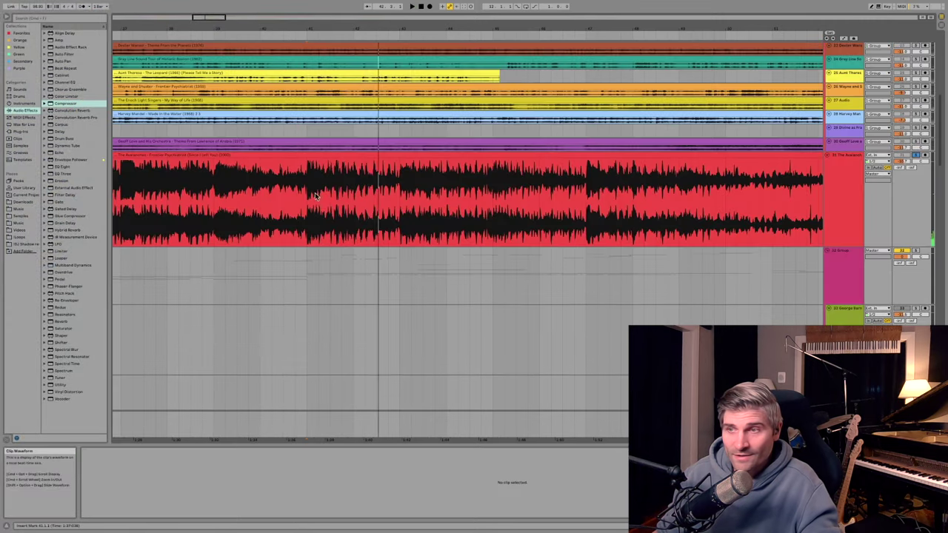
Play the section change in The Avalanches track from exactly bar 41
click(308, 199)
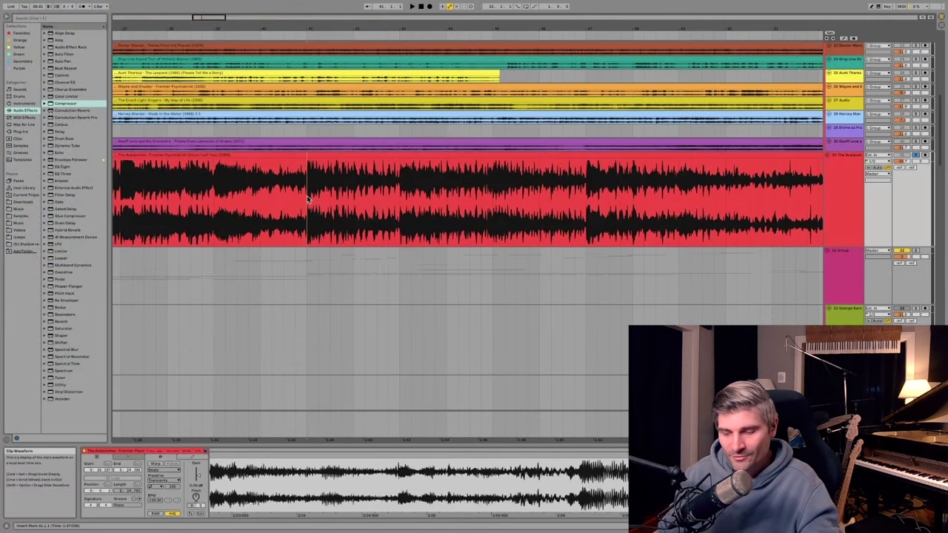
key(space)
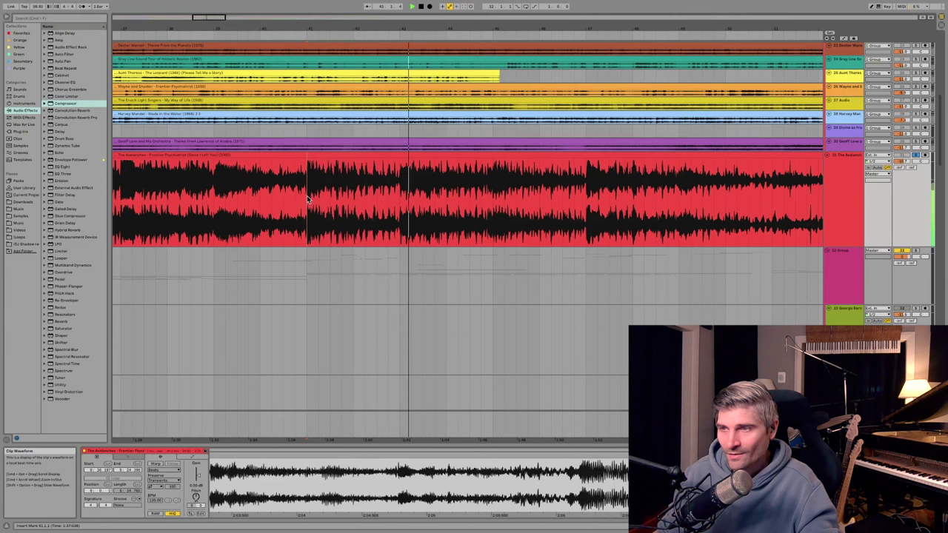
key(space)
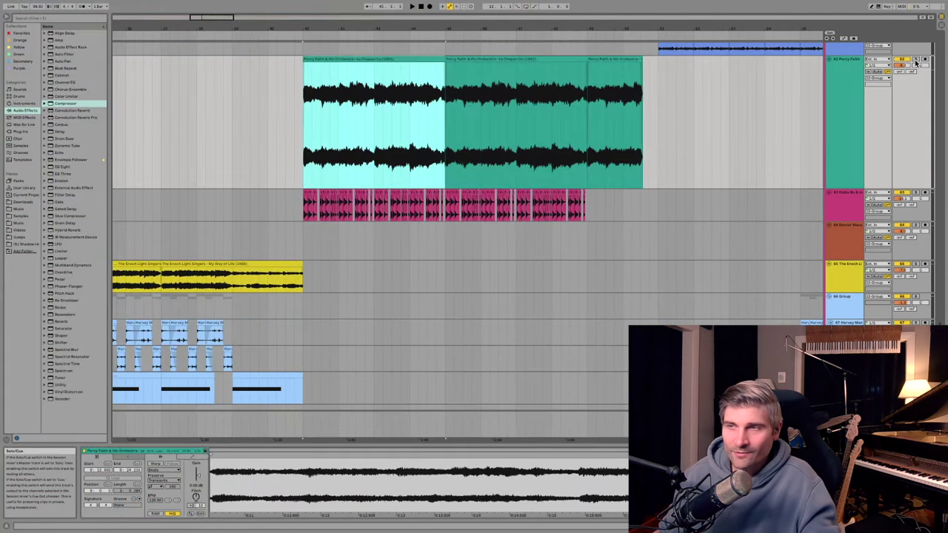
Play the chopped Percy Faith & His Orchestra clips from bar 41, first soloed and again within the mix
click(916, 59)
key(space)
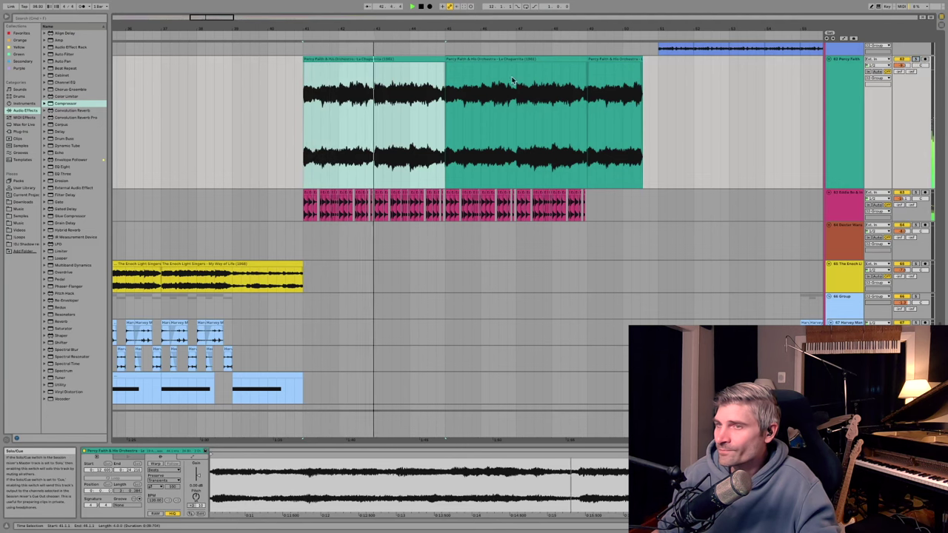
scroll(435, 206, up, 10)
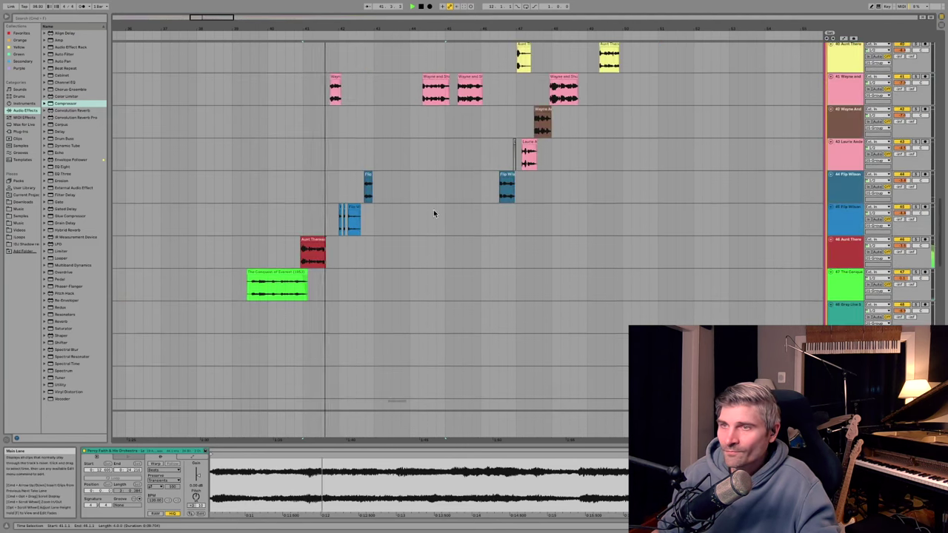
key(space)
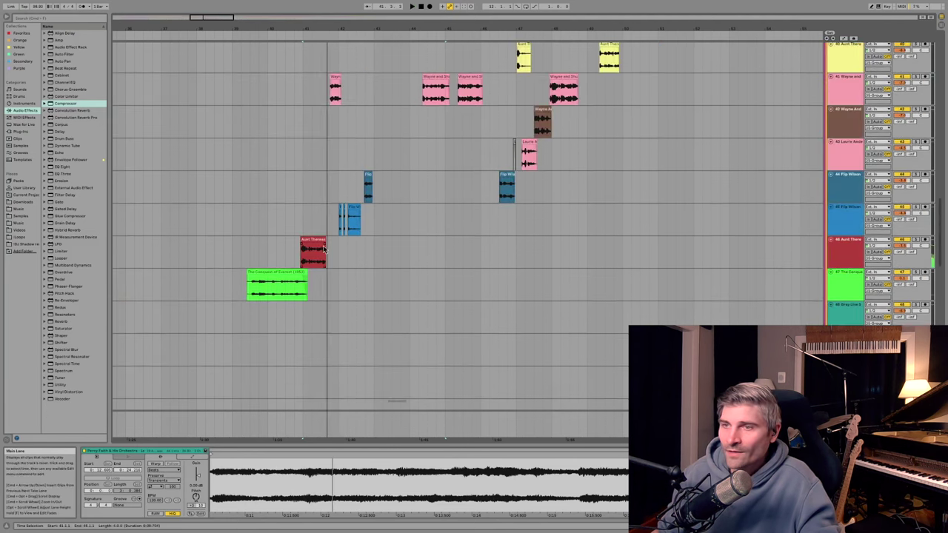
Solo the Aunt Theresa - Lost Mittens clip near bar 41 and extend its end to audition more of the source recording
click(306, 240)
scroll(306, 239, up, 5)
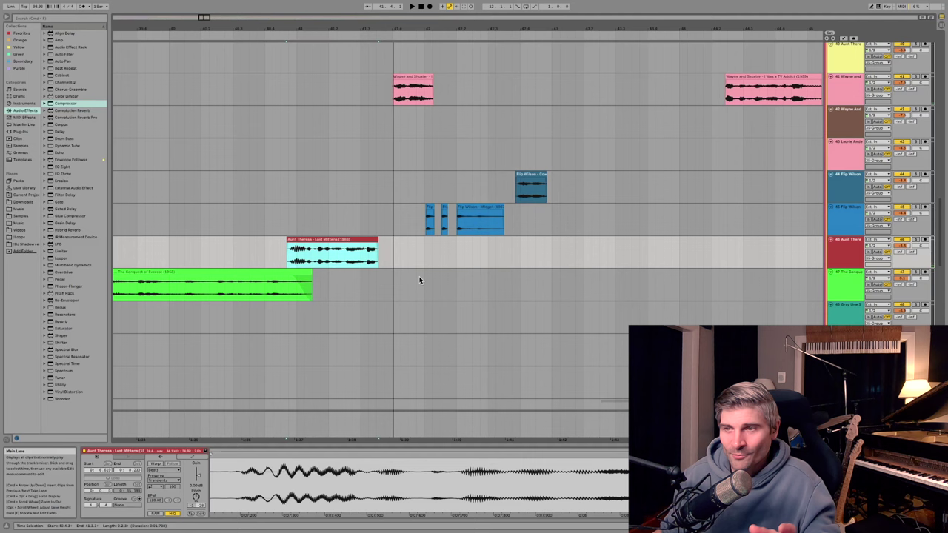
click(916, 239)
key(space)
drag(378, 240, 767, 239)
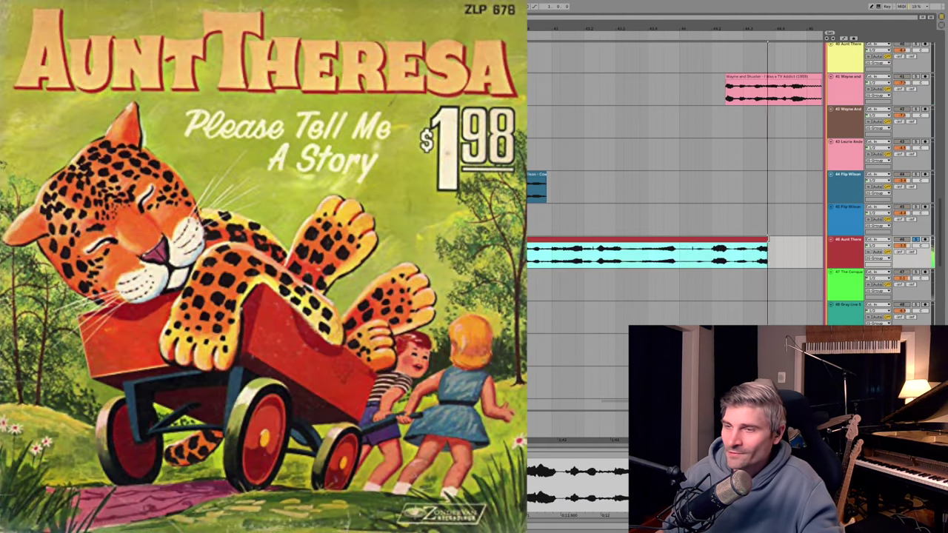
scroll(675, 185, right, 4)
scroll(674, 185, down, 2)
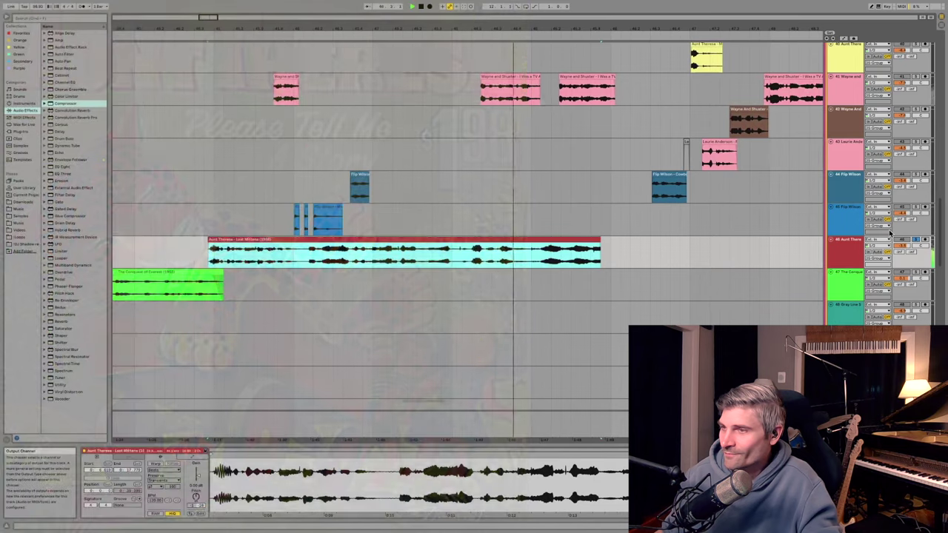
key(space)
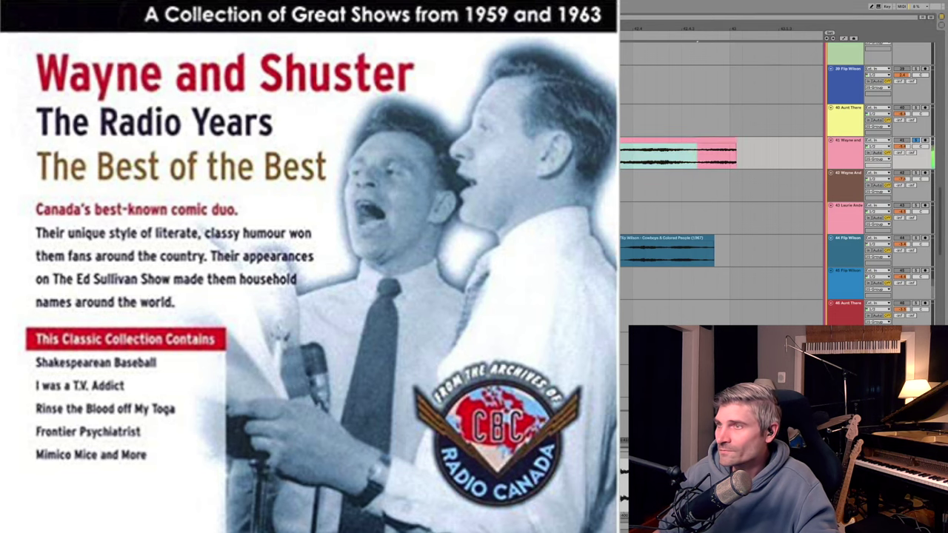
Hear the Wayne and Shuster - I Was a TV Addict clip in the mix before bar 42, and solo Flip Wilson track 45
key(minus)
key(minus)
key(minus)
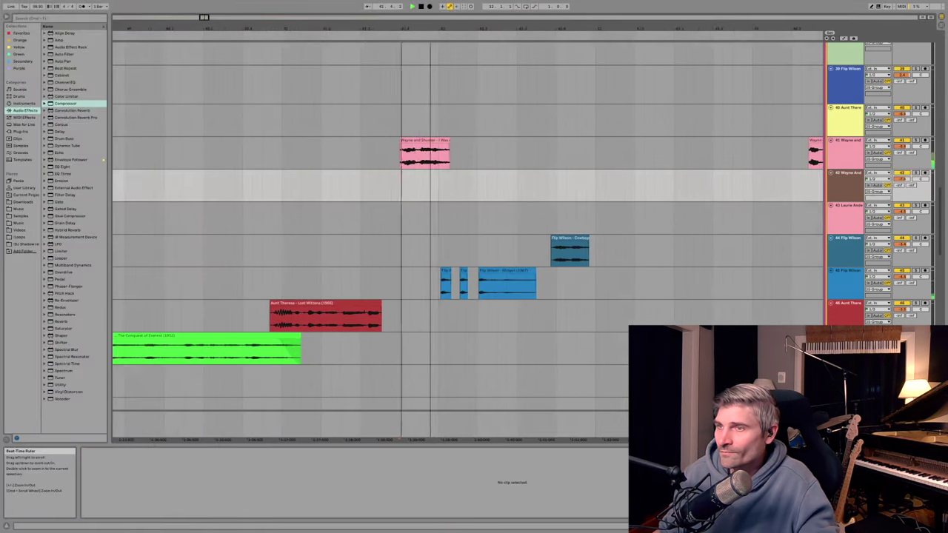
drag(431, 28, 381, 27)
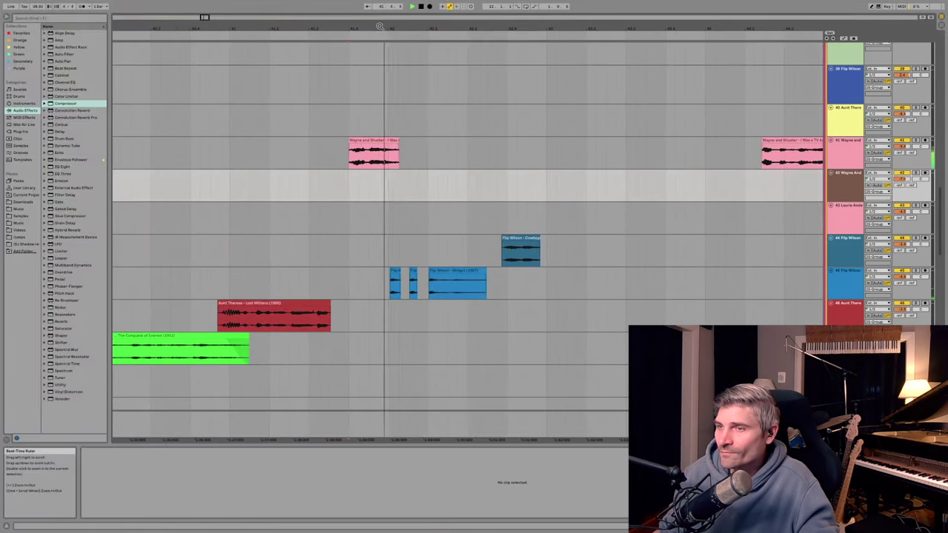
click(915, 270)
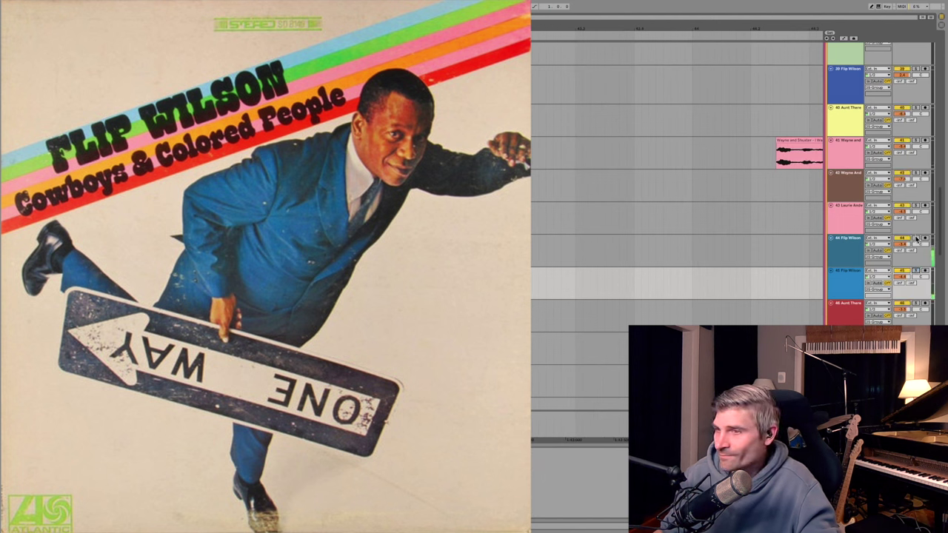
Solo Flip Wilson track 44, and play the Wayne and Shuster - Frontier Psychiatrist clip after bar 43 in the mix
click(916, 241)
scroll(677, 222, right, 2)
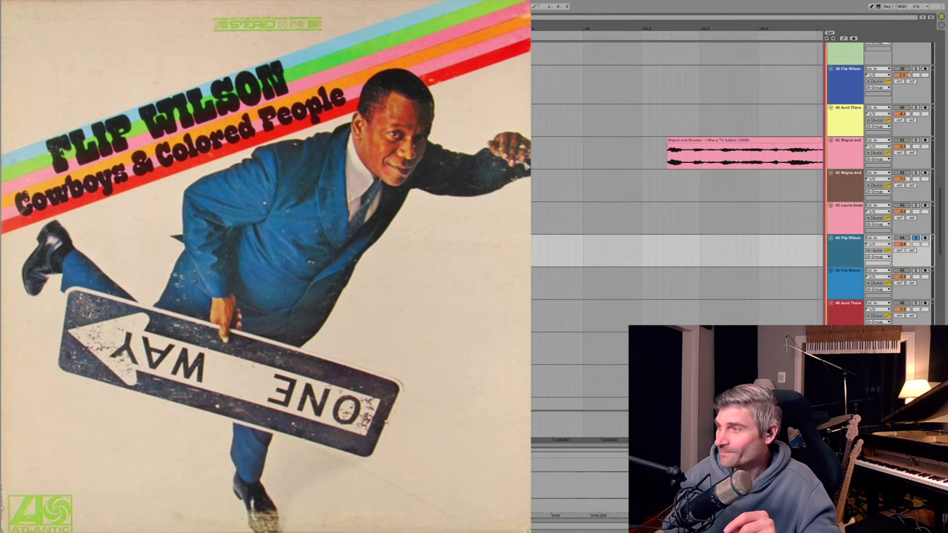
scroll(340, 309, down, 4)
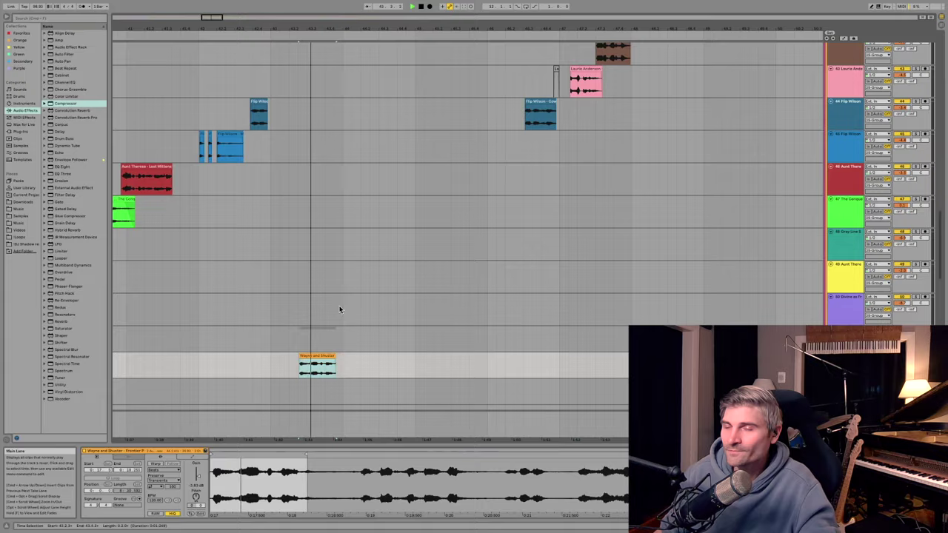
scroll(340, 309, down, 4)
scroll(348, 299, up, 10)
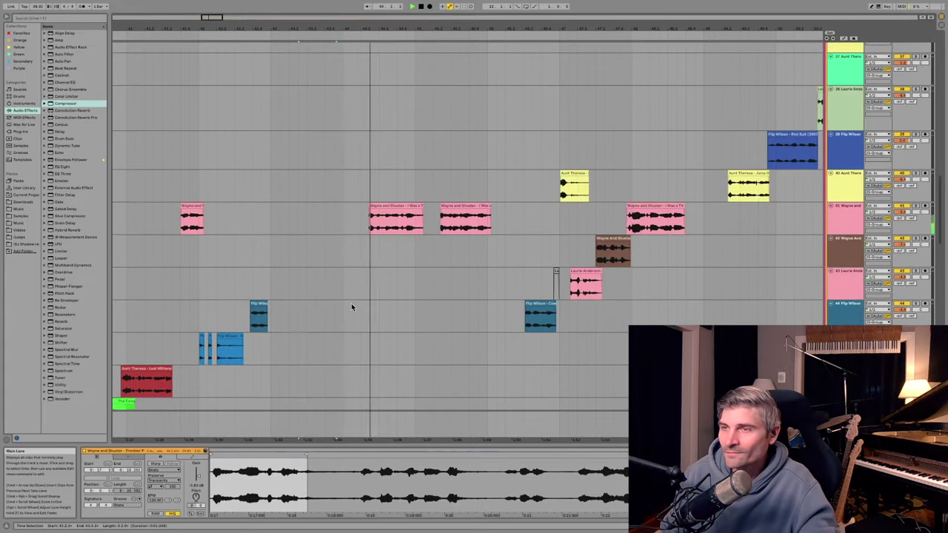
Audition the source of the Wayne and Shuster - I Was a TV Addict clip after bar 44, and replay the clips in the mix
mouse_move(395, 29)
mouse_down()
mouse_move(395, 74)
mouse_move(396, 28)
mouse_up()
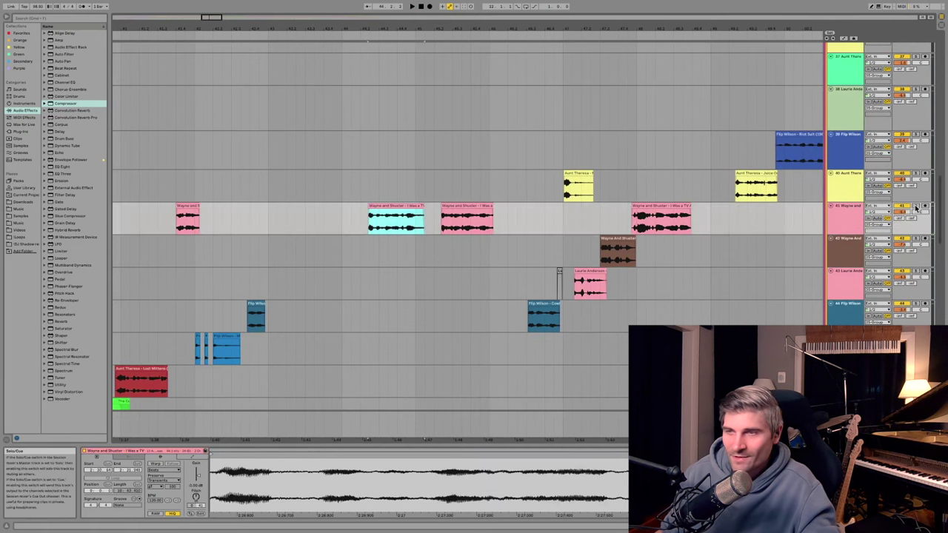
drag(400, 29, 399, 39)
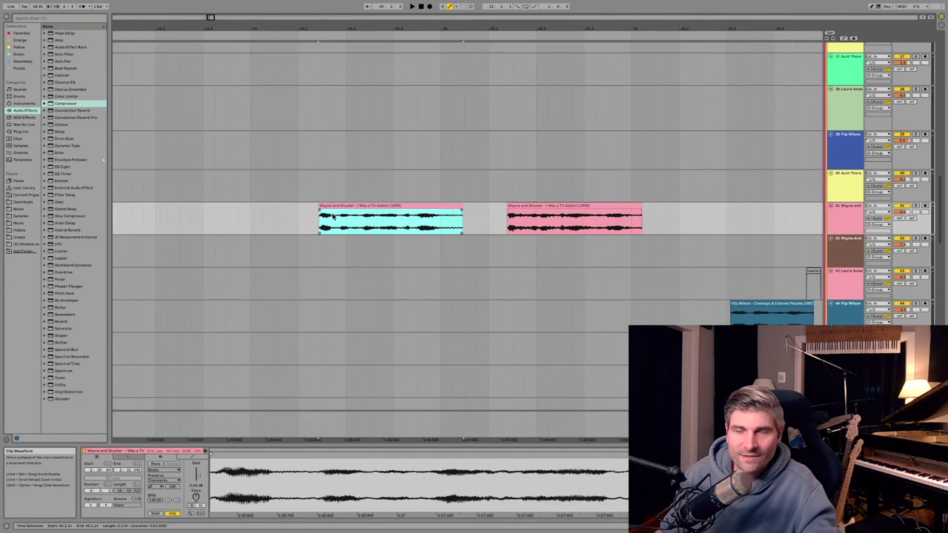
click(365, 212)
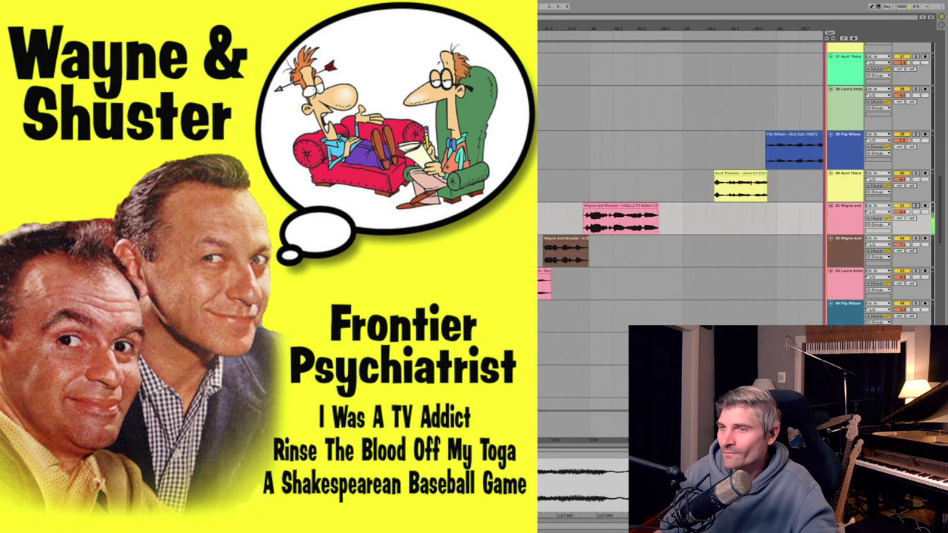
scroll(680, 177, down, 10)
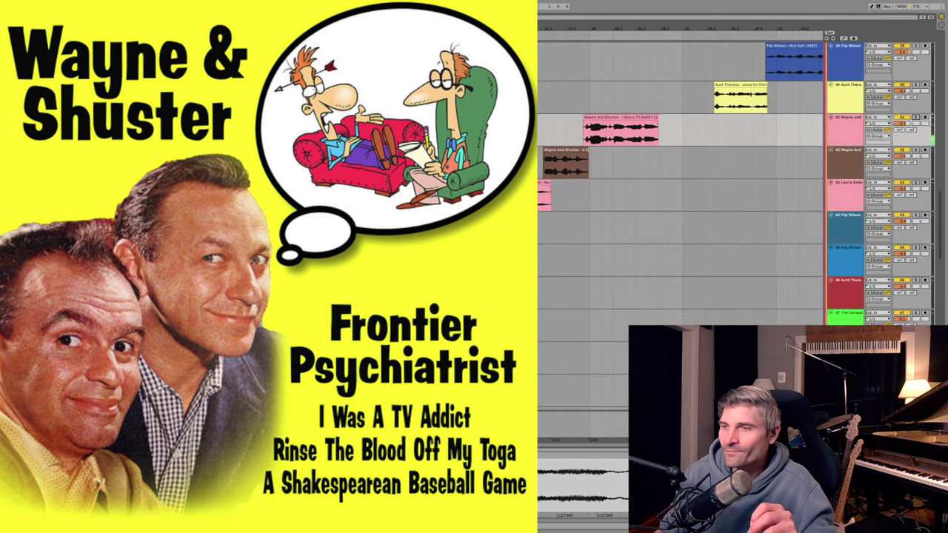
scroll(422, 300, up, 10)
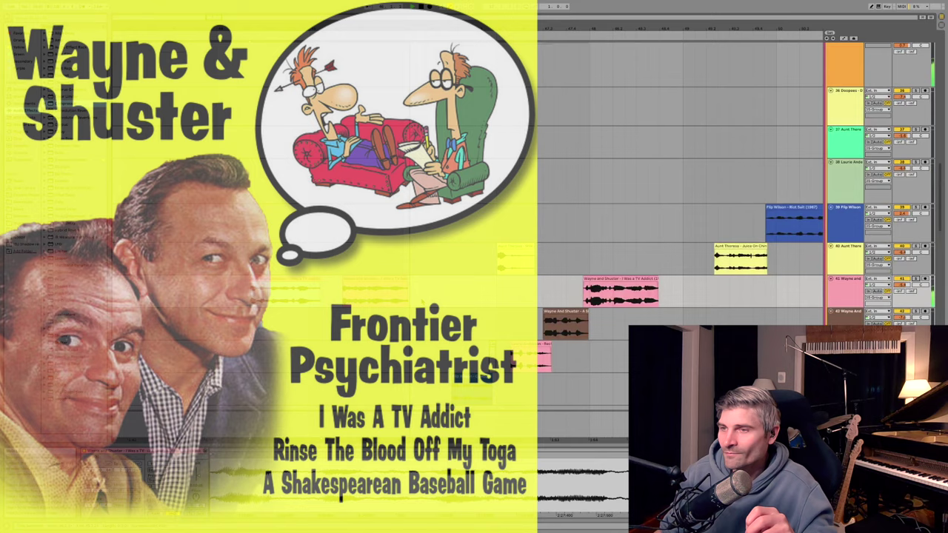
Solo the Flip Wilson - Cowboys & Colored People clip after bar 46 and extend its end to audition more of the source recording
key(z)
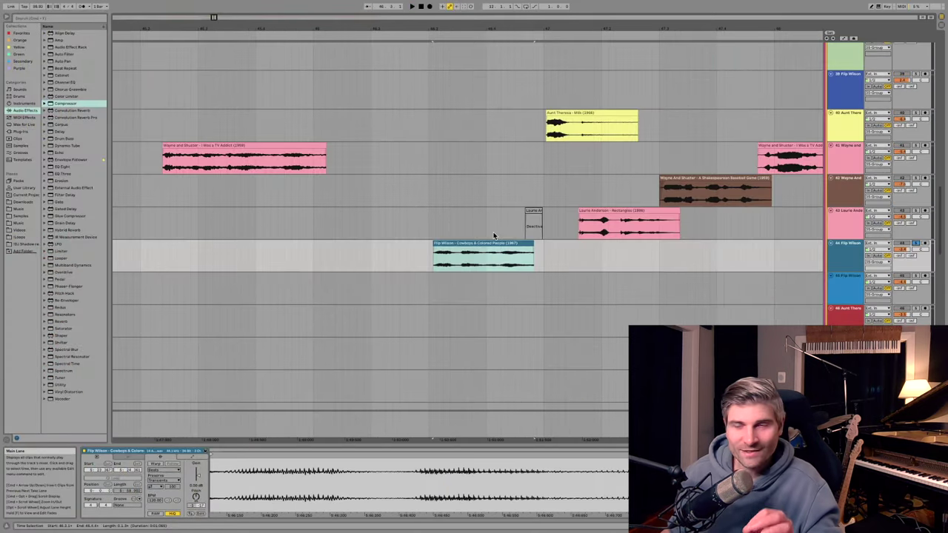
click(481, 243)
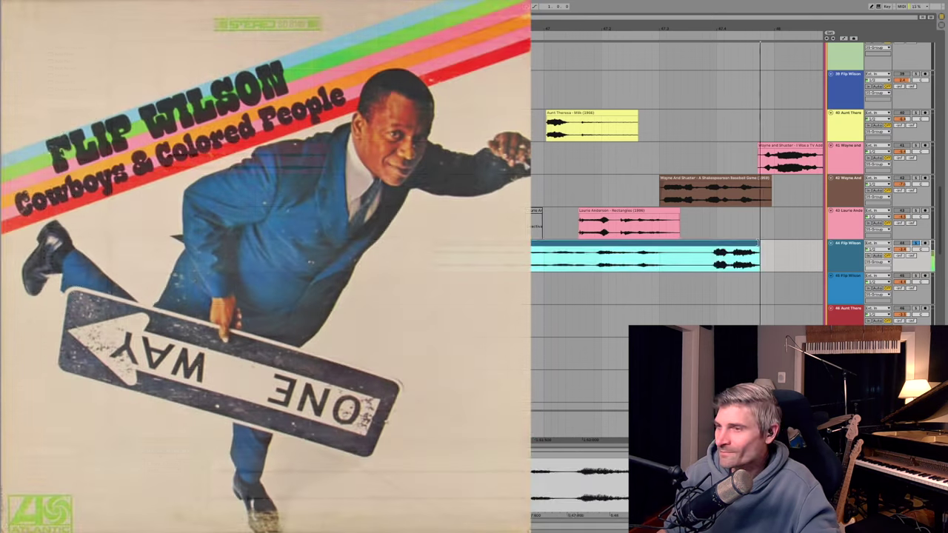
drag(615, 39, 358, 34)
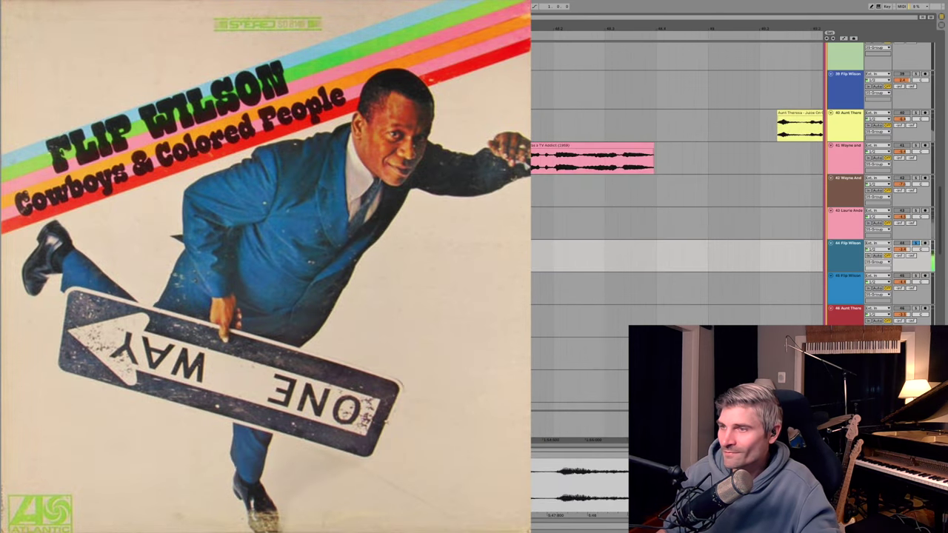
drag(523, 246, 694, 245)
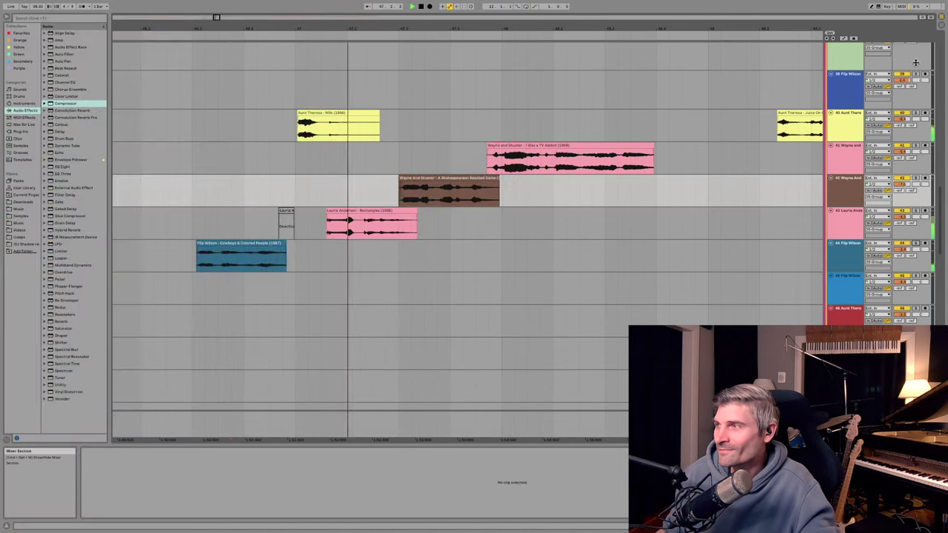
Solo the Aunt Theresa - Milk clip at bar 47, followed by the Laurie Anderson - Rectangles clip just after it
click(305, 124)
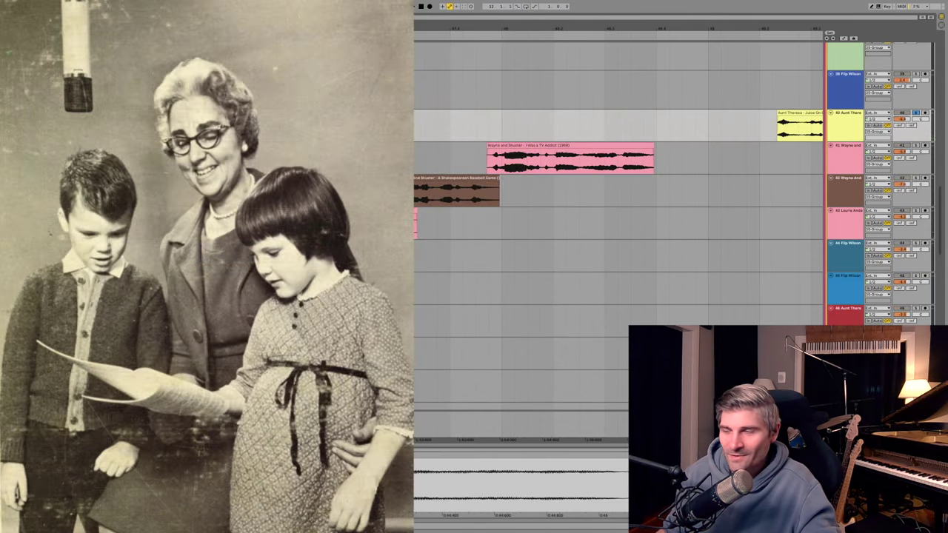
scroll(440, 178, left, 5)
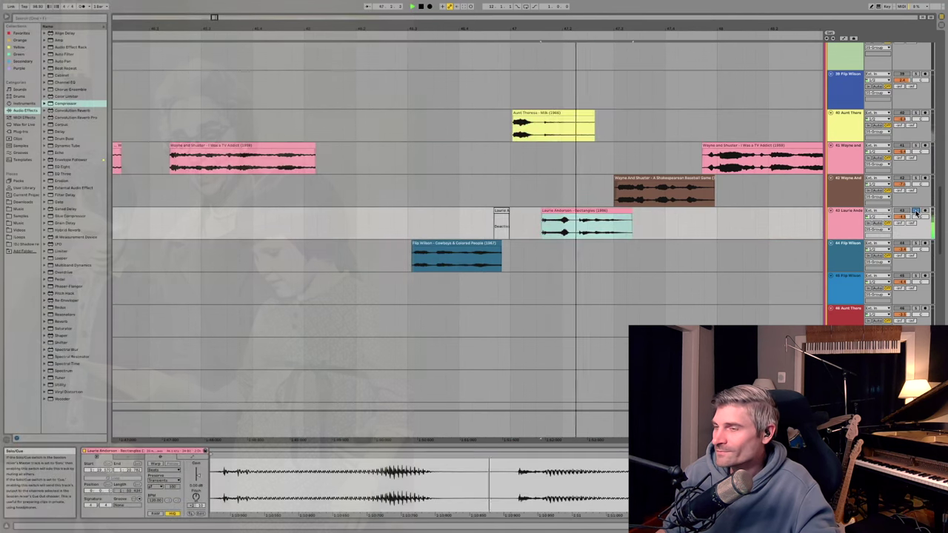
drag(584, 30, 489, 71)
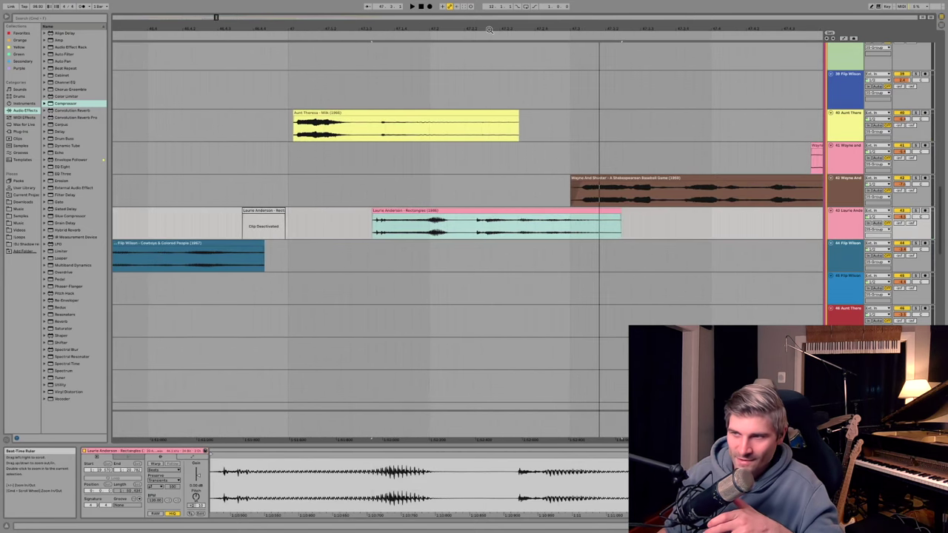
Extend the end of the Laurie Anderson - Rectangles clip to audition more of the source recording
click(419, 211)
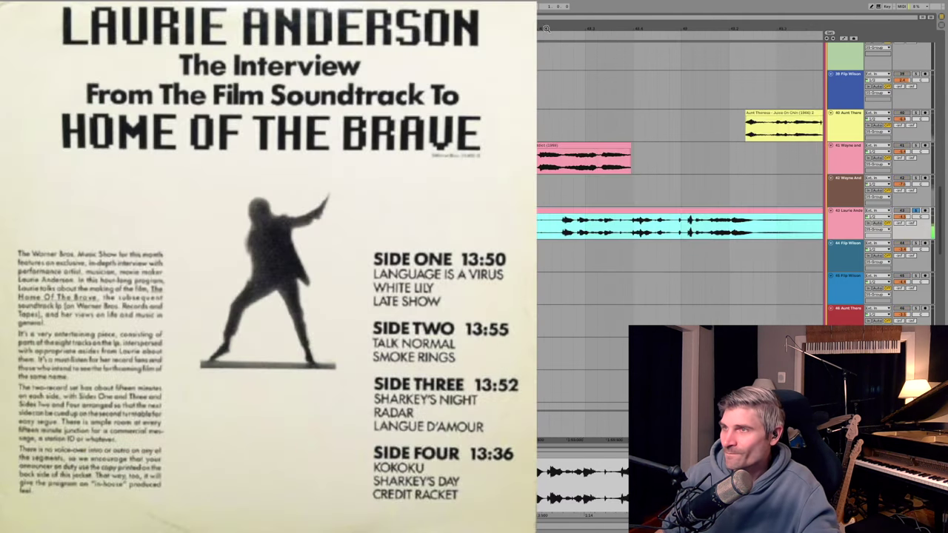
drag(547, 28, 319, 7)
drag(534, 211, 644, 213)
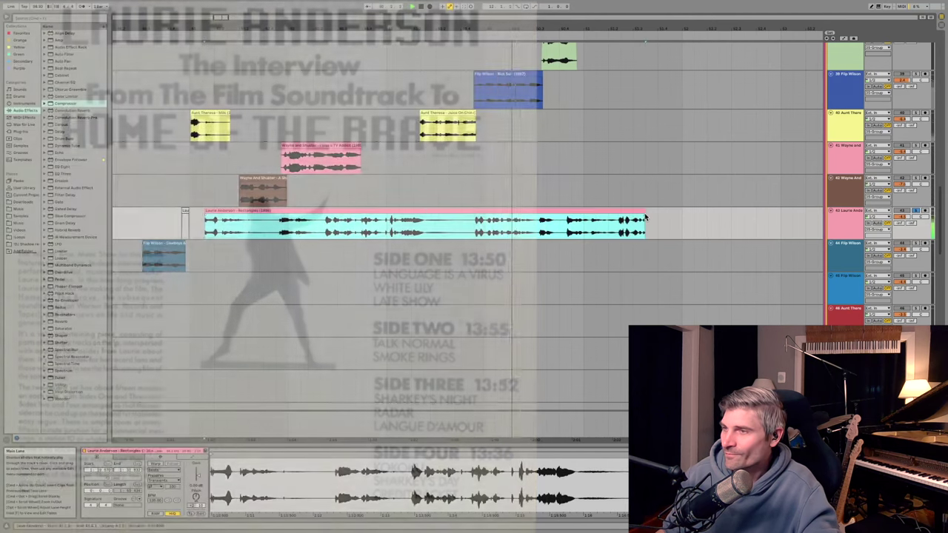
drag(645, 213, 682, 213)
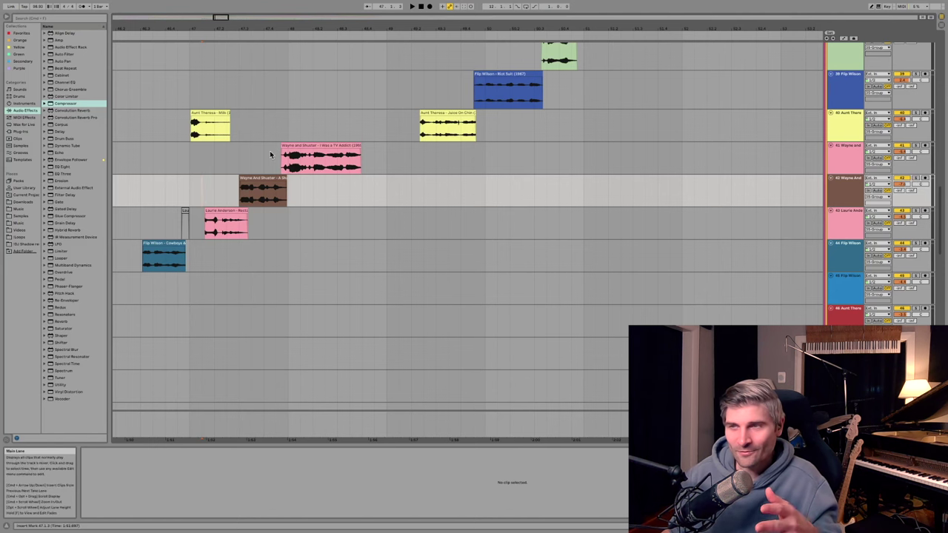
Play the mix from just after bar 47 and solo the Wayne And Shuster - A Shakespearean Baseball Game clip
mouse_move(232, 28)
mouse_down()
mouse_move(232, 89)
mouse_move(232, 30)
mouse_move(240, 59)
mouse_up()
click(209, 191)
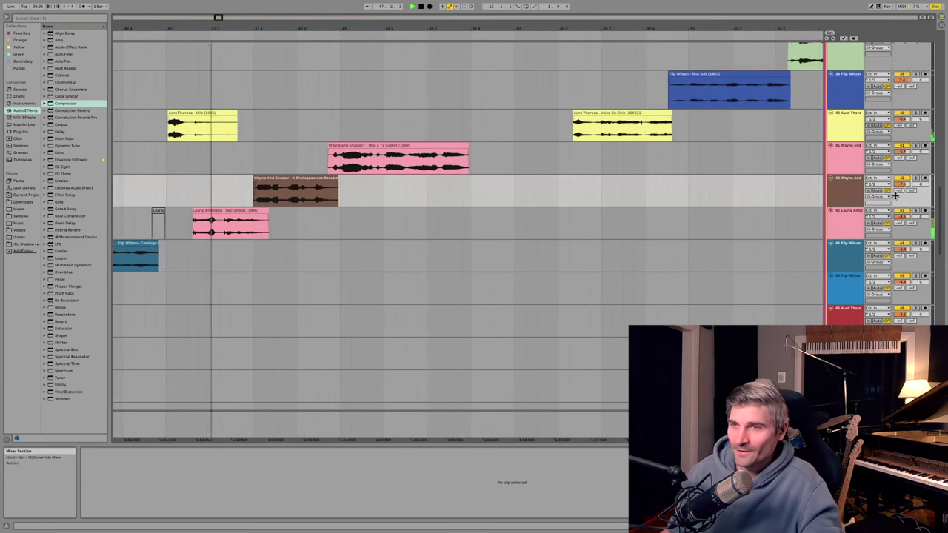
click(278, 179)
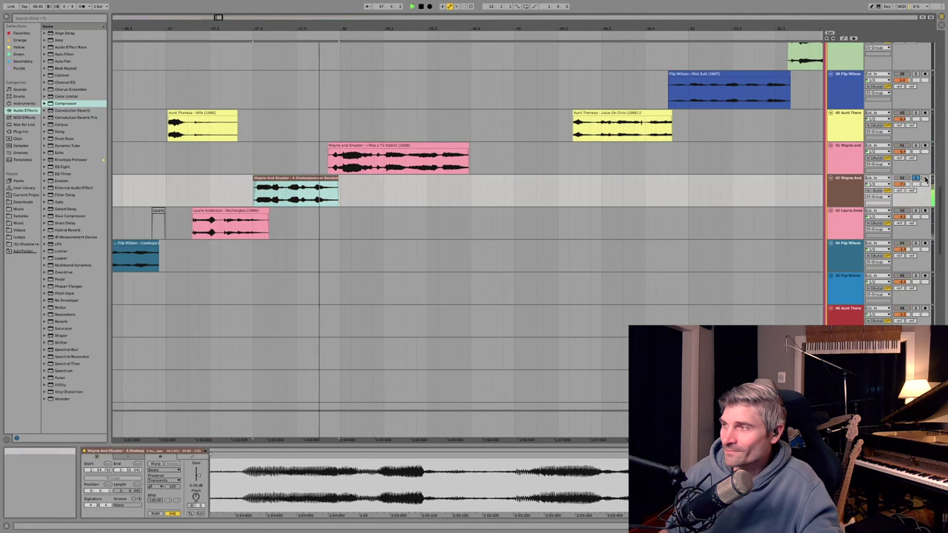
key(space)
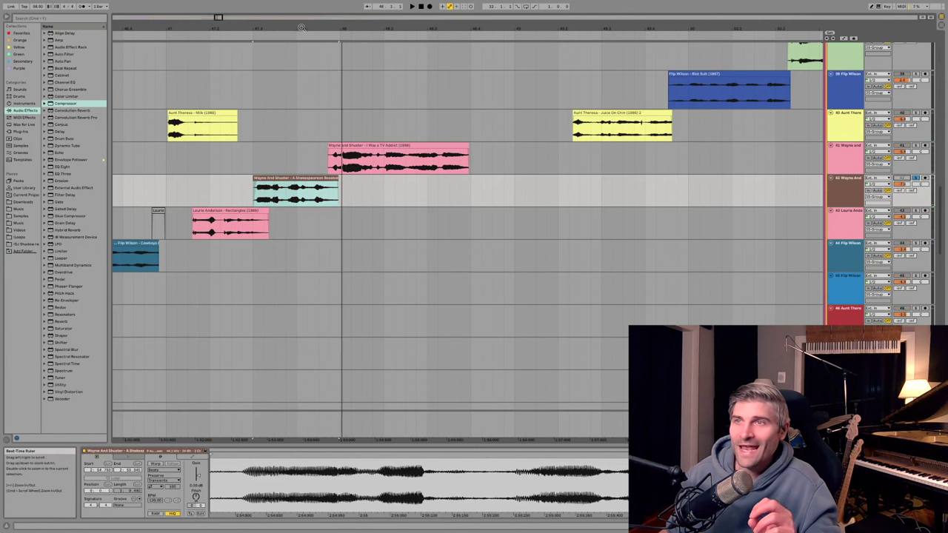
Extend the end of the A Shakespearean Baseball Game clip to audition its source, and replay the original chop in the mix
drag(298, 29, 209, 69)
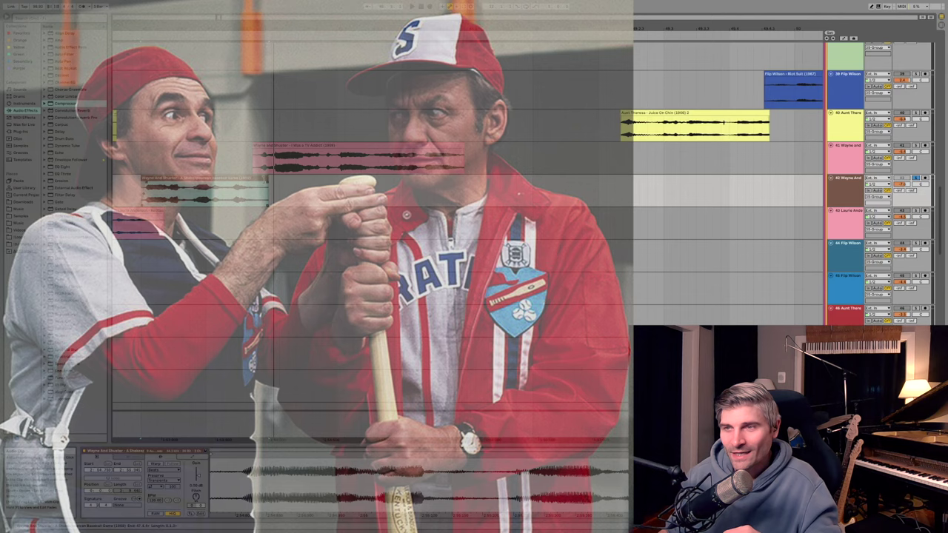
drag(267, 180, 767, 180)
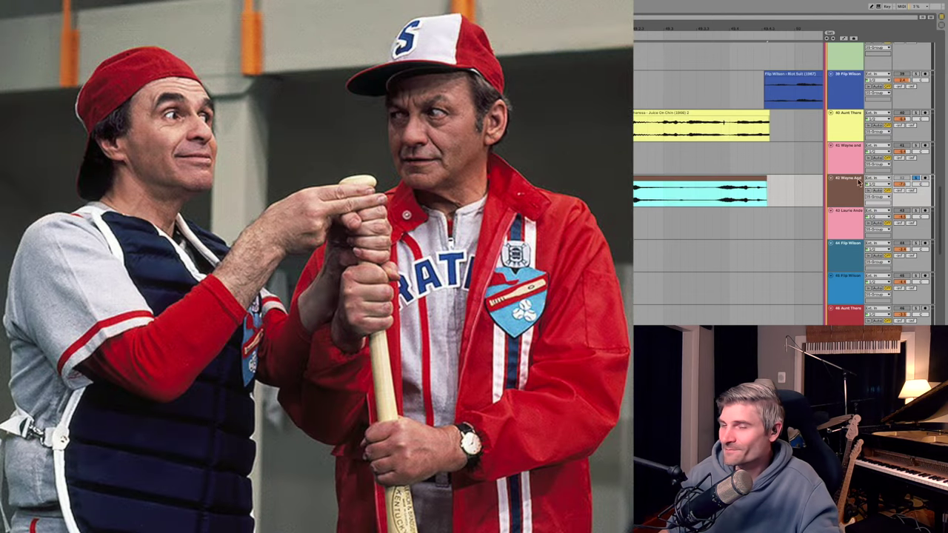
key(minus)
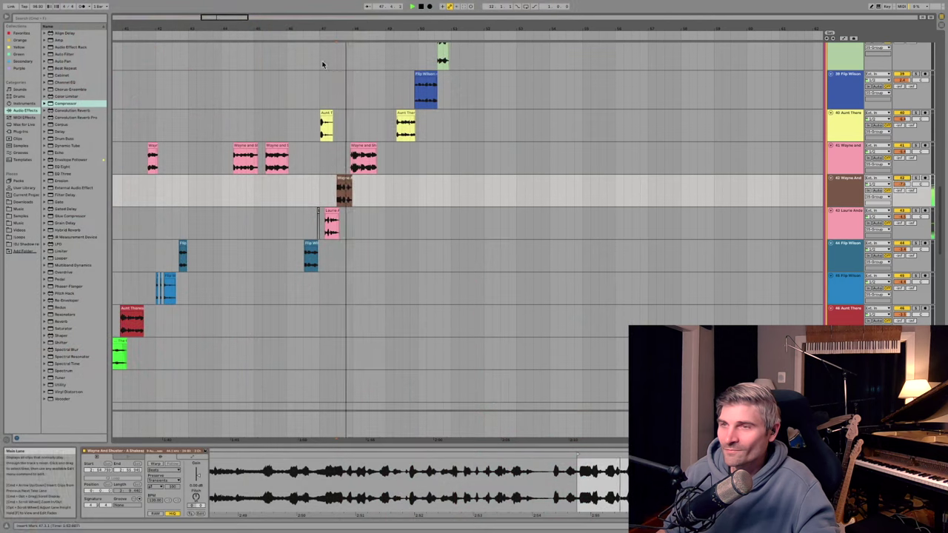
Solo the Wayne and Shuster - I Was a TV Addict clip around bar 48 to audition its source recording
drag(362, 25, 434, 155)
key(space)
click(429, 146)
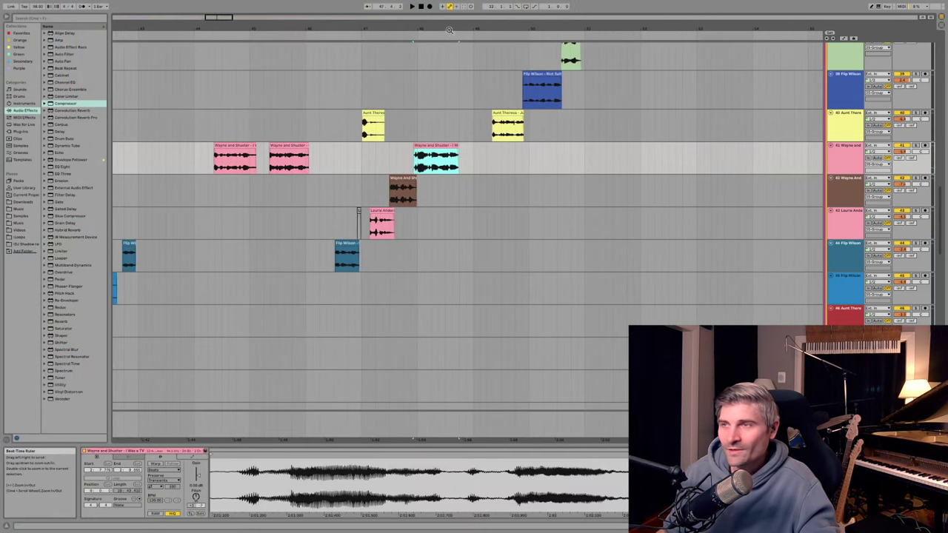
drag(451, 29, 449, 104)
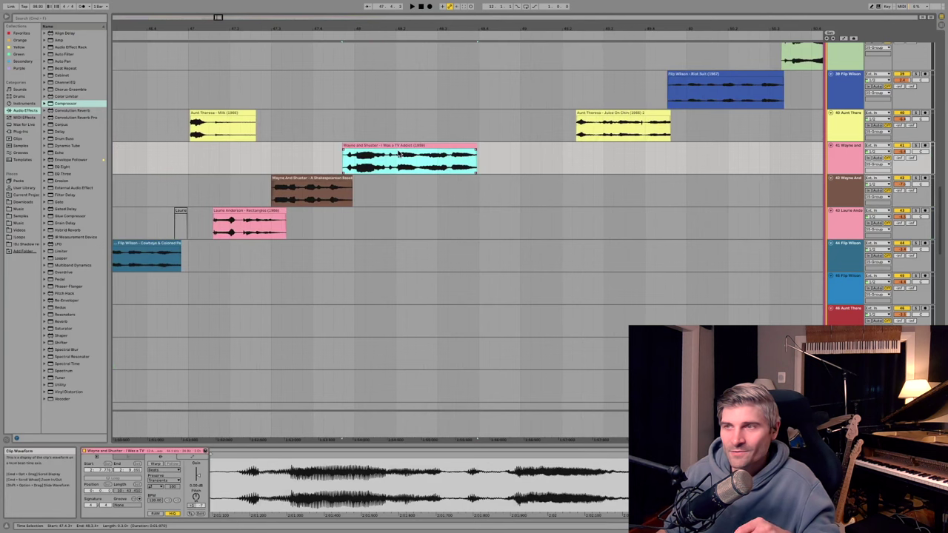
click(915, 146)
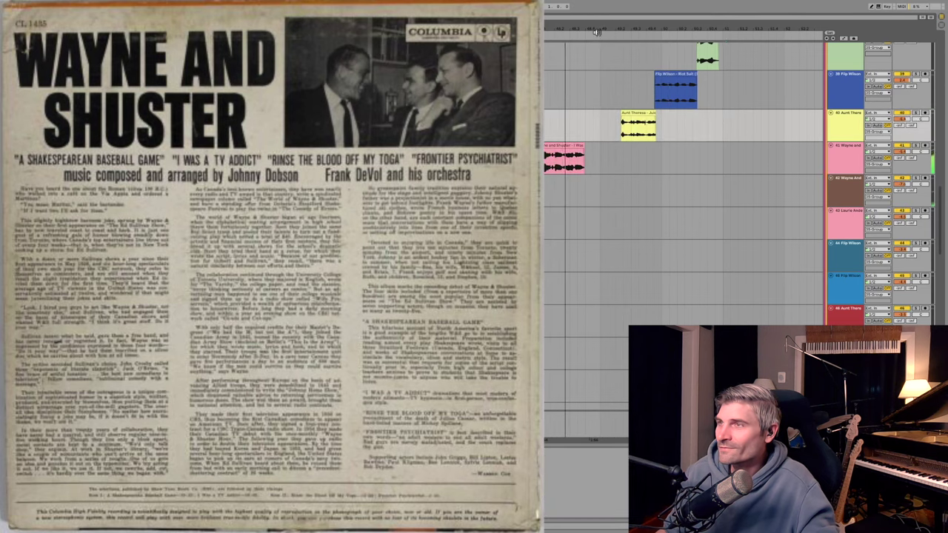
Play the Aunt Theresa - Juice On Chin clip in the mix after bar 49, and compare it with The Avalanches track soloed
drag(597, 31, 446, 102)
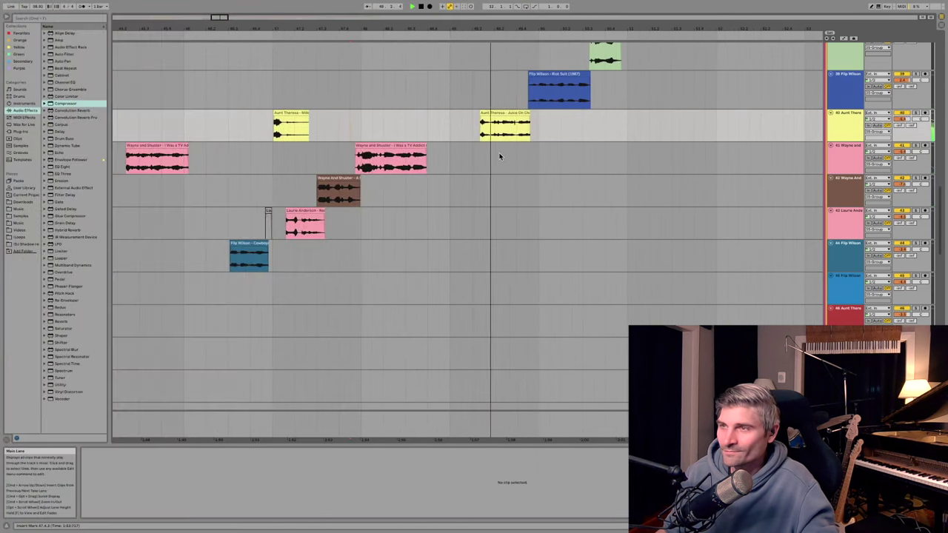
scroll(465, 157, up, 3)
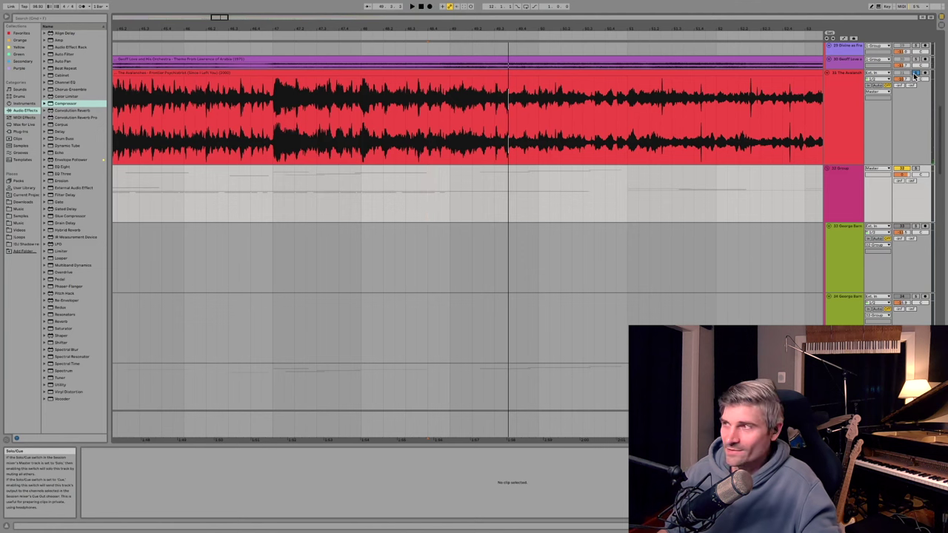
key(space)
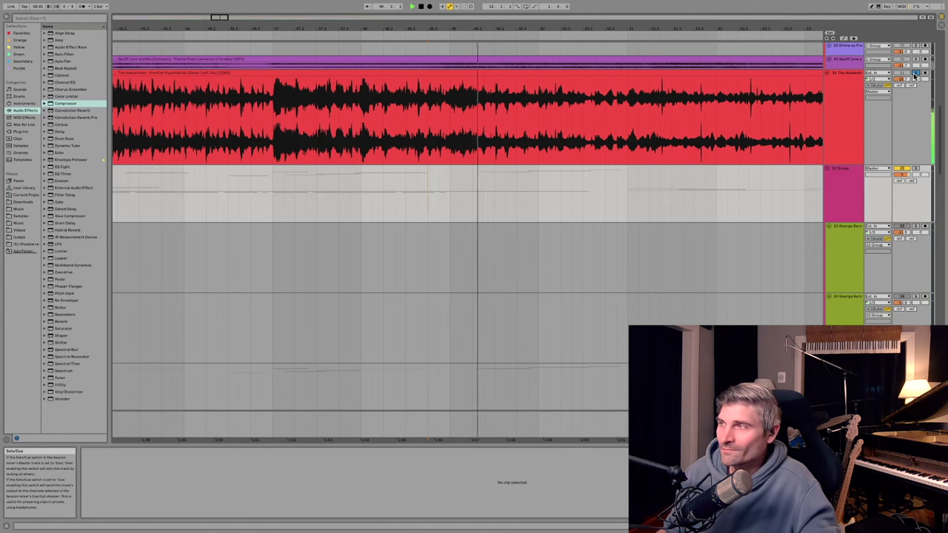
Replay the chopped clips leading up to bar 50, then solo the Aunt Theresa - Juice On Chin clip
scroll(425, 191, down, 5)
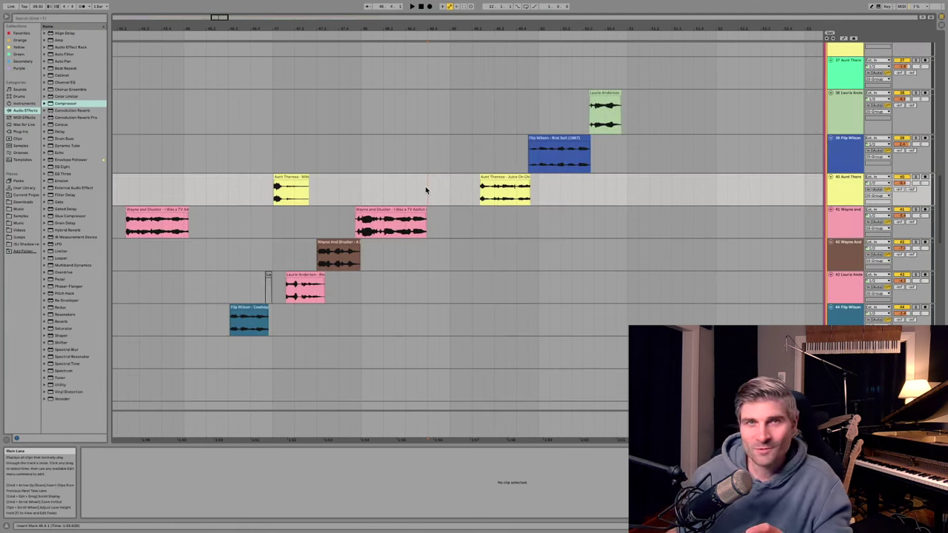
key(space)
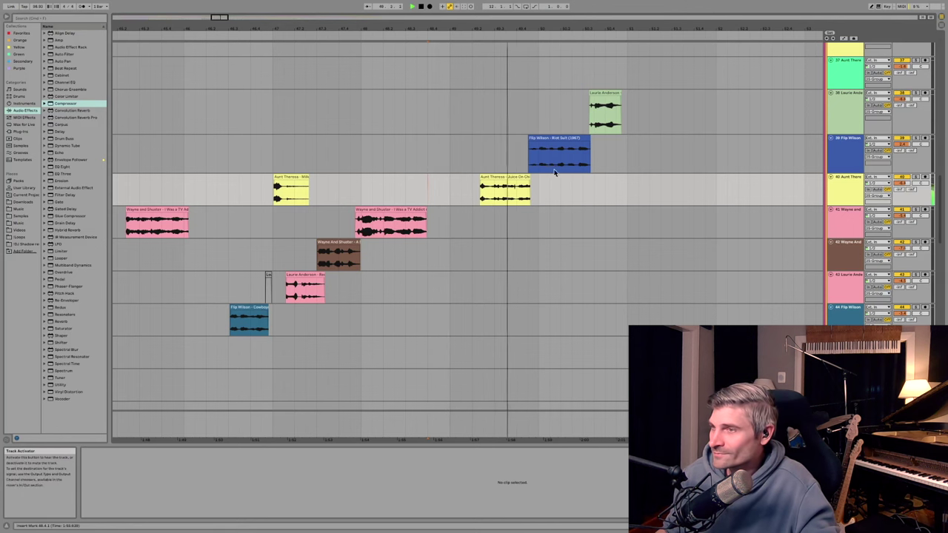
key(space)
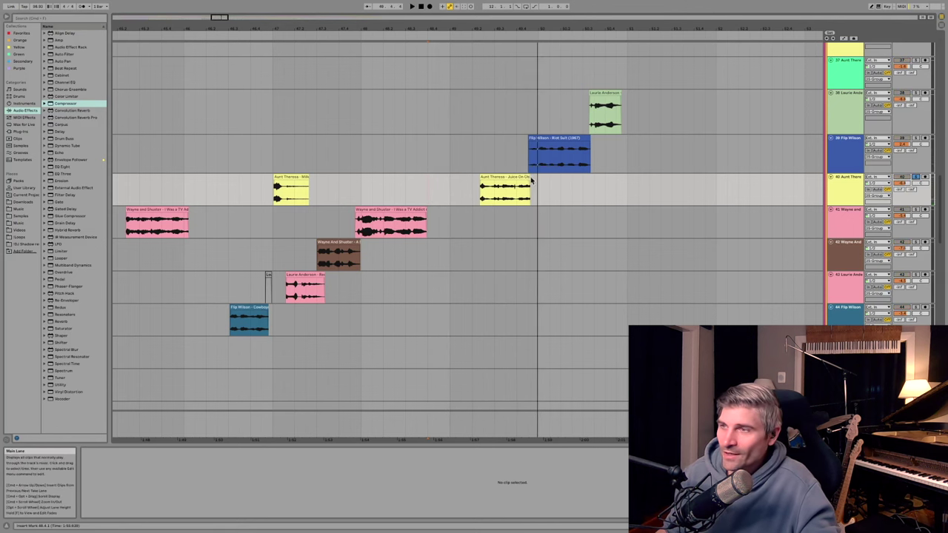
Extend the end of the Aunt Theresa - Juice On Chin clip and play more of the source recording
drag(529, 178, 705, 178)
drag(547, 26, 424, 45)
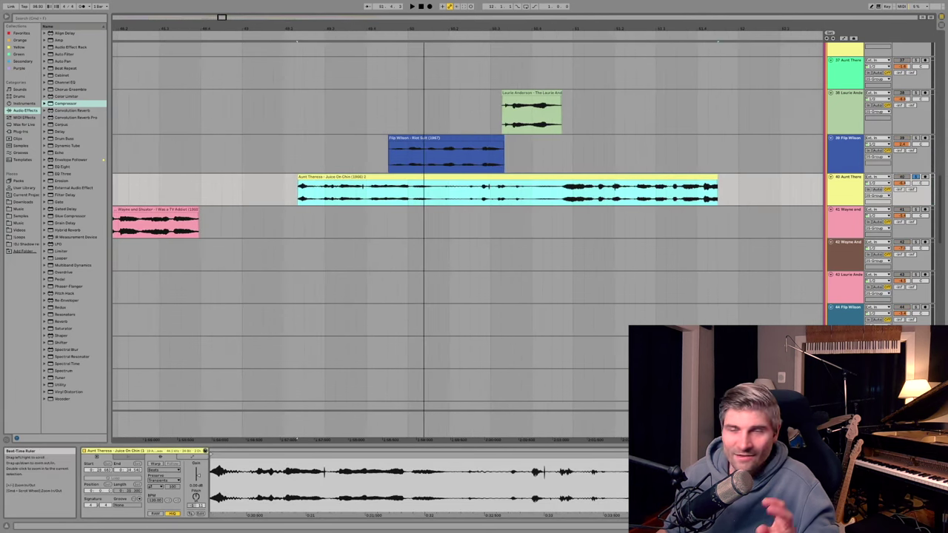
key(space)
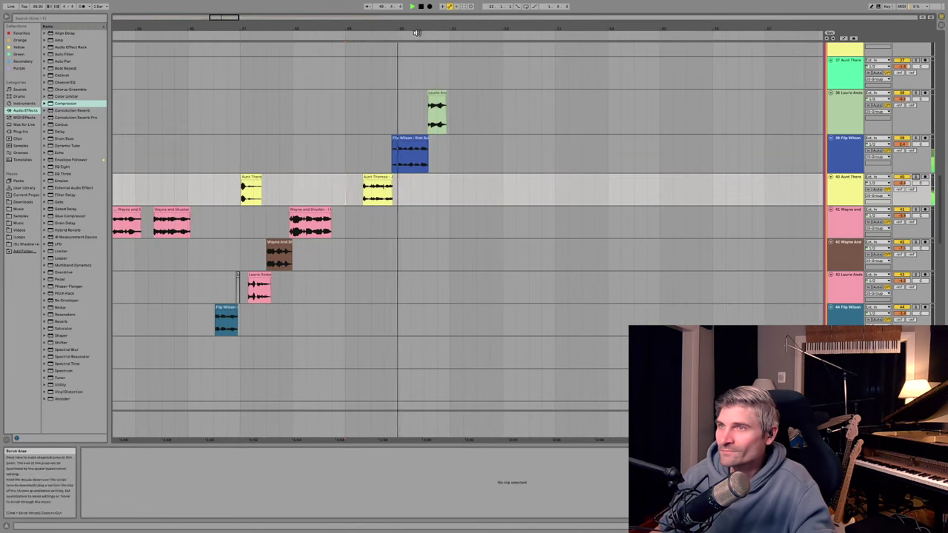
Extend the end of the soloed Flip Wilson - Riot Suit clip past bar 50 and play more of the source recording
scroll(417, 33, up, 3)
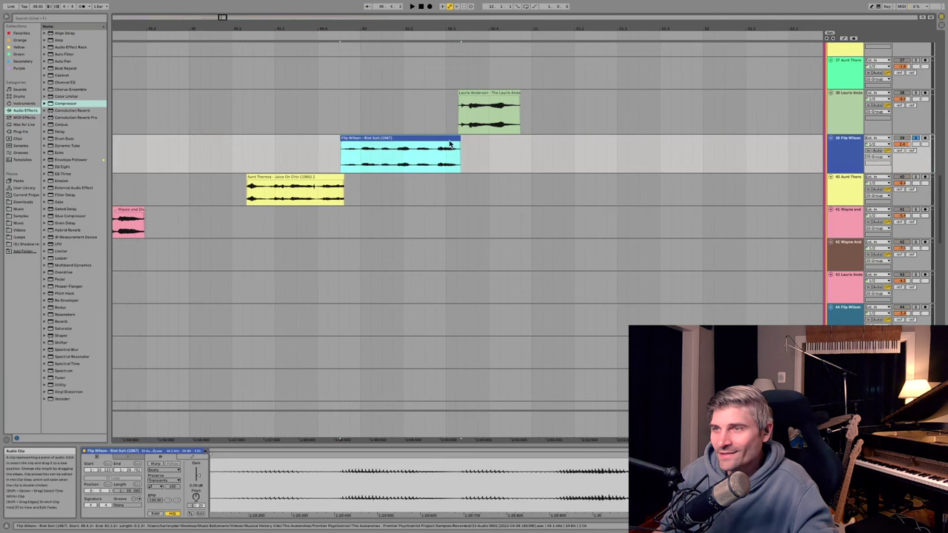
drag(461, 144, 800, 141)
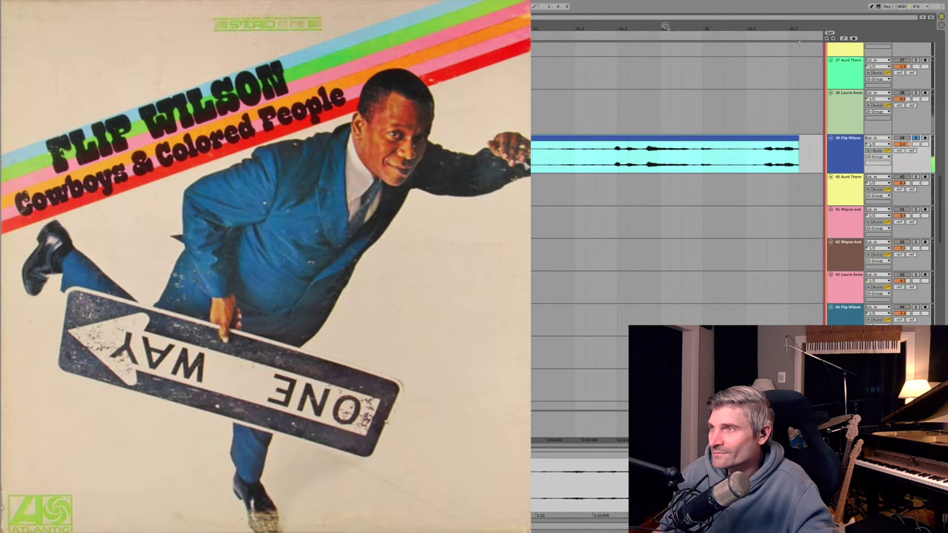
drag(664, 28, 540, 21)
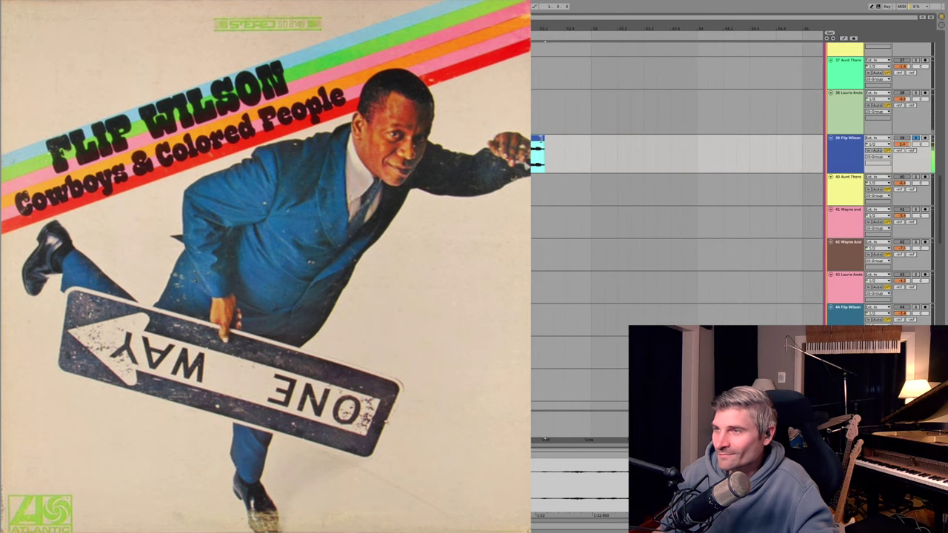
drag(540, 138, 687, 139)
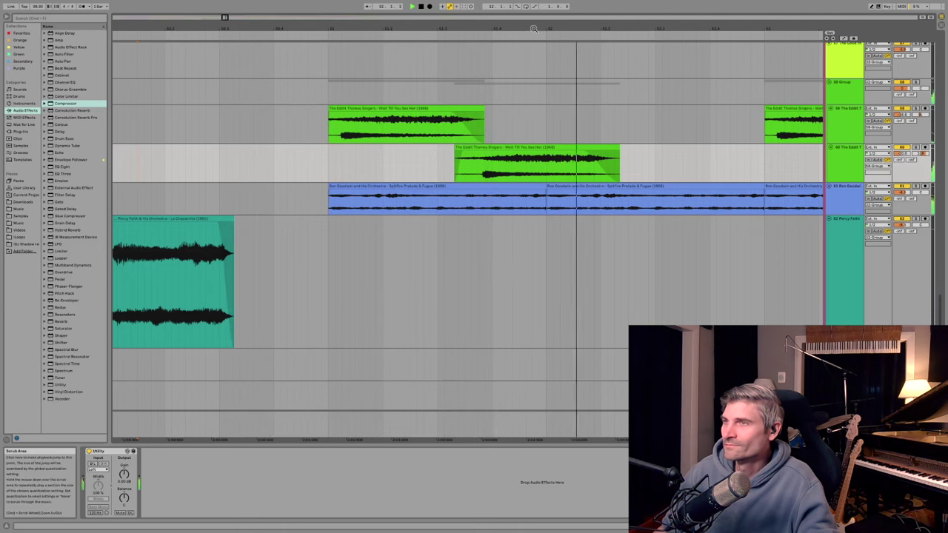
Stop the mix after bar 51, then solo the Ron Goodwin - Spitfire Prelude & Fugue track and play its clips from bar 51
drag(535, 28, 482, 22)
key(space)
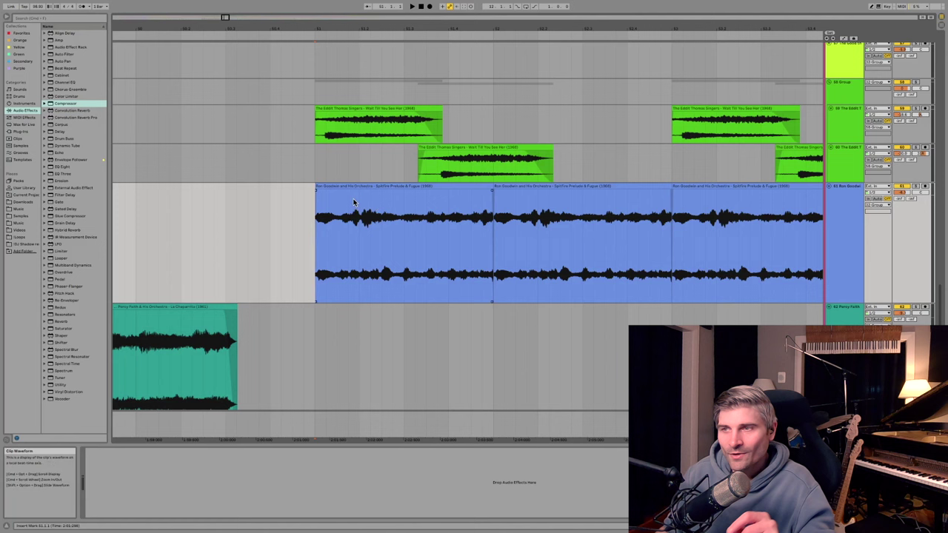
click(358, 186)
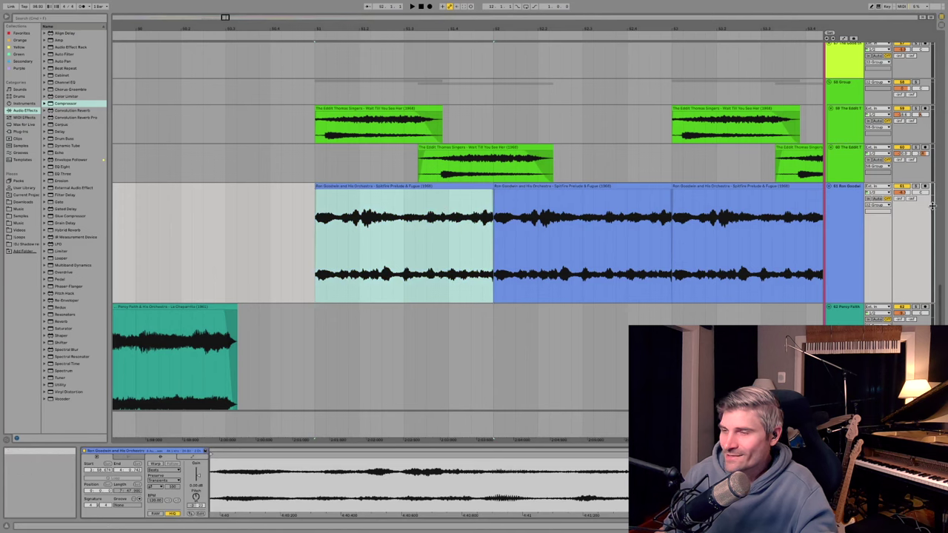
click(917, 186)
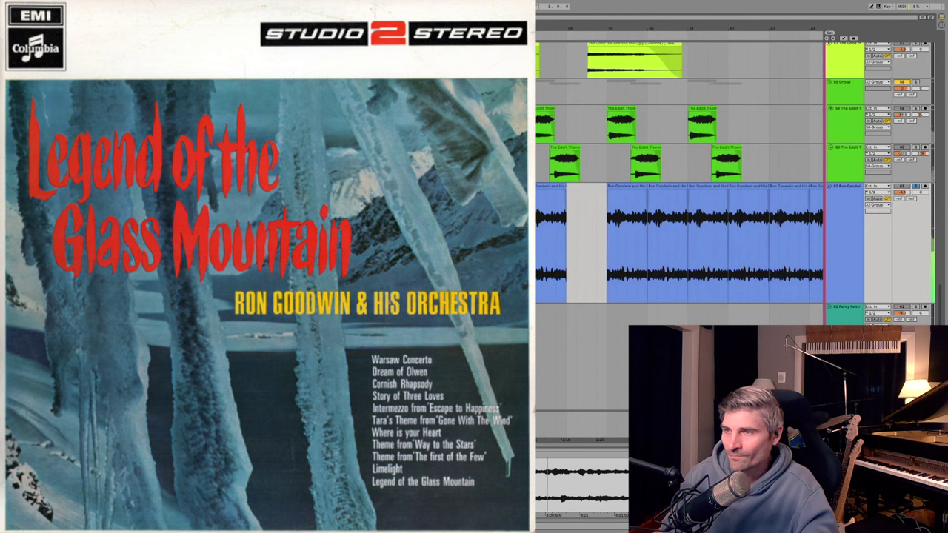
drag(567, 190, 572, 191)
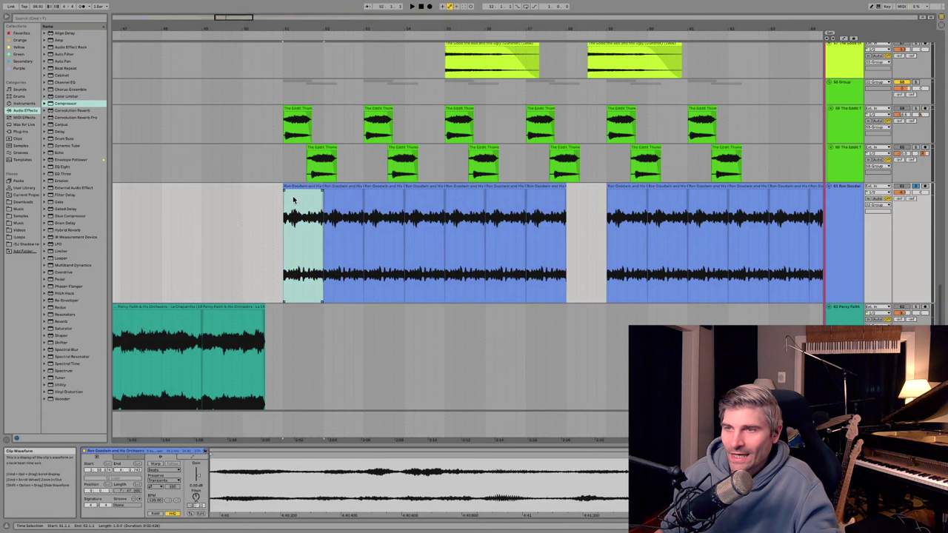
key(space)
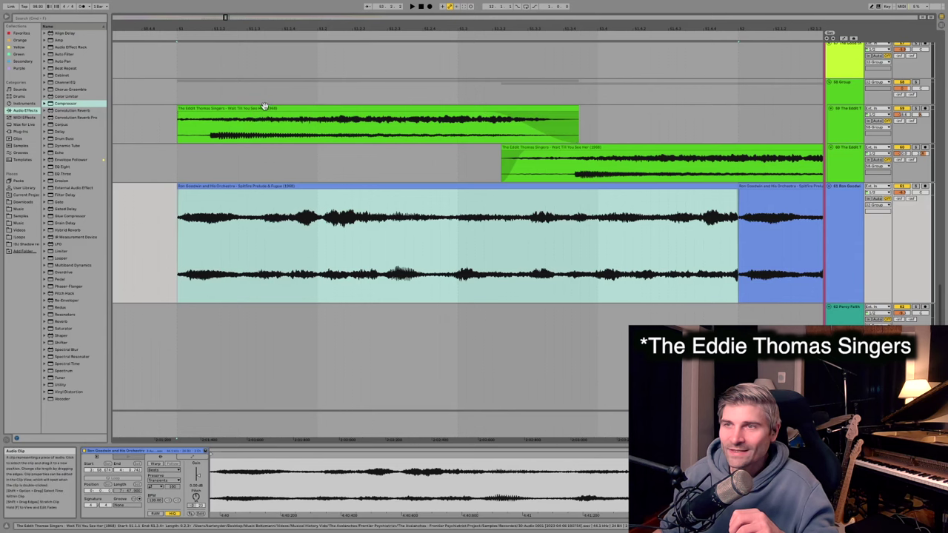
Extend the Eddie Thomas Singers - Wait Till You See Her clip at bar 51 to audition more of the soloed source recording
click(264, 108)
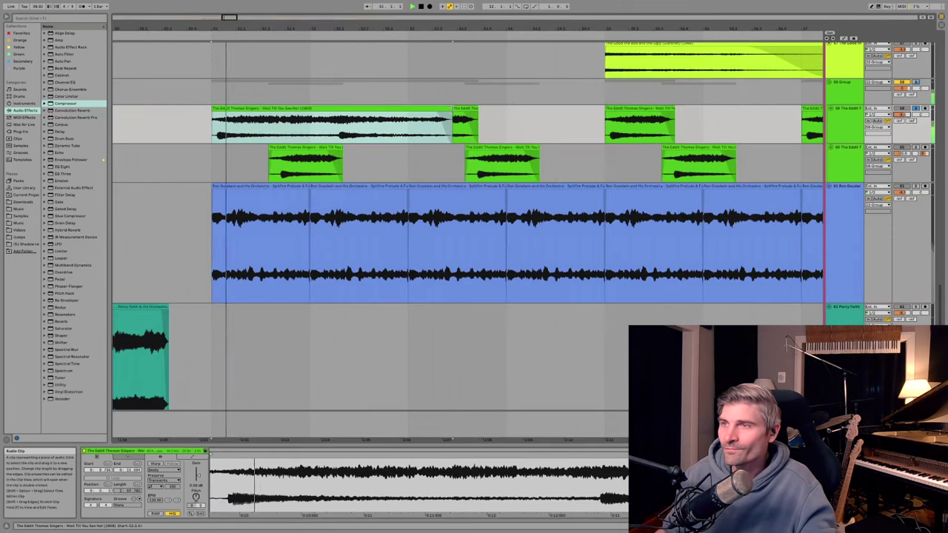
click(246, 122)
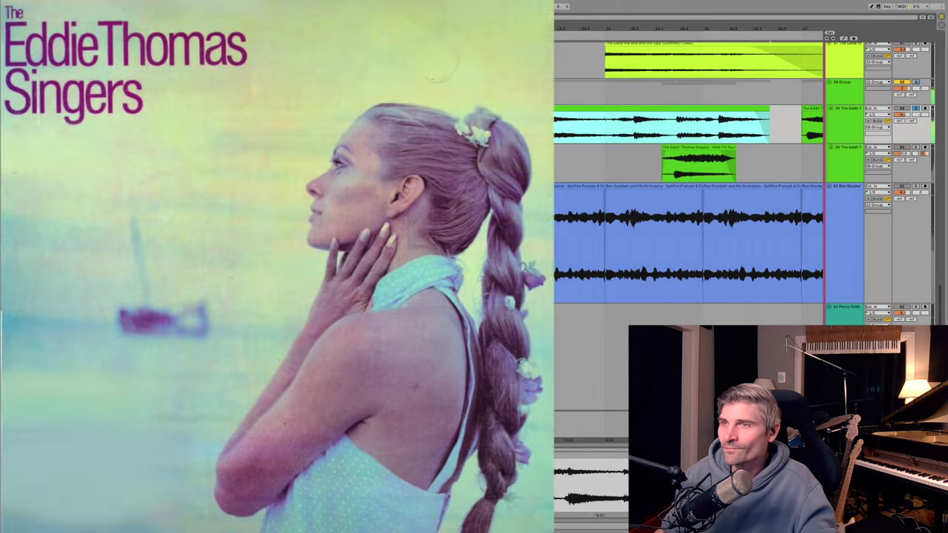
scroll(688, 185, down, 10)
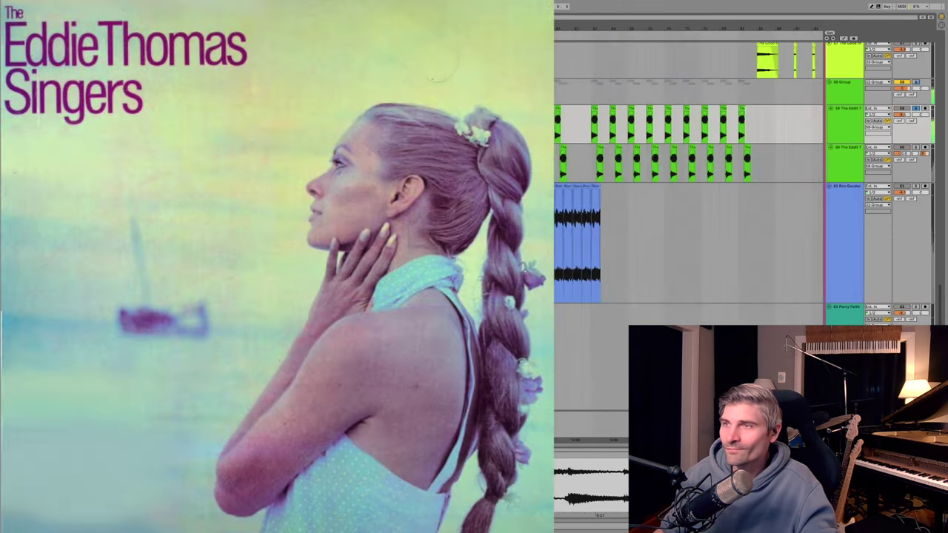
scroll(688, 185, right, 3)
click(583, 119)
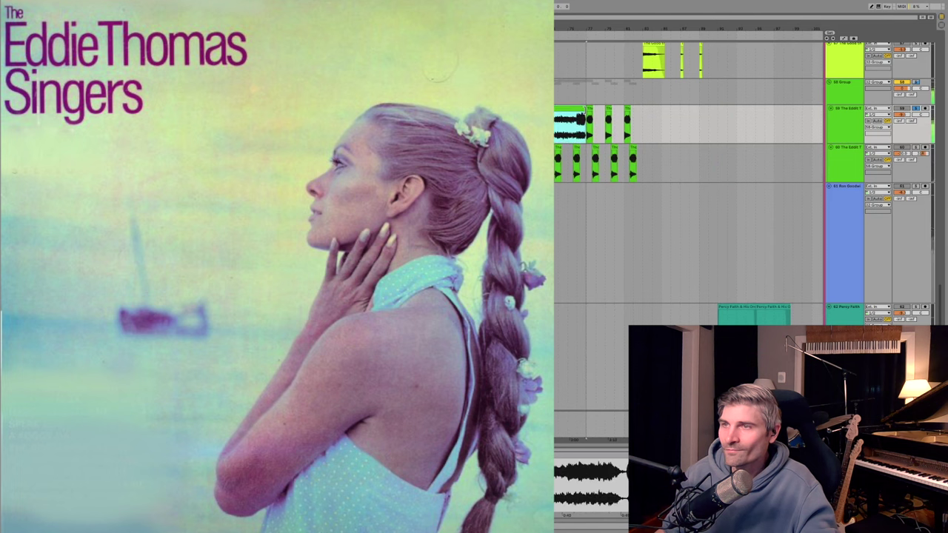
drag(585, 110, 568, 110)
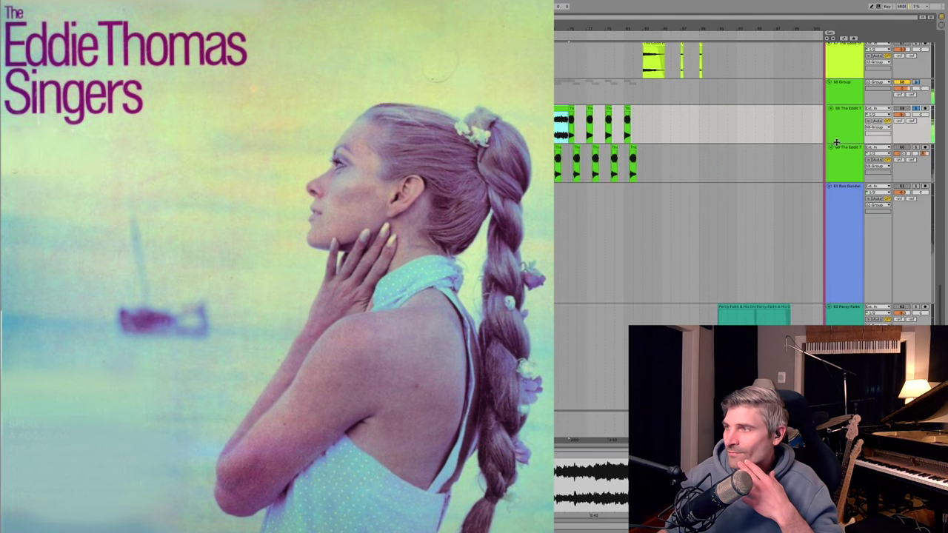
Increase the height of the upper Eddie Thomas Singers track to enlarge its clip waveforms
drag(835, 143, 841, 229)
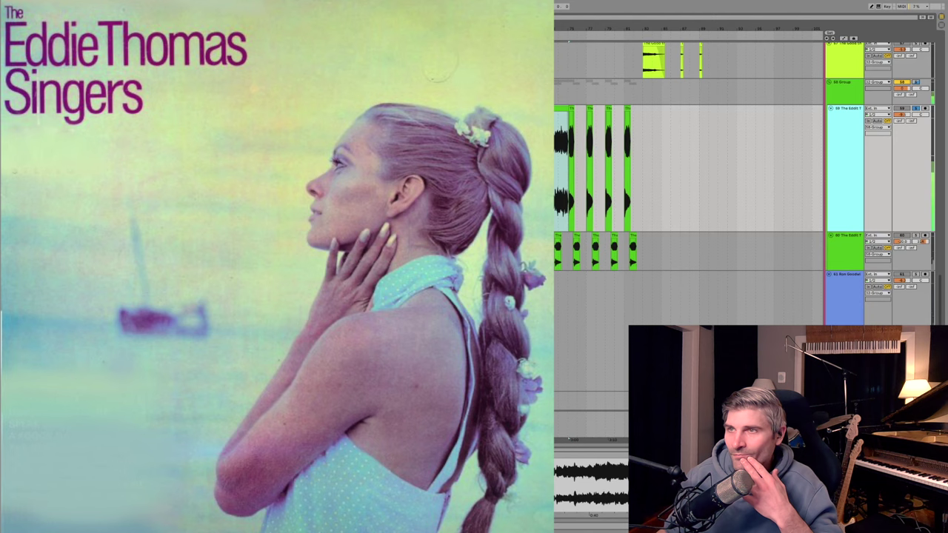
key(plus)
key(plus)
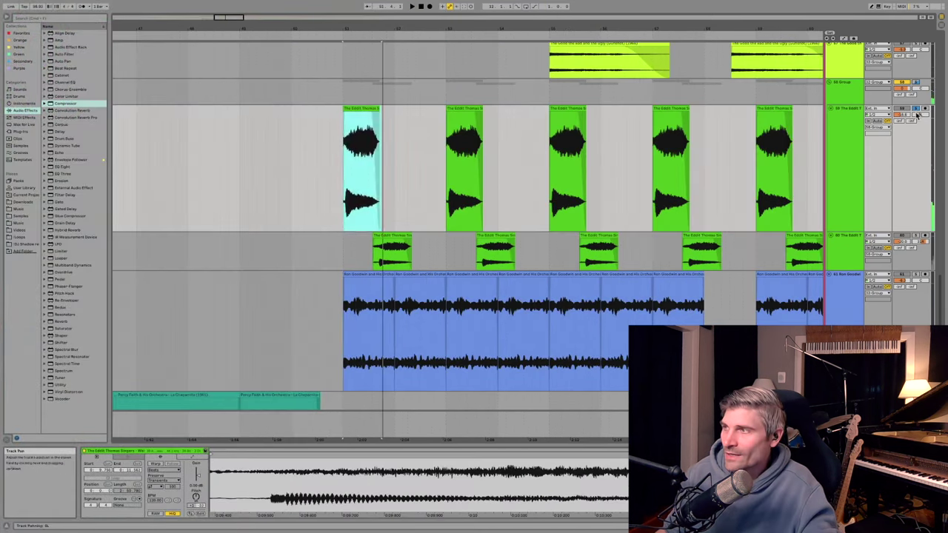
Switch the solo from the upper to the lower Eddie Thomas Singers track and play its first clip
click(915, 108)
click(915, 235)
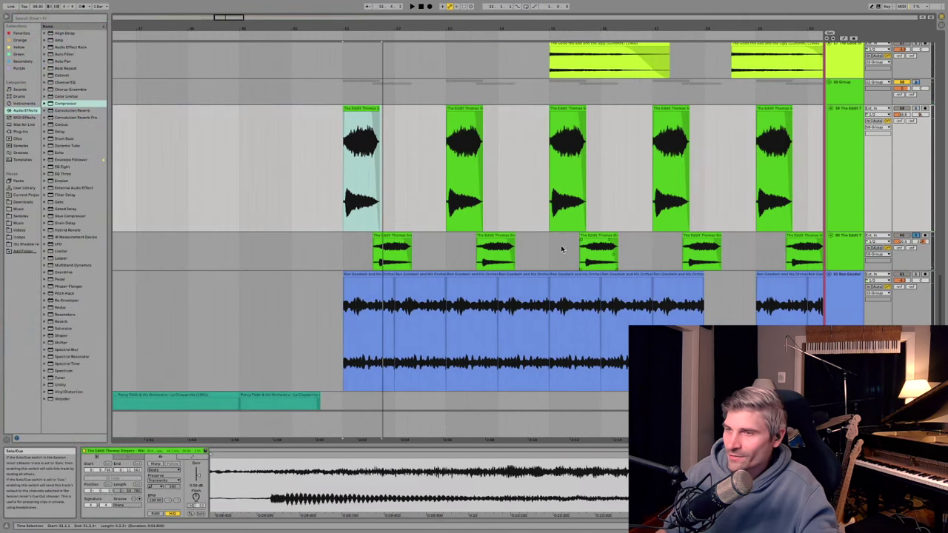
click(380, 236)
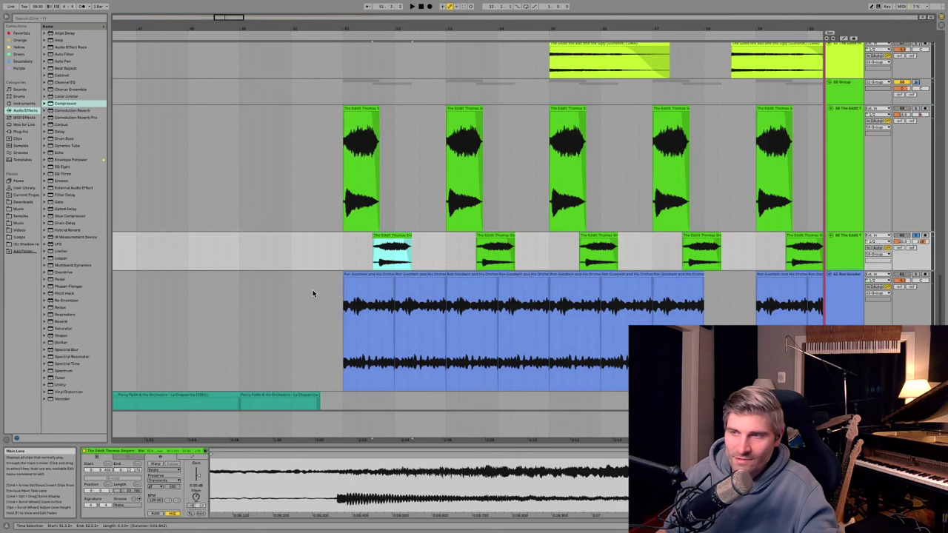
key(space)
Unsolo the lower Eddie Thomas Singers track and play both layers together from bar 51 with only their group soloed
click(915, 236)
click(359, 109)
key(space)
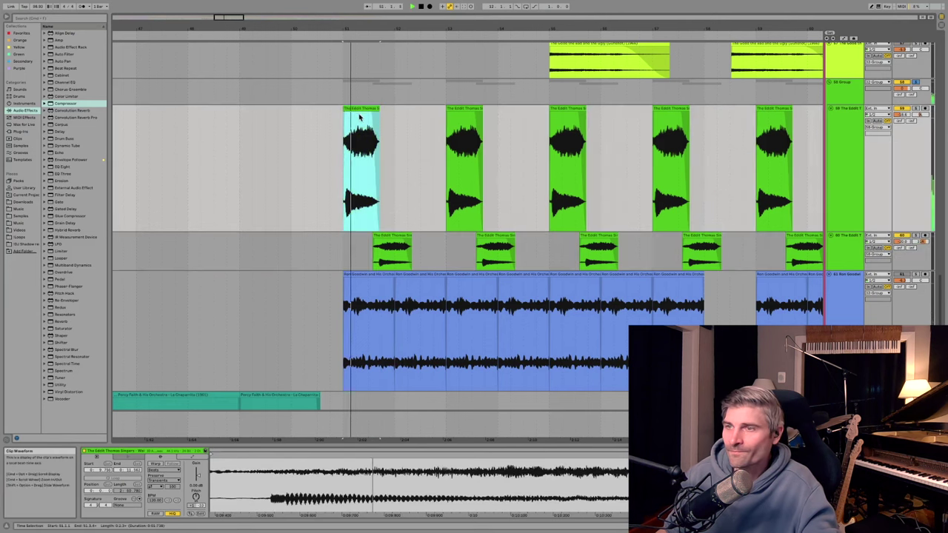
key(space)
Unsolo the Eddie Thomas Singers group and play the full mix from bar 51, following the clips across the tracks
click(916, 82)
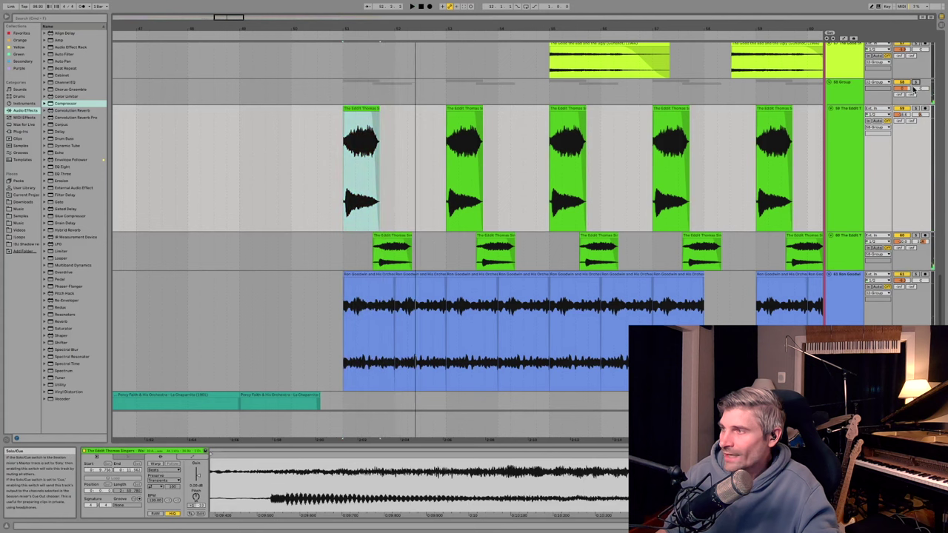
click(343, 98)
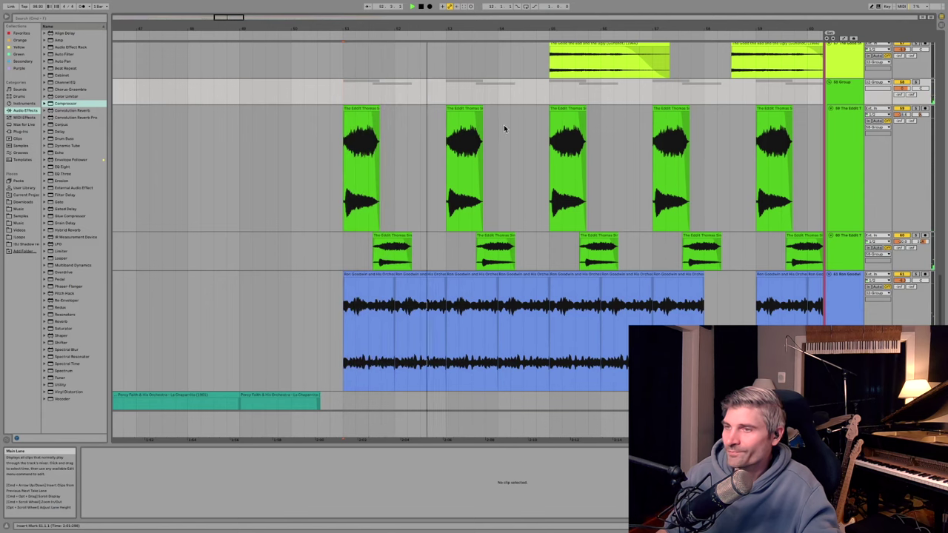
scroll(503, 128, up, 2)
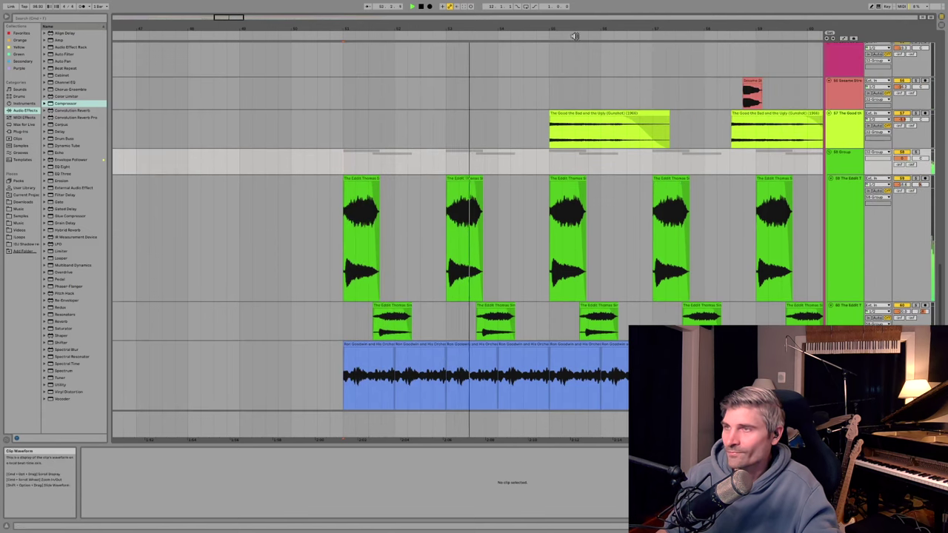
drag(544, 27, 350, 137)
scroll(379, 201, down, 4)
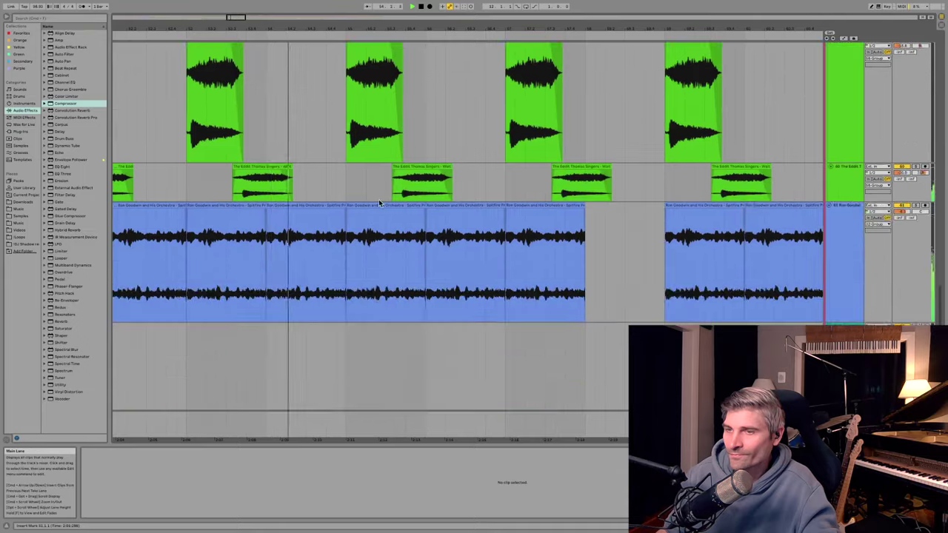
scroll(378, 199, down, 3)
scroll(379, 200, up, 8)
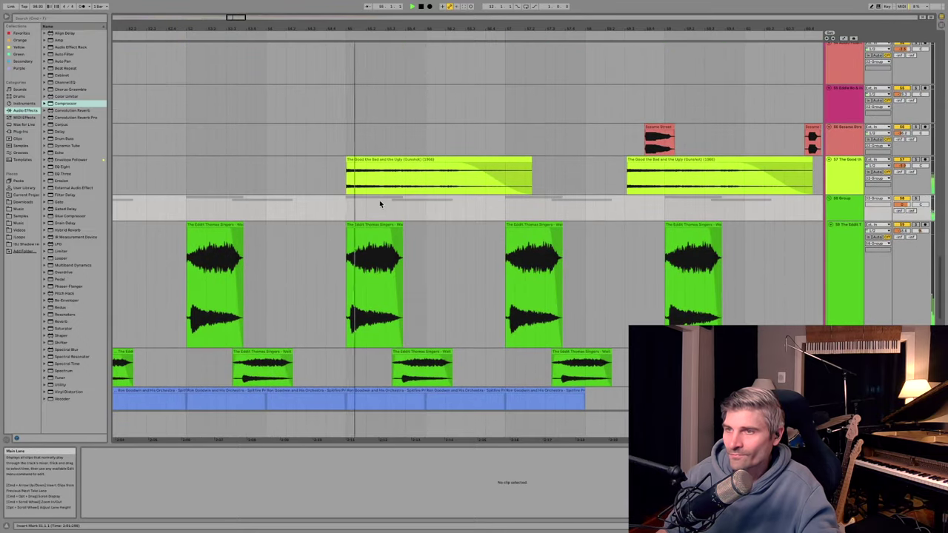
scroll(379, 200, up, 15)
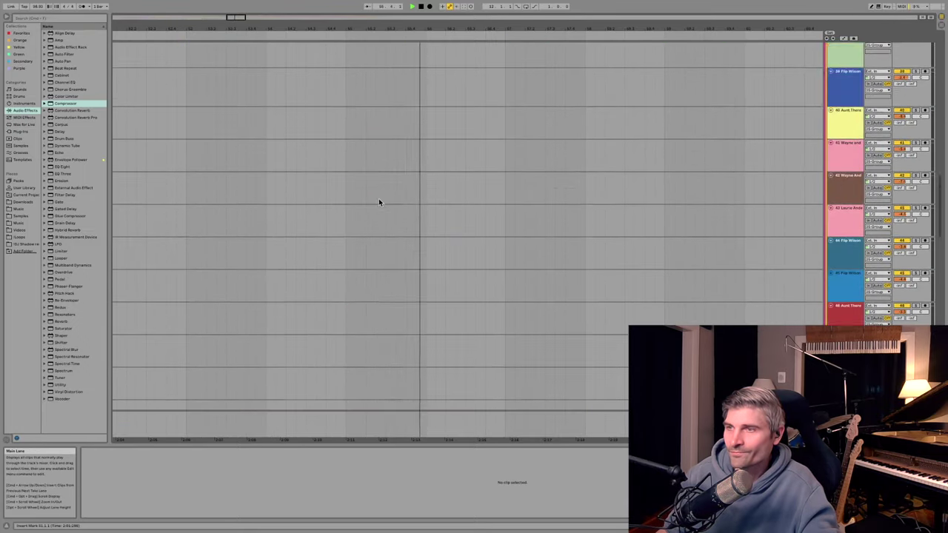
scroll(380, 200, down, 12)
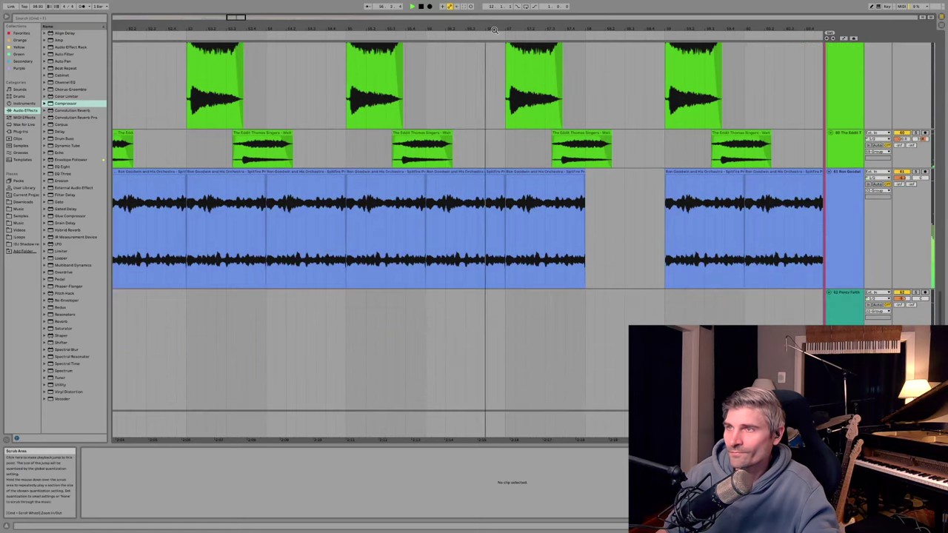
Reduce the enlarged track heights and play the mix through the Sesame Street clip just before bar 59
drag(494, 31, 480, 11)
drag(844, 285, 839, 214)
drag(839, 351, 841, 179)
scroll(822, 266, up, 3)
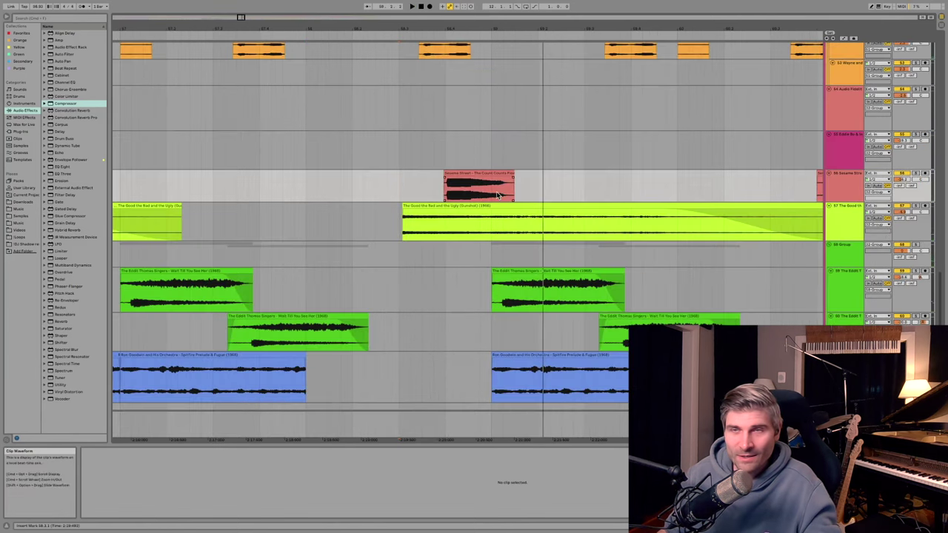
key(space)
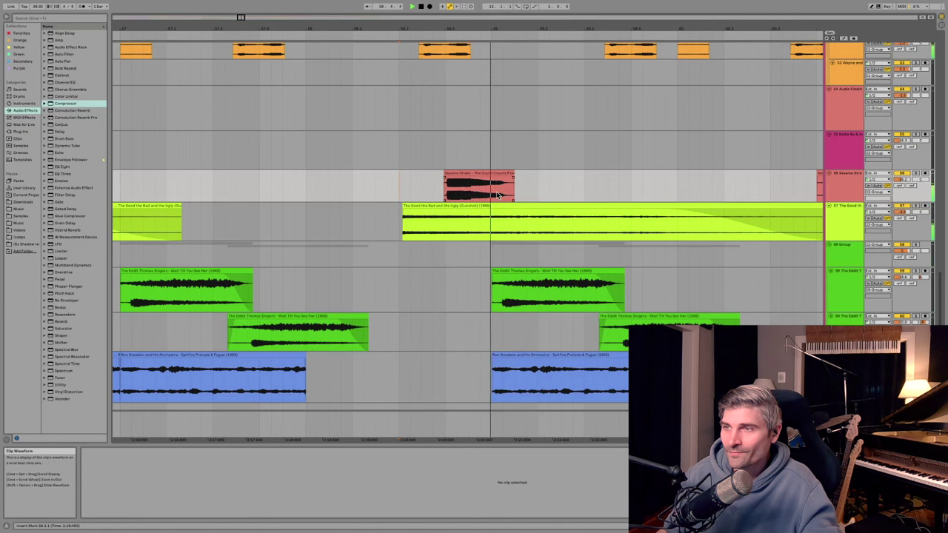
Select the Sesame Street clip before bar 59, then solo the full The Count Counts Flowers source recording to audition it
click(482, 176)
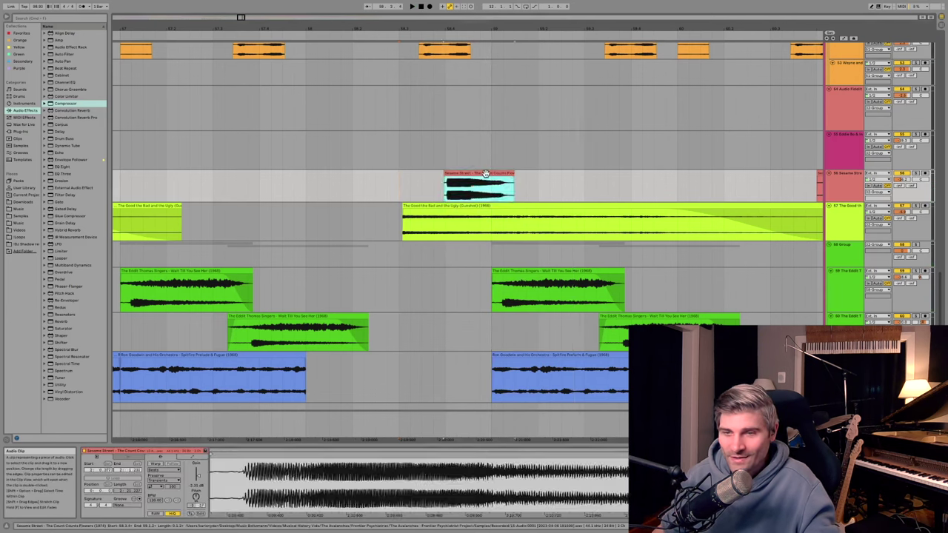
key(z)
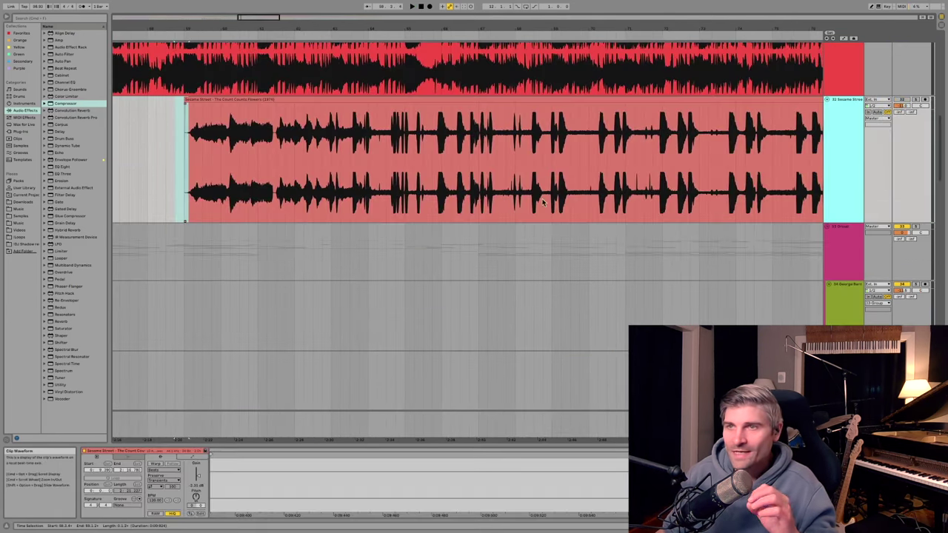
click(915, 99)
click(239, 100)
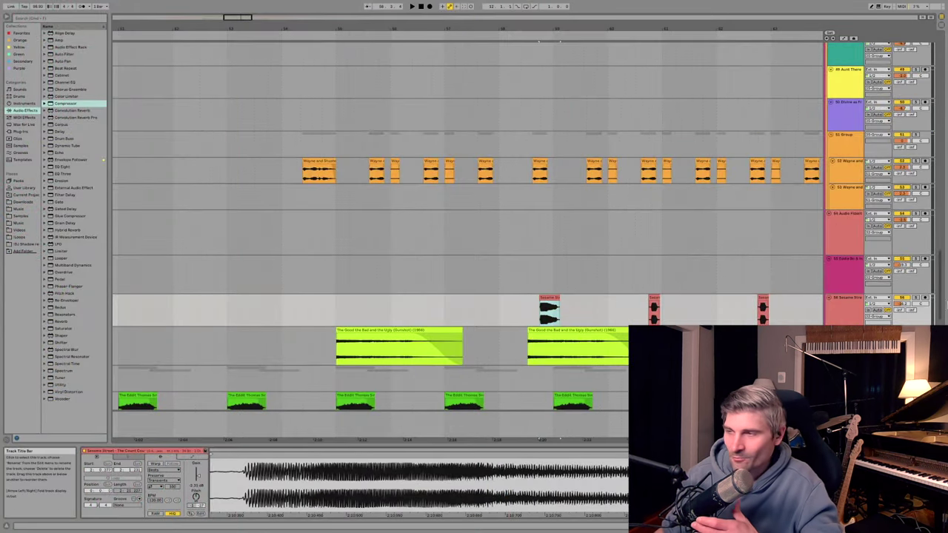
Play the mix from bar 58 on and examine the remaining Sesame Street clips leading up to bar 67
key(space)
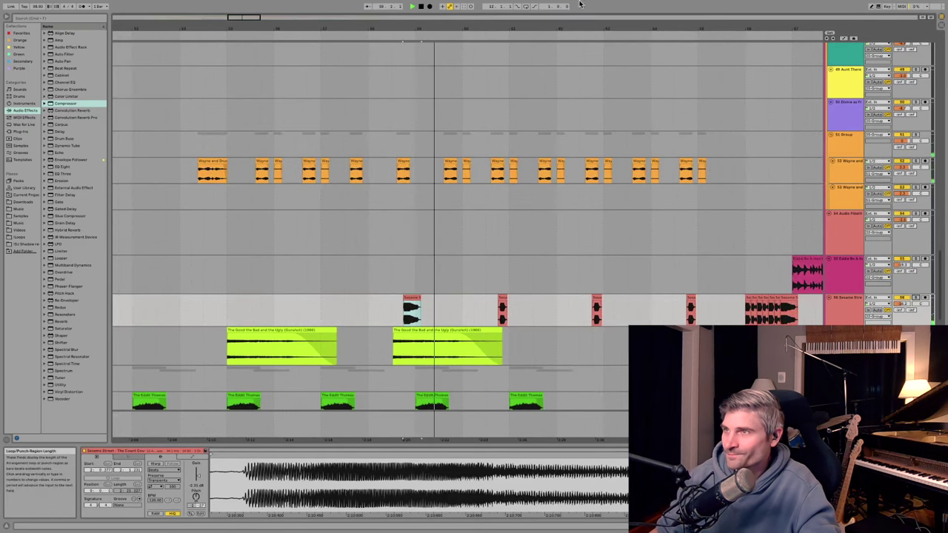
drag(576, 35, 415, 33)
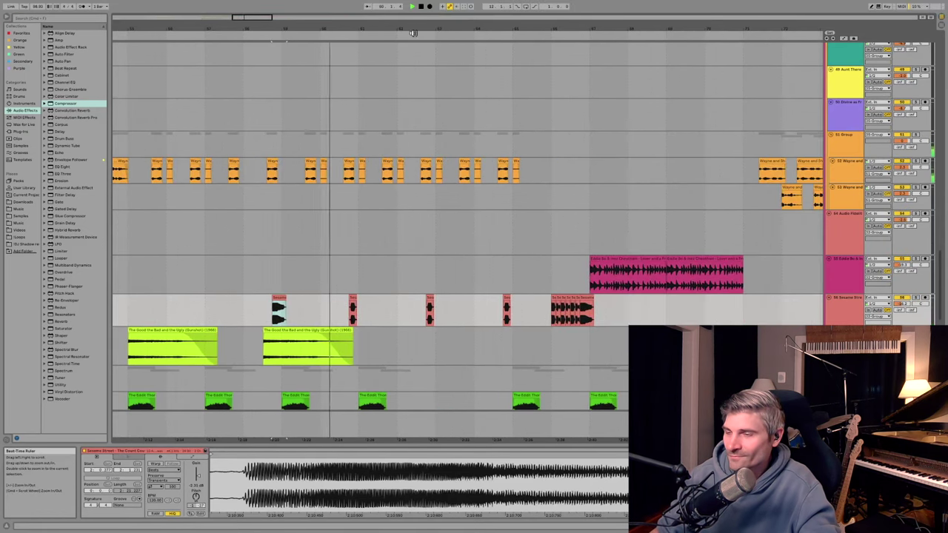
right_click(511, 297)
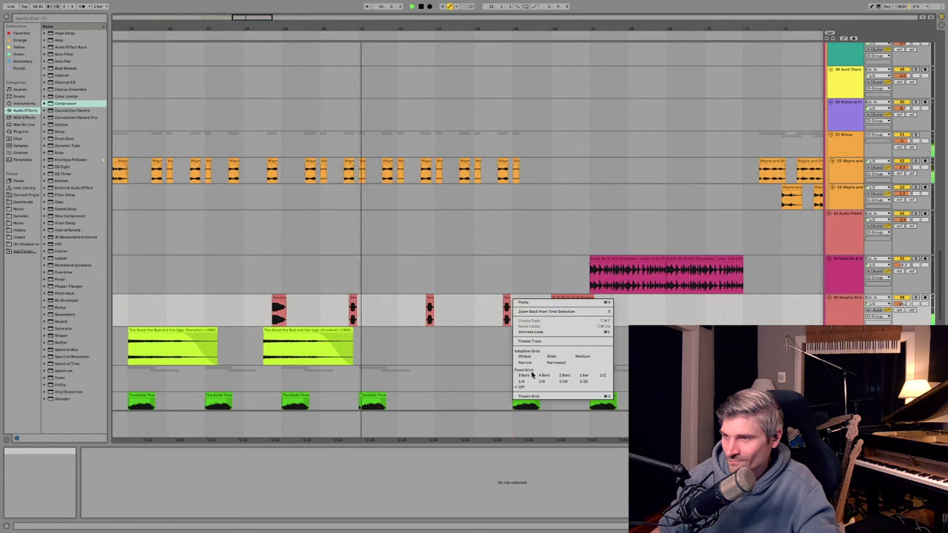
right_click(467, 312)
click(451, 297)
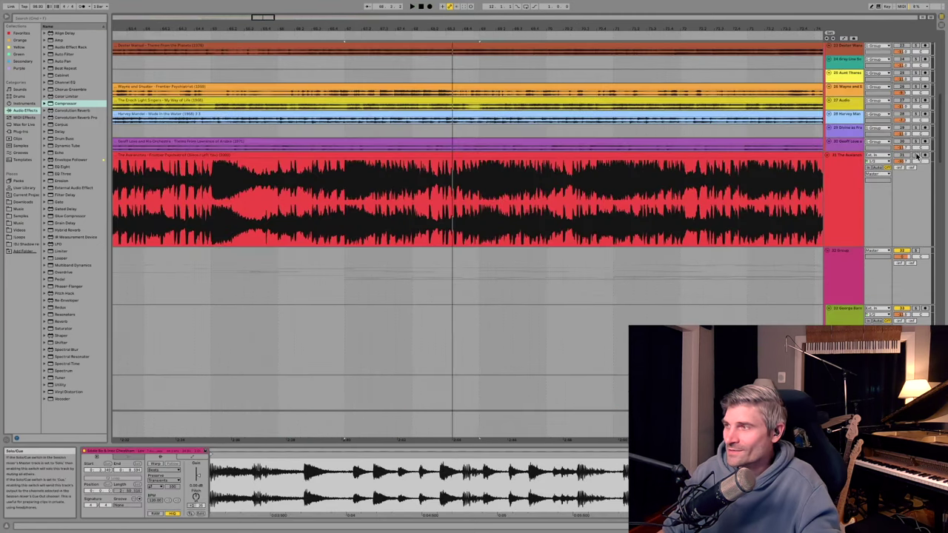
Solo the Eddie Bo & Inez Cheatham track and extend its clip to about bar 78 to audition more of the source recording
key(space)
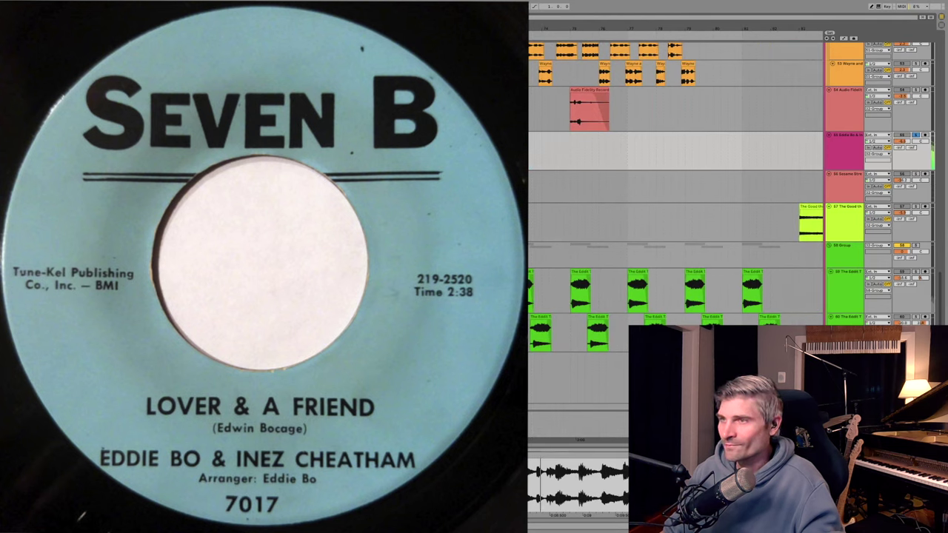
drag(529, 142, 664, 141)
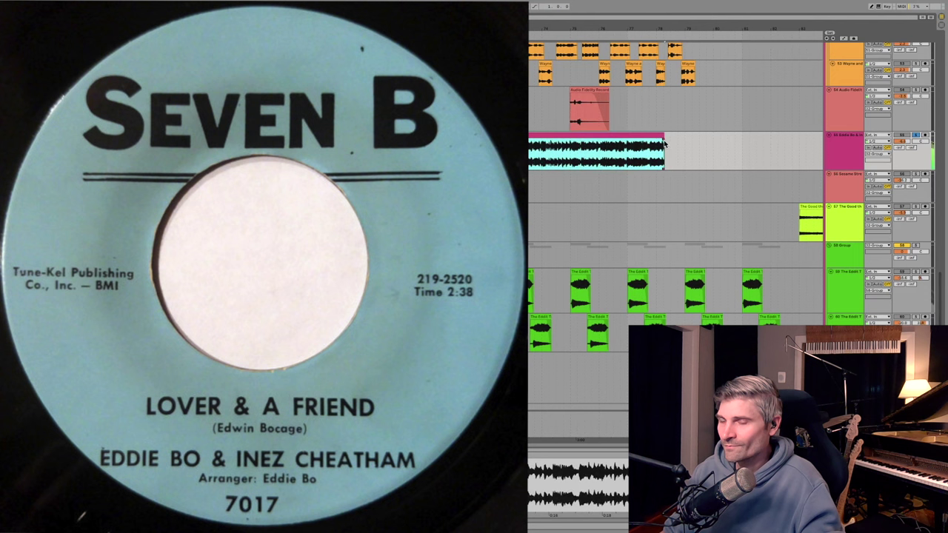
key(shift+Tab)
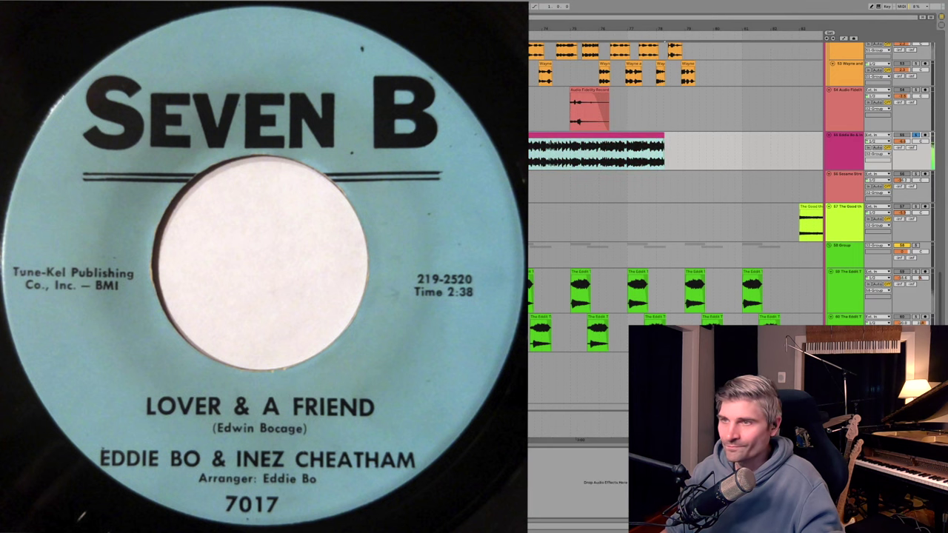
Play the soloed original Avalanches recording from bar 67 and compare it with the sample clips up to bar 71
scroll(675, 222, down, 3)
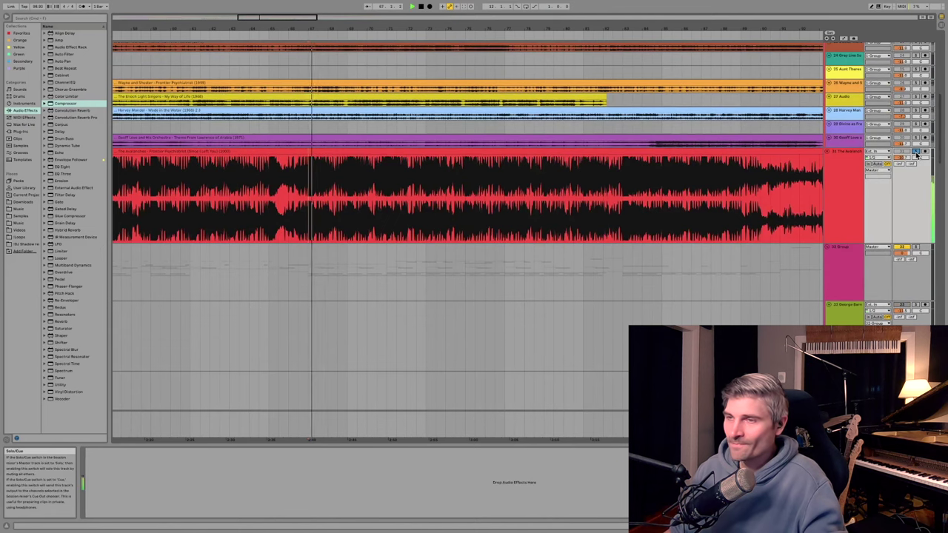
scroll(482, 258, down, 15)
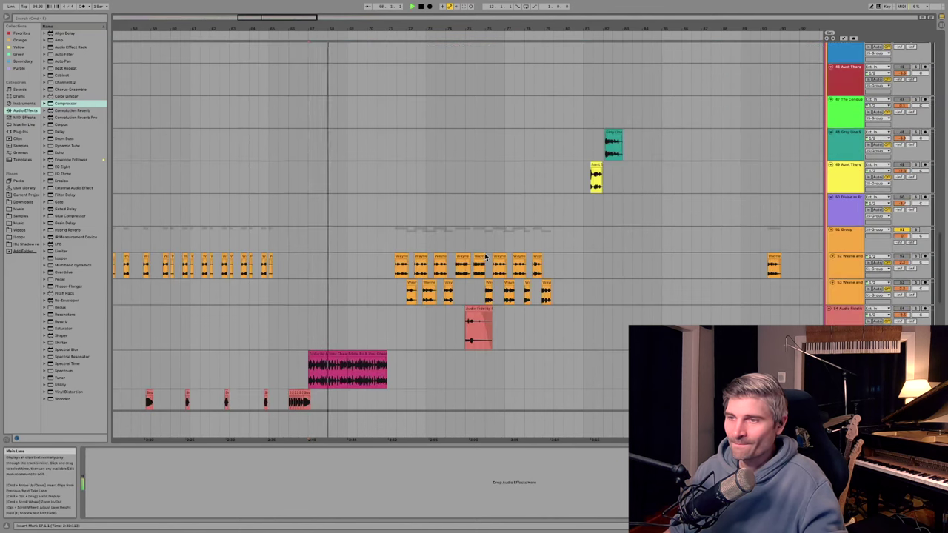
scroll(485, 257, down, 6)
scroll(485, 257, up, 3)
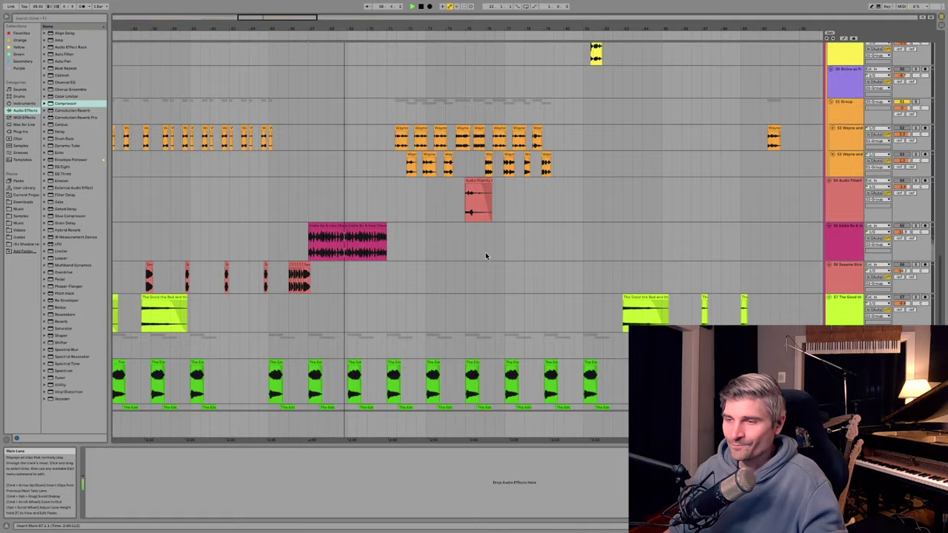
scroll(485, 255, down, 10)
scroll(484, 255, up, 10)
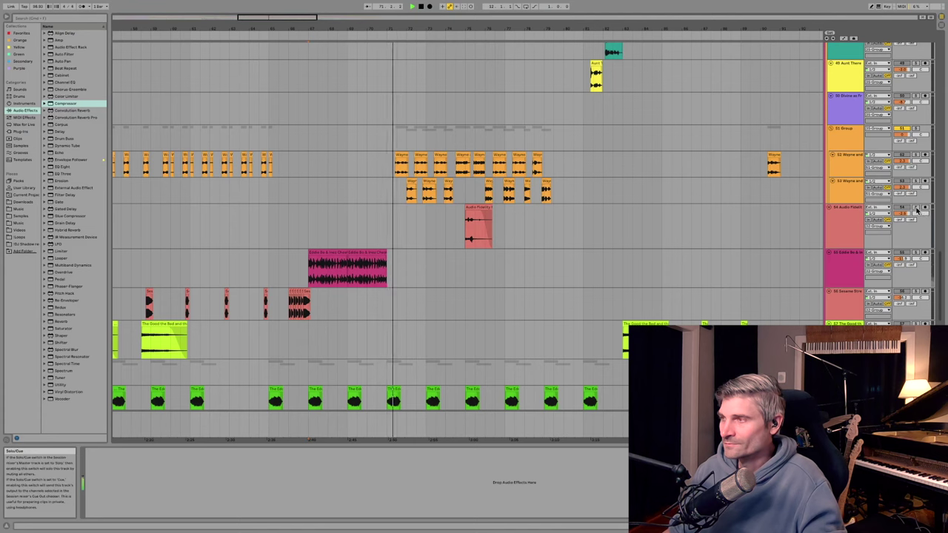
Play the recreated mix from bar 74 through the Audio Fidelity sound effects clip near bar 75
scroll(916, 229, up, 3)
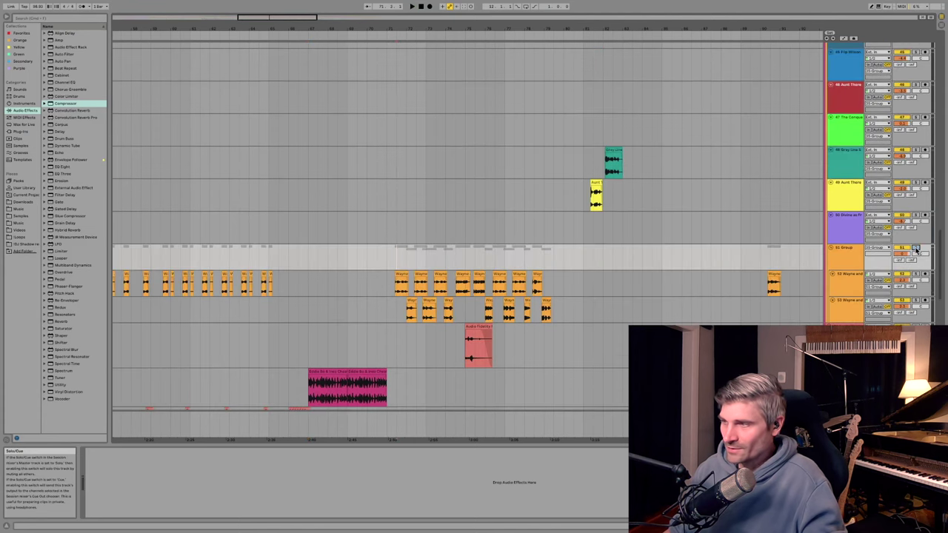
click(451, 342)
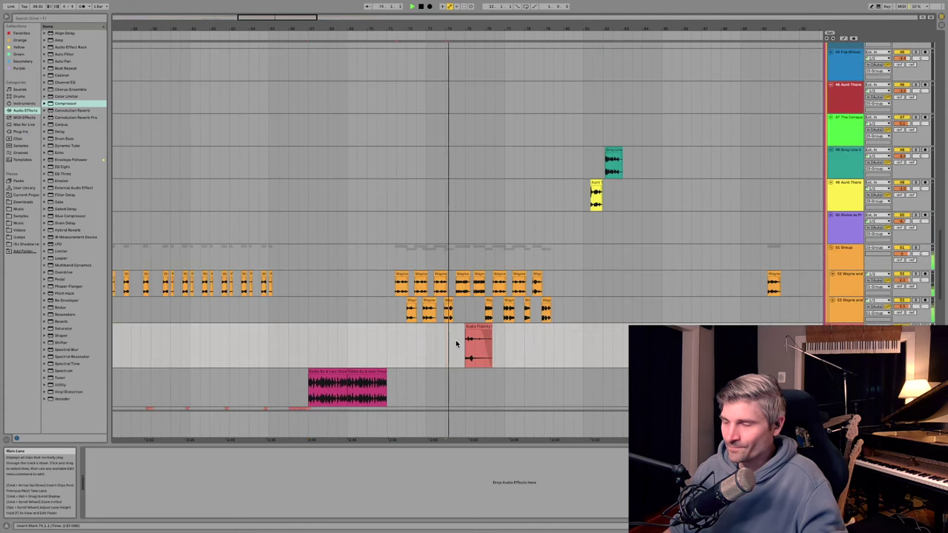
key(space)
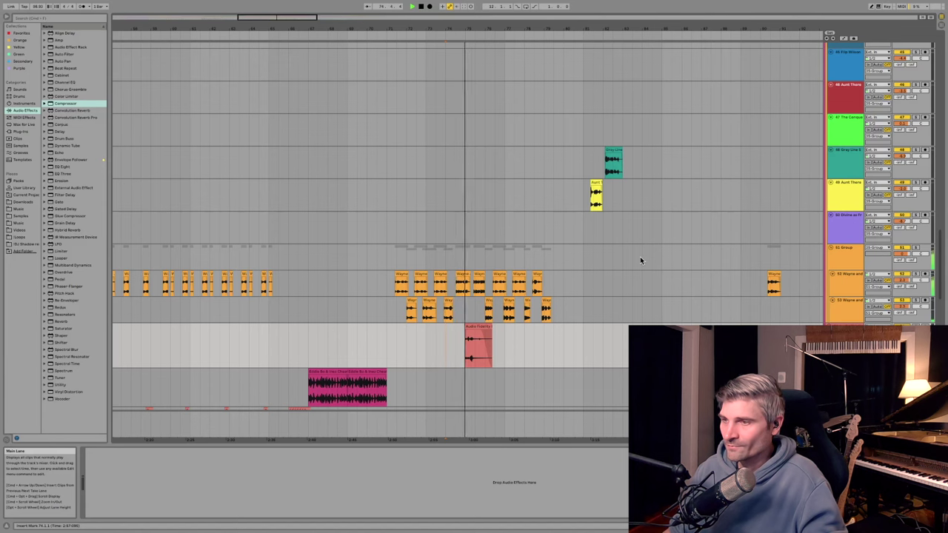
scroll(626, 271, down, 2)
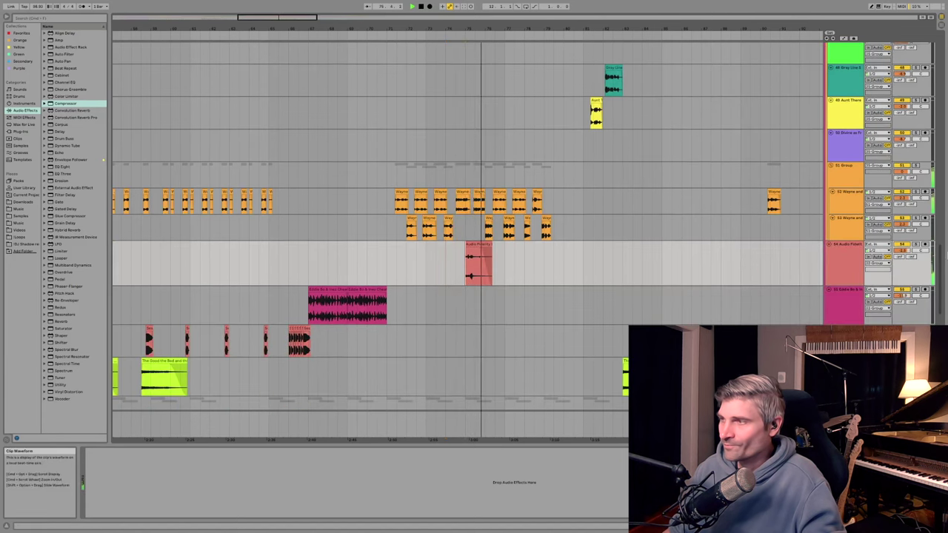
Locate the Audio Fidelity clip, then solo the full Audio Fidelity Sound Effects source recording to audition it
click(469, 274)
key(z)
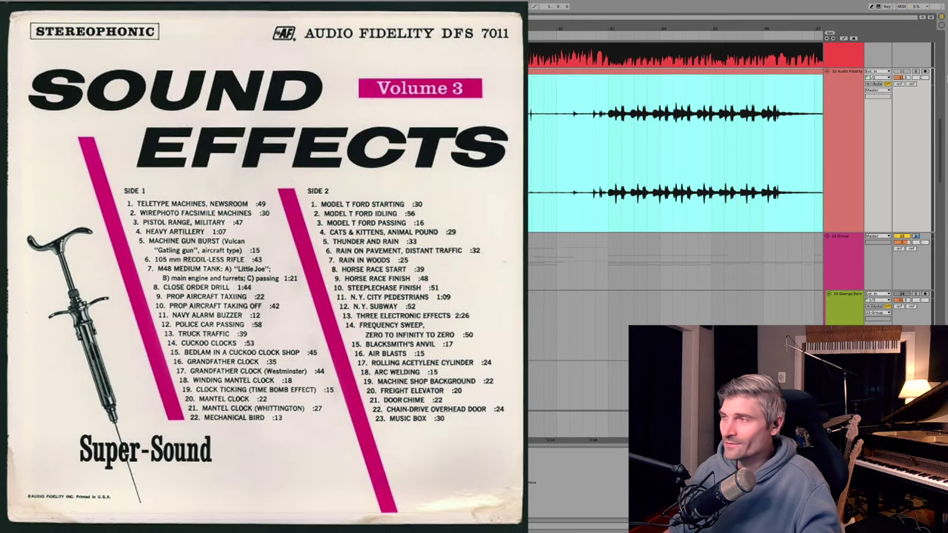
click(915, 72)
key(minus)
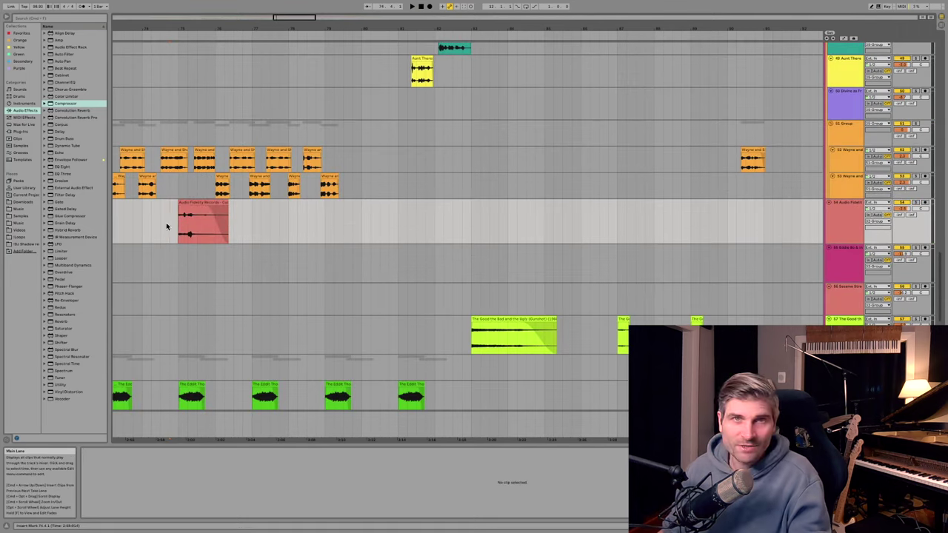
Play the mix from just before bar 75 and examine the Audio Fidelity clip with the clips sounding around it
key(space)
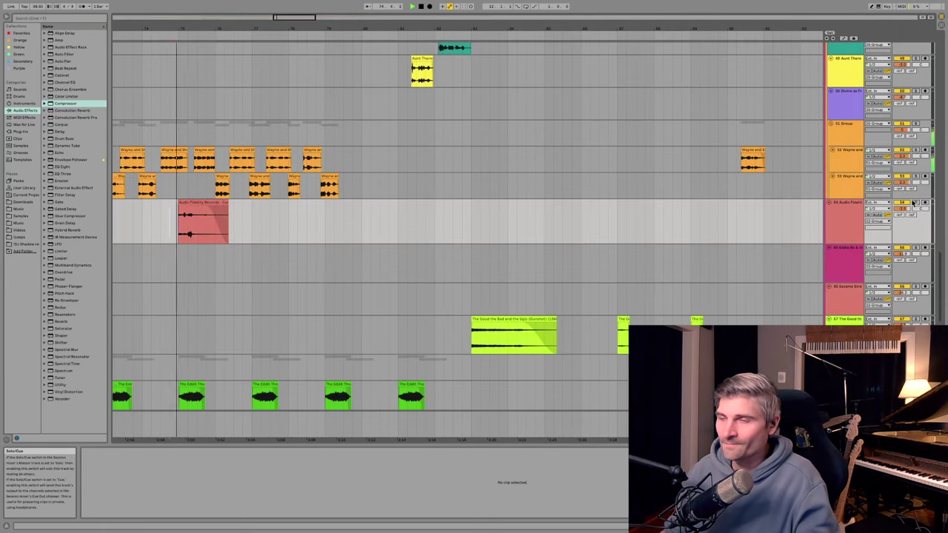
drag(217, 29, 368, 111)
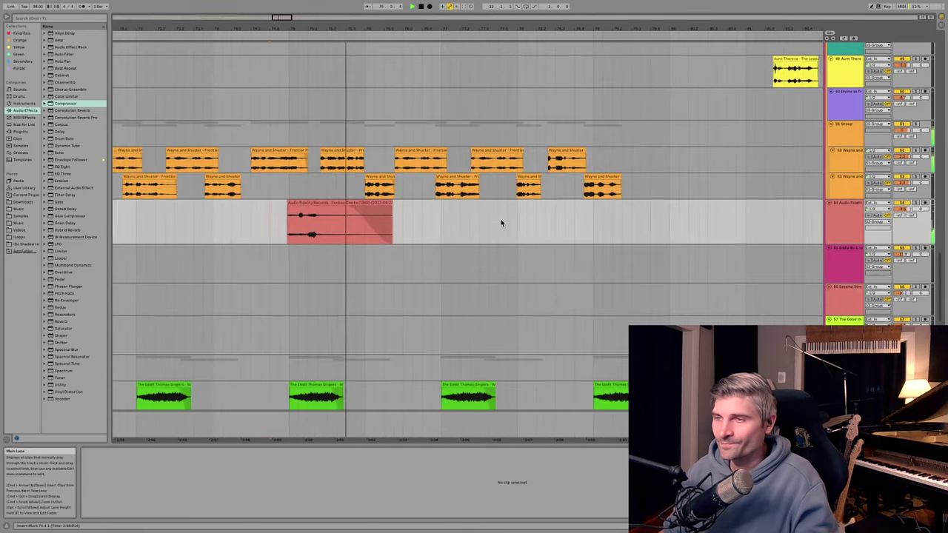
scroll(508, 233, up, 5)
scroll(509, 234, down, 5)
scroll(508, 222, up, 5)
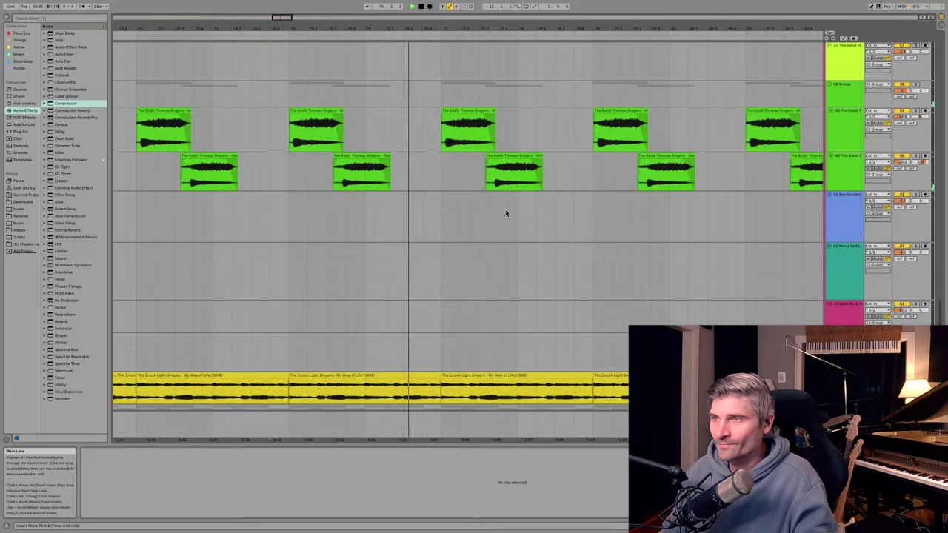
Play the mix from bar 81 through the Aunt Theresa and Gray Line clips, following the other tracks' clips past bar 83
key(minus)
key(minus)
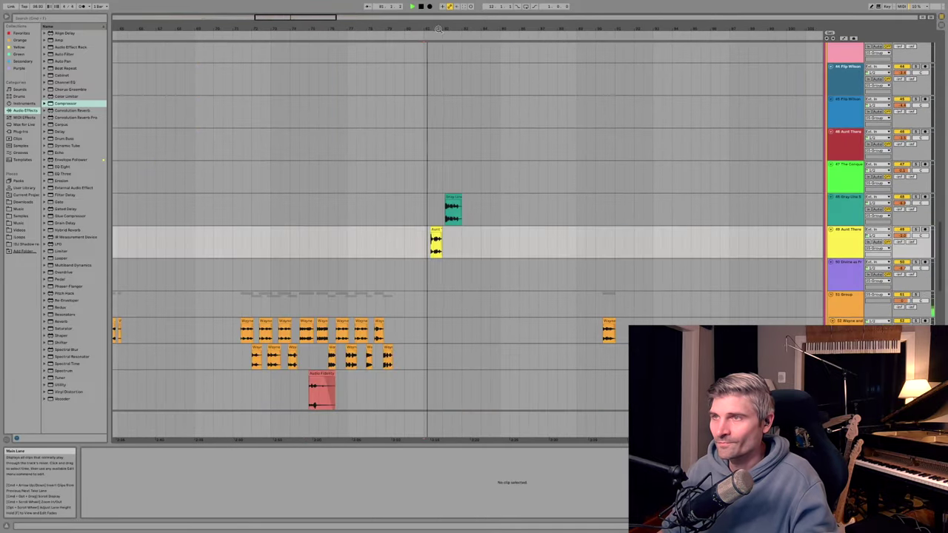
scroll(439, 28, up, 5)
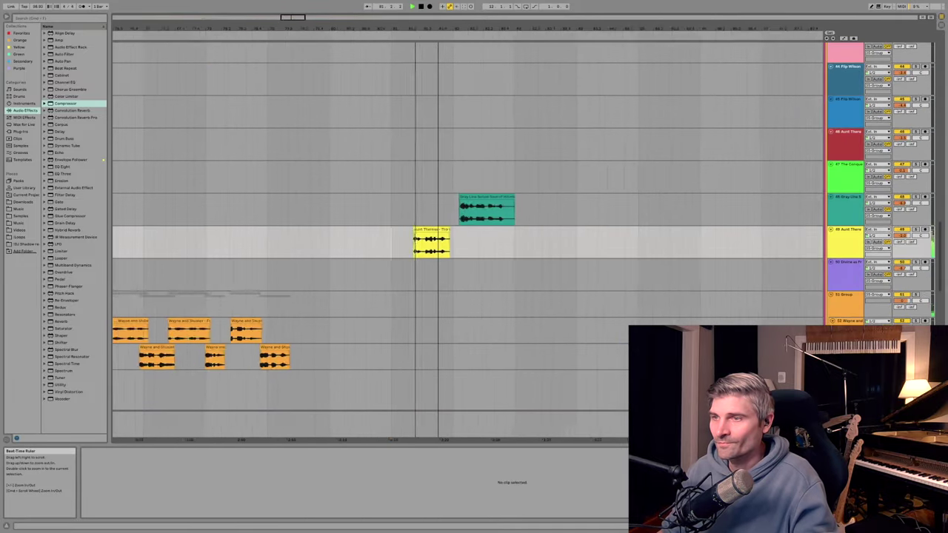
drag(466, 26, 344, 7)
scroll(484, 283, down, 10)
scroll(485, 286, down, 3)
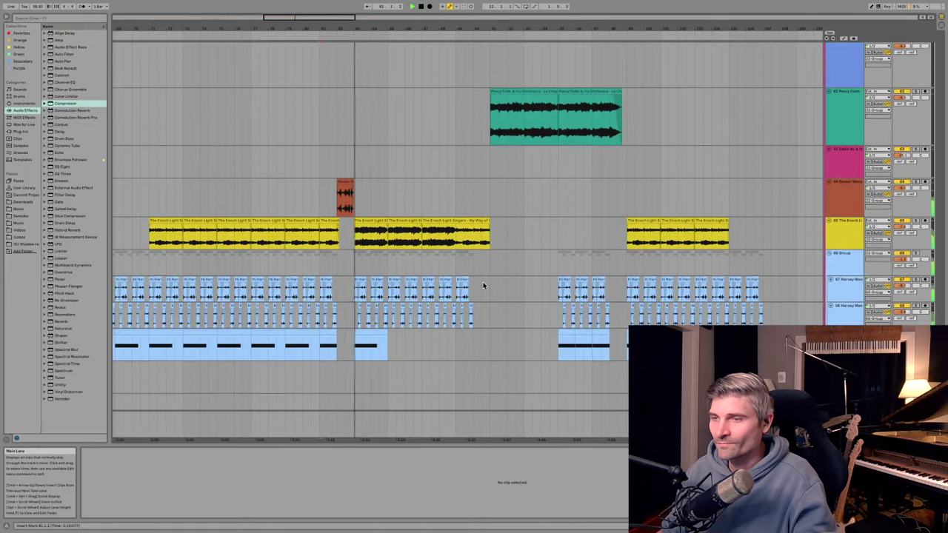
scroll(482, 286, up, 15)
scroll(482, 287, down, 6)
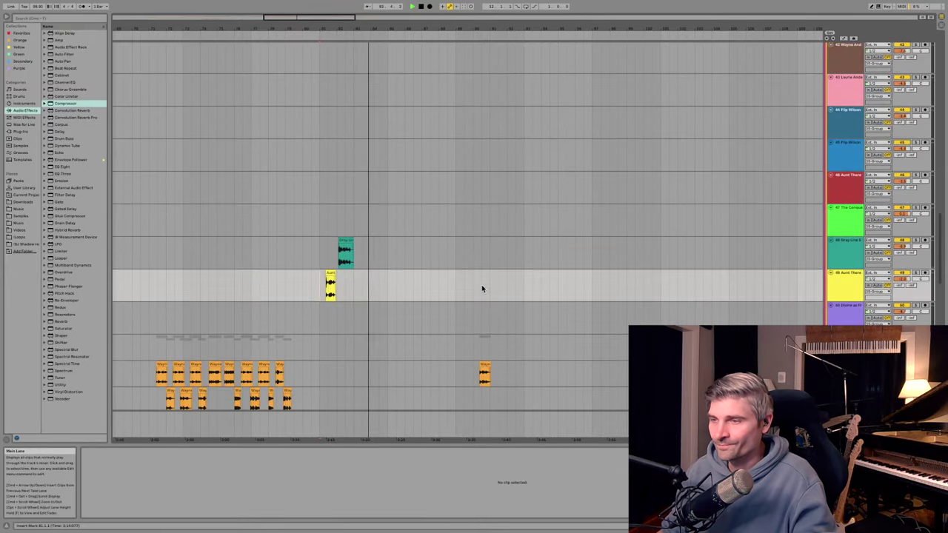
scroll(481, 286, up, 7)
scroll(481, 287, up, 2)
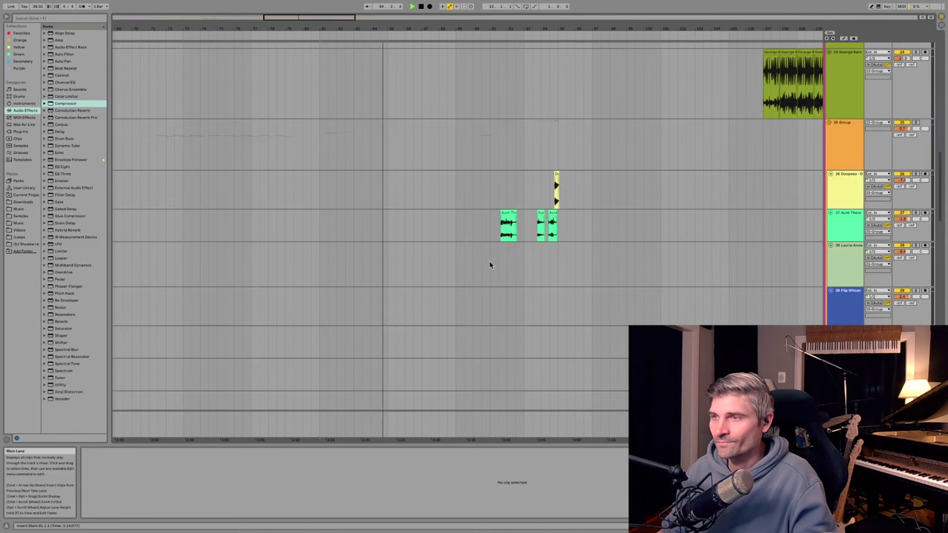
Play the mix from bar 89 and examine the Percy Faith and Aunt Theresa clips up to bar 94
scroll(460, 309, down, 10)
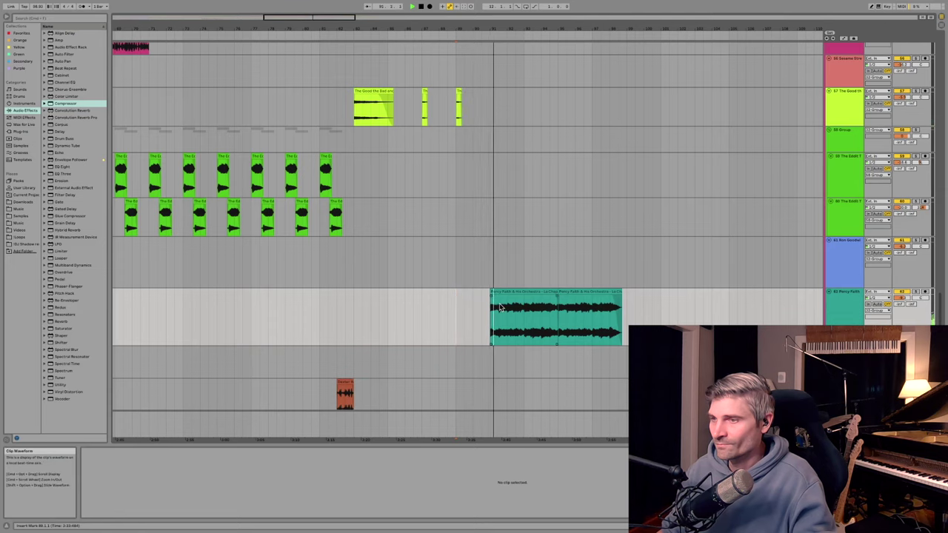
scroll(548, 323, up, 15)
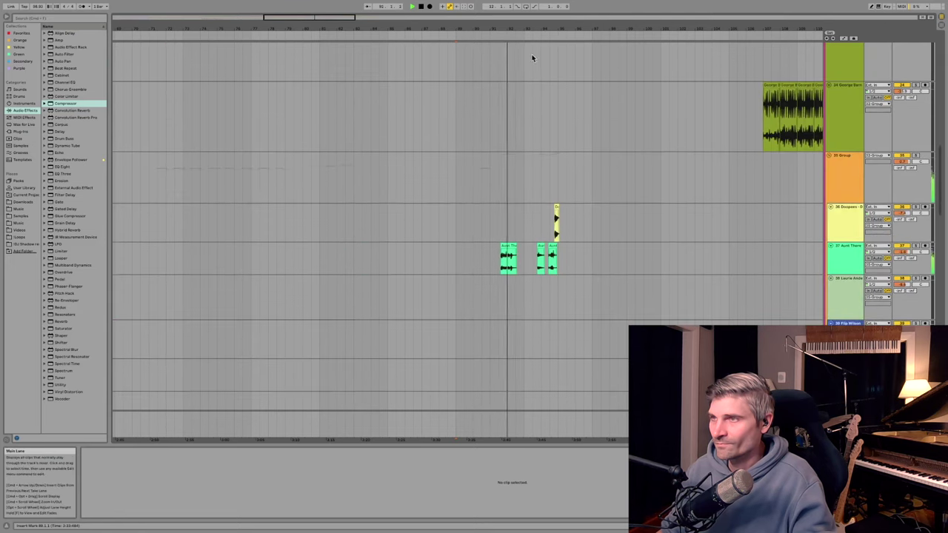
drag(517, 29, 431, 29)
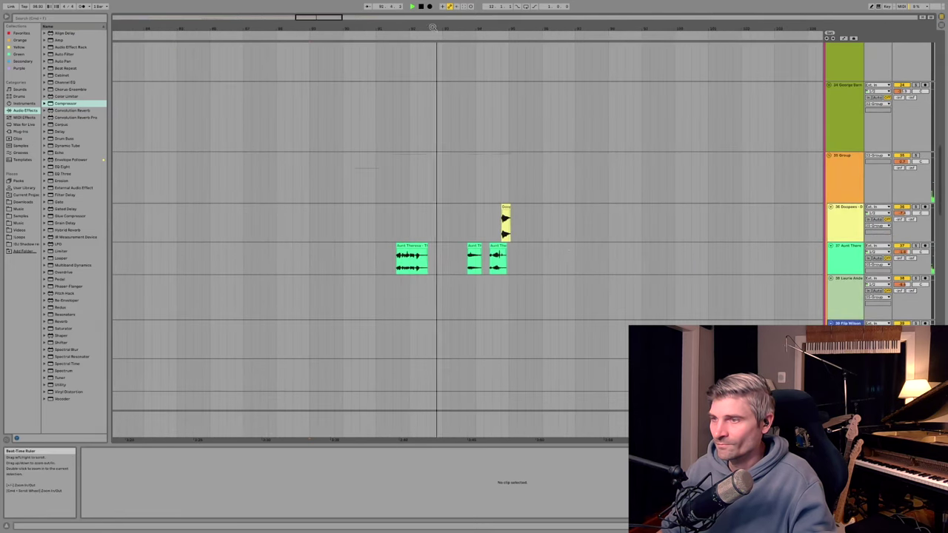
scroll(563, 251, up, 5)
scroll(563, 259, down, 6)
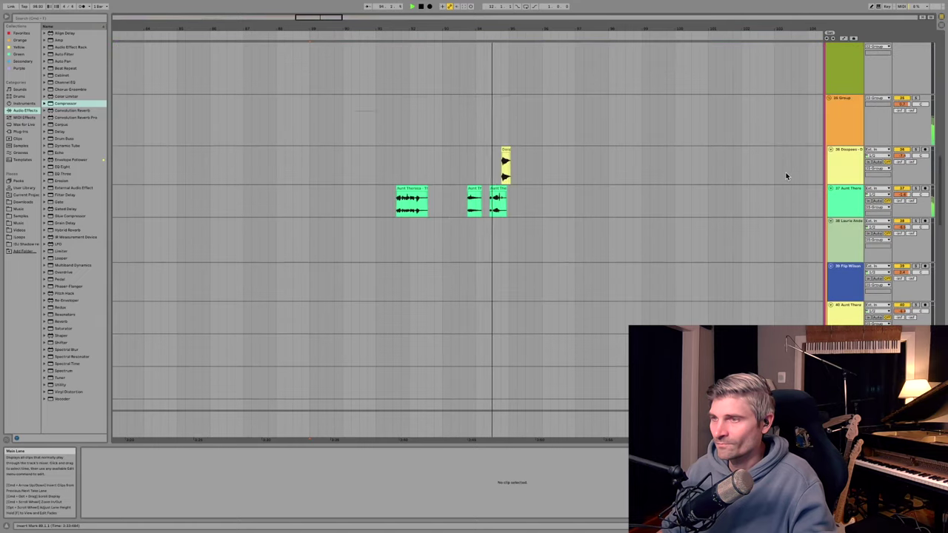
Select the first Aunt Theresa clip after bar 91 and enlarge its track's height
click(422, 204)
key(z)
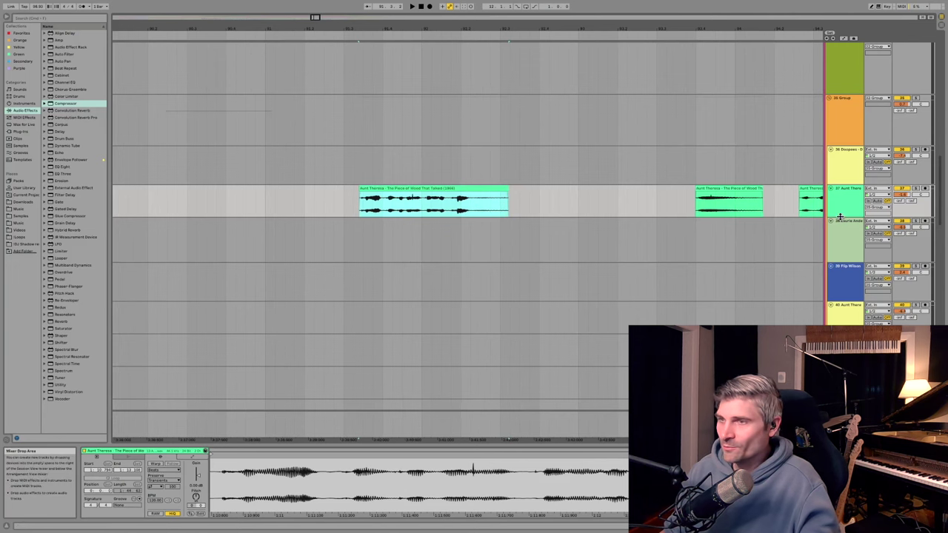
drag(839, 217, 839, 305)
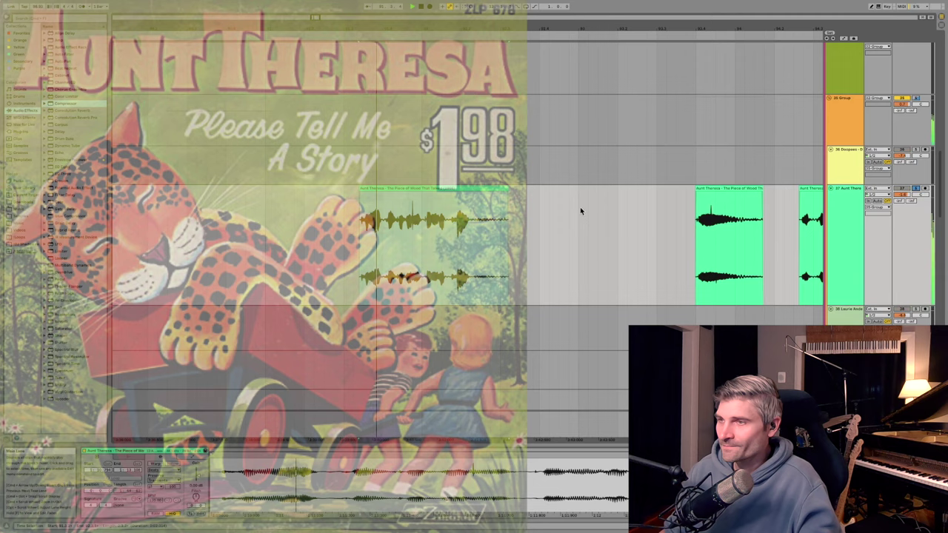
Solo the Aunt Theresa track and extend its first clip past bar 97 to audition more of The Piece of Wood That Talked
key(ctrl+z)
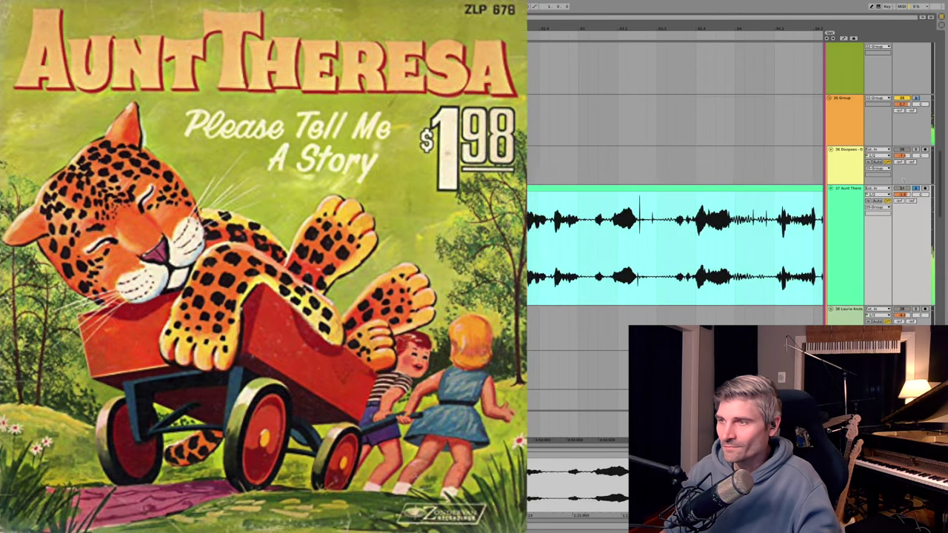
scroll(674, 244, right, 2)
scroll(675, 245, right, 3)
key(minus)
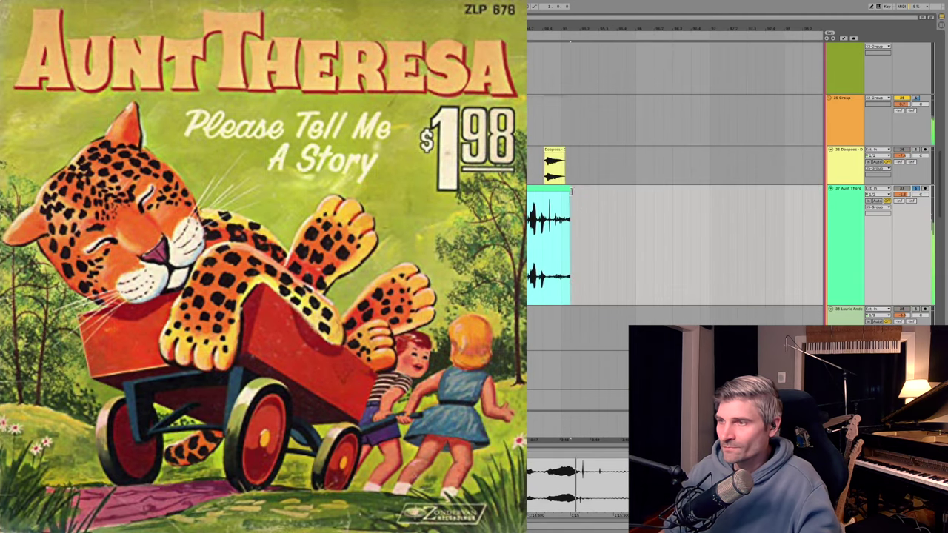
drag(576, 187, 769, 189)
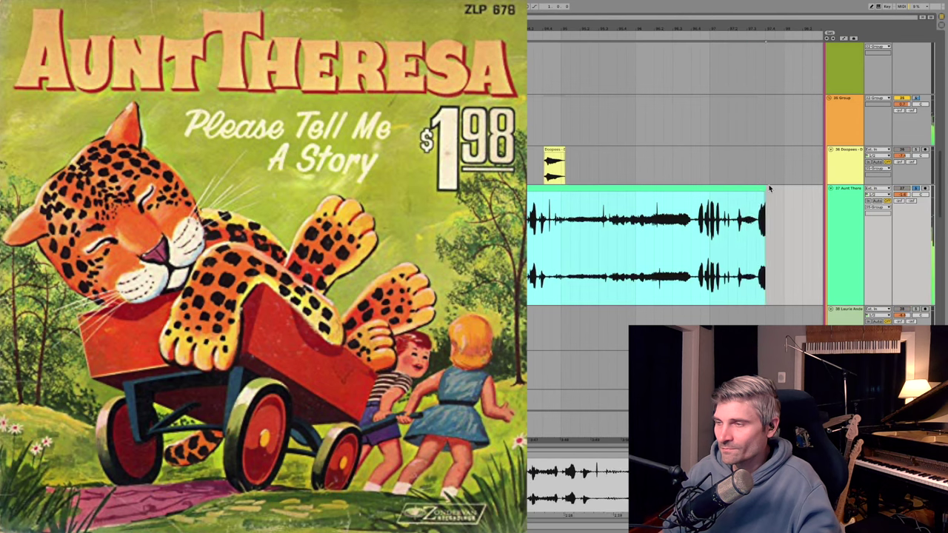
drag(609, 26, 370, 16)
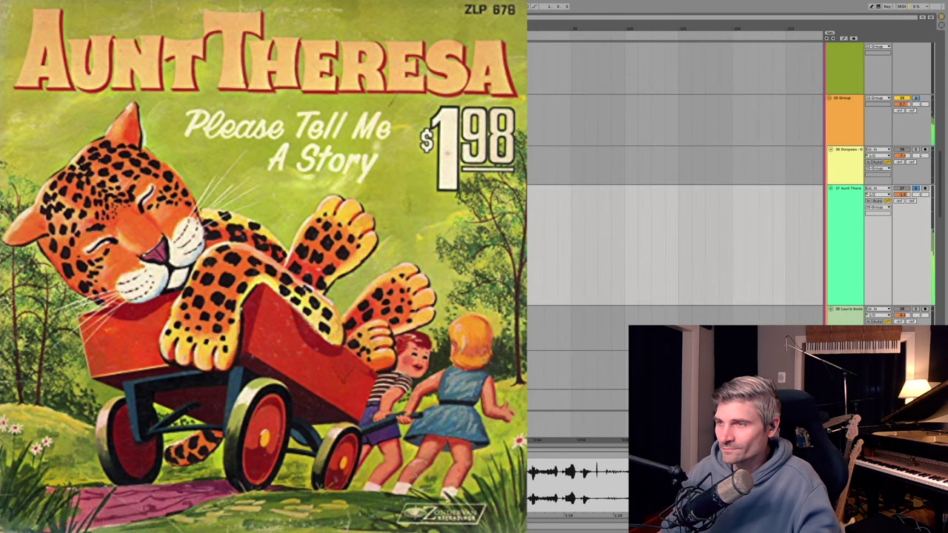
drag(527, 189, 688, 194)
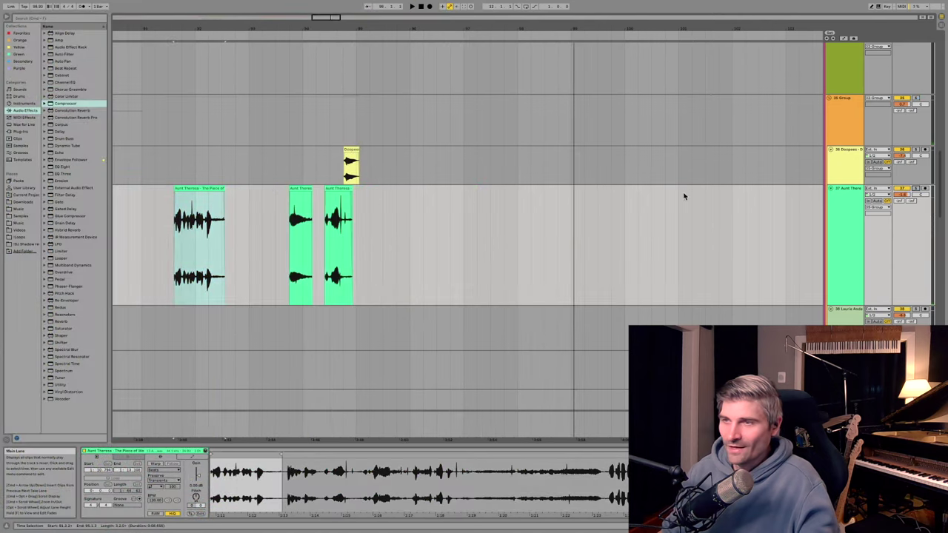
Select the Doopees clip just before bar 95 and play it soloed
click(351, 158)
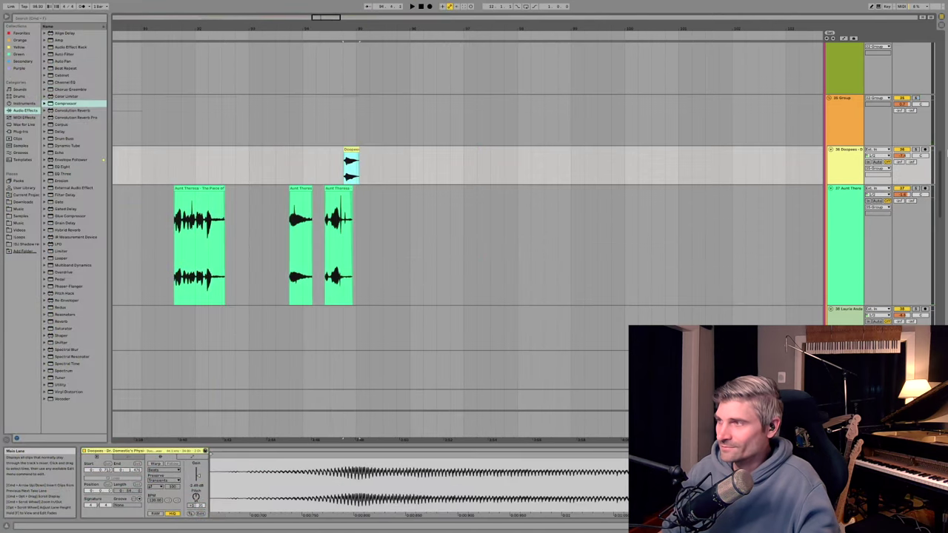
key(space)
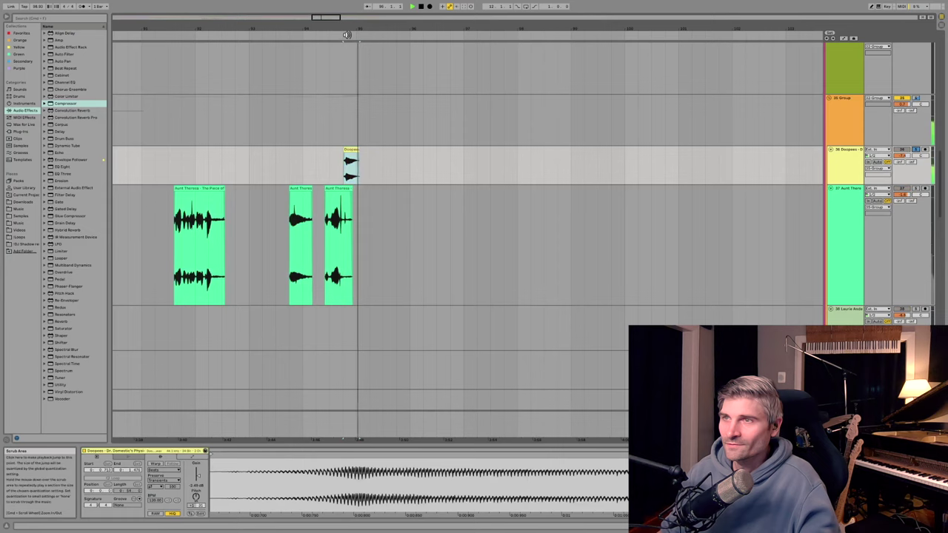
scroll(356, 169, up, 5)
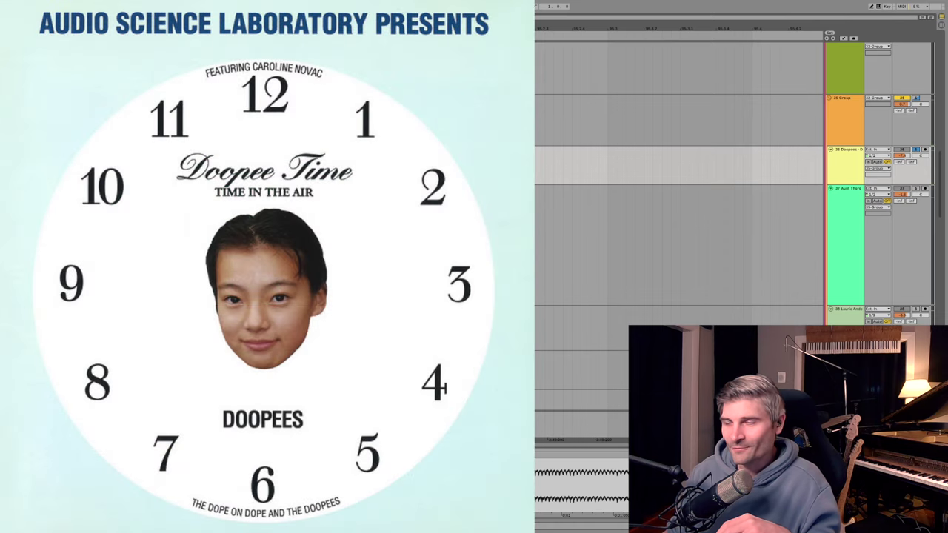
Extend the Doopees clip past its end to audition more of the Doopee Time source recording soloed
drag(346, 148, 708, 150)
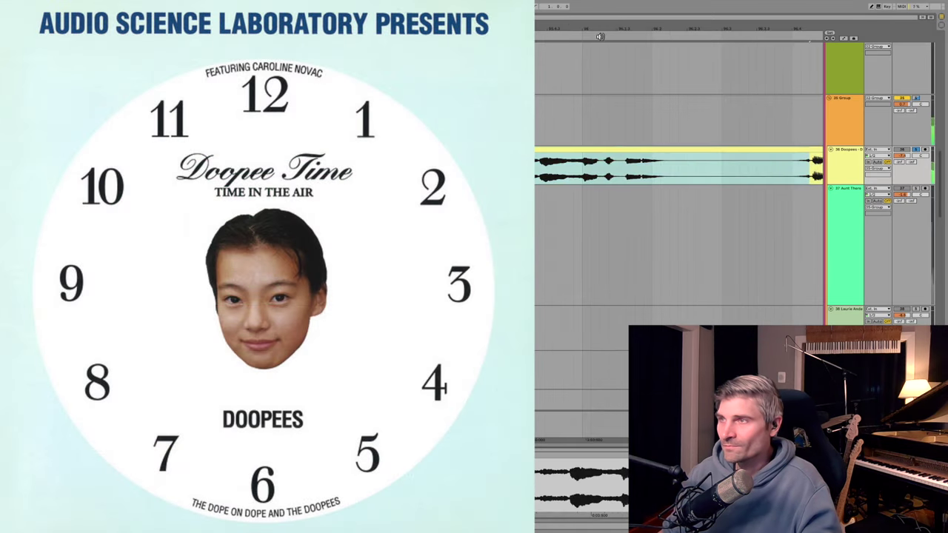
drag(565, 27, 534, 15)
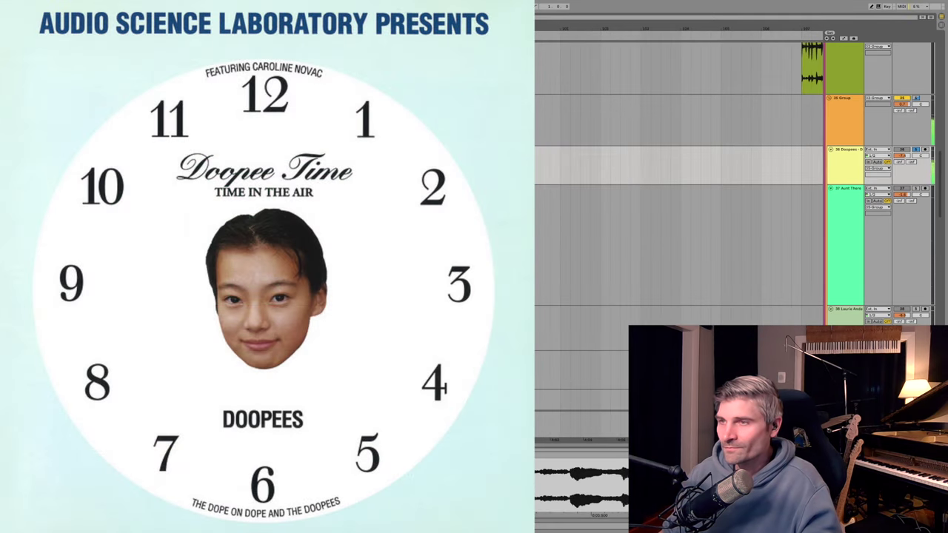
drag(534, 151, 562, 153)
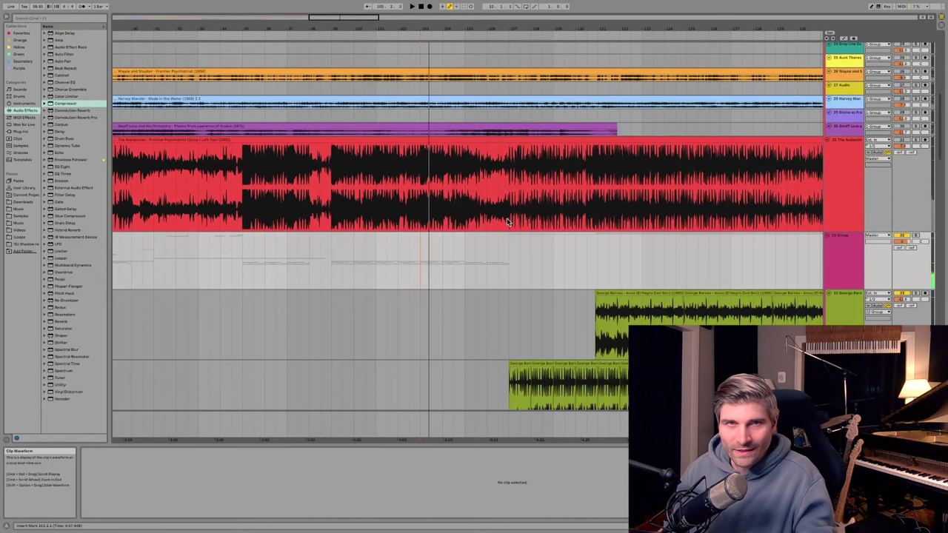
Play the mix from bar 107 and examine where the chopped George Barnes clips begin
click(508, 220)
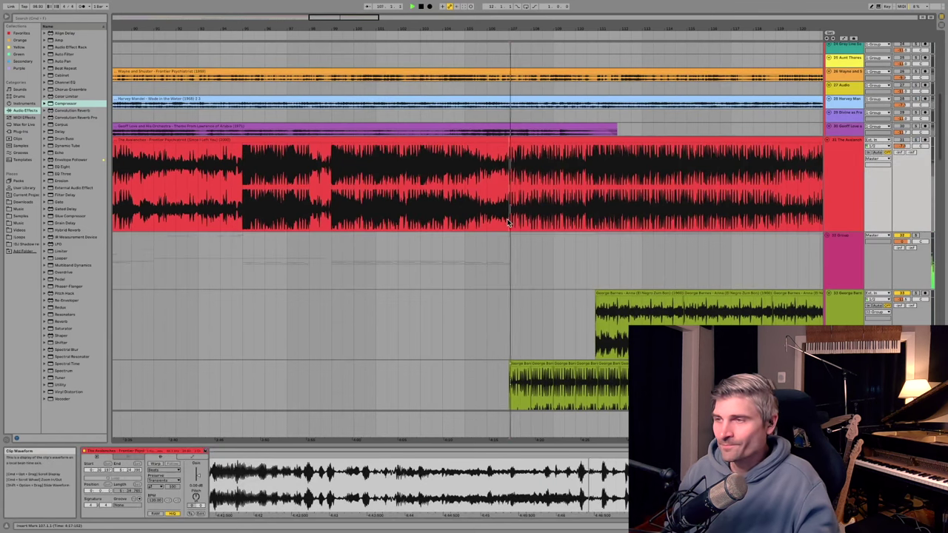
scroll(518, 225, down, 5)
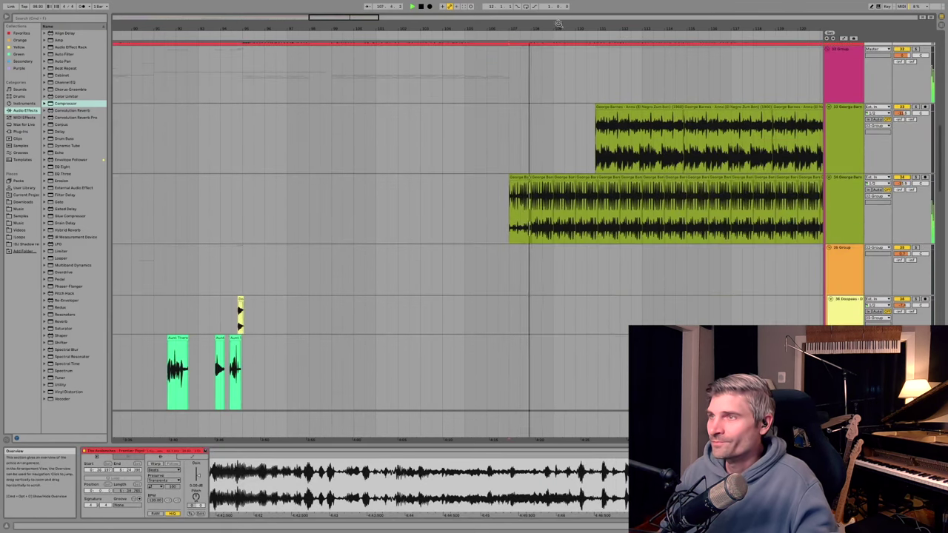
drag(558, 25, 451, 81)
key(space)
key(minus)
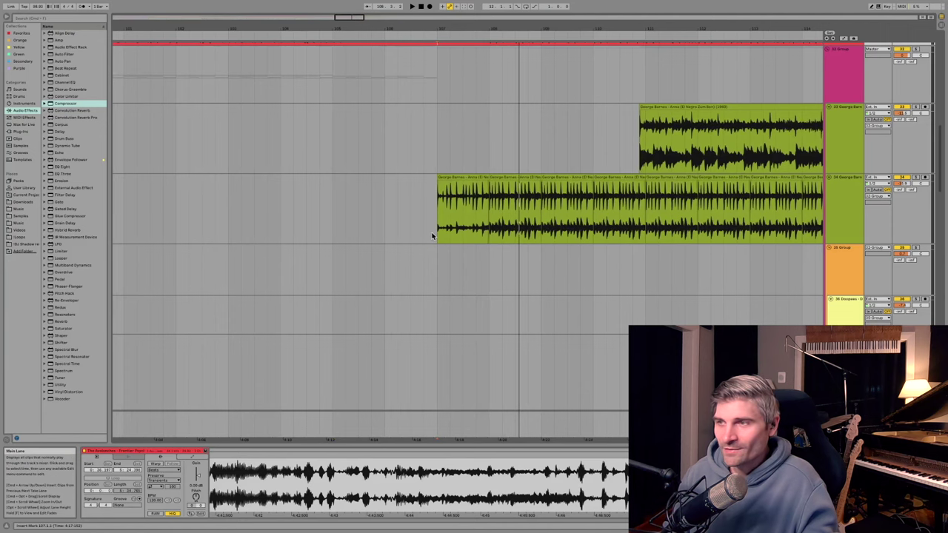
Audition the soloed George Barnes source recording and look through the tracks below for the clips chopped from it
drag(490, 31, 491, 67)
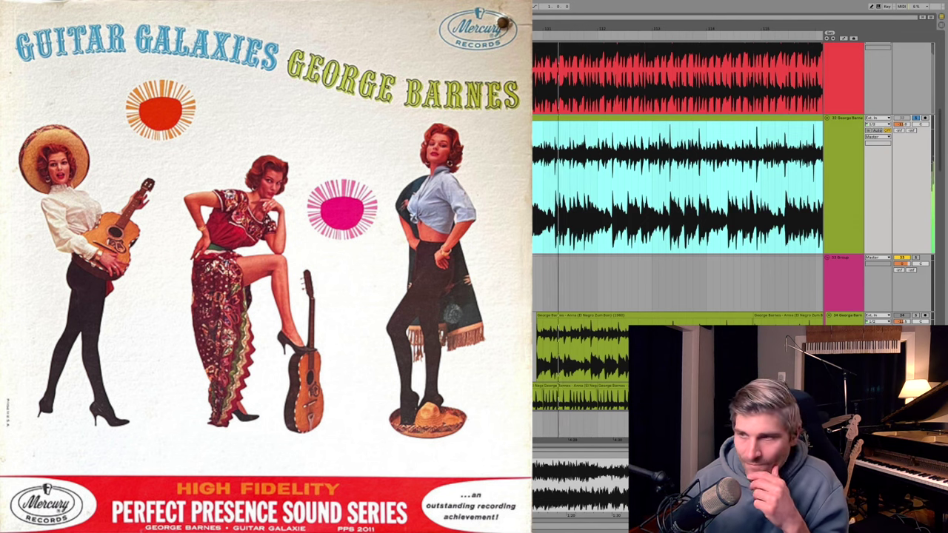
scroll(632, 129, down, 3)
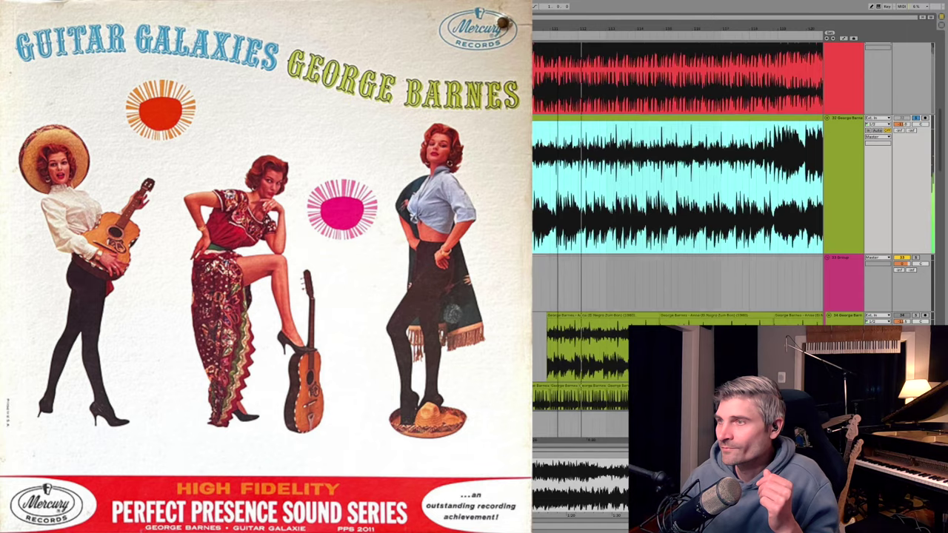
scroll(633, 129, right, 4)
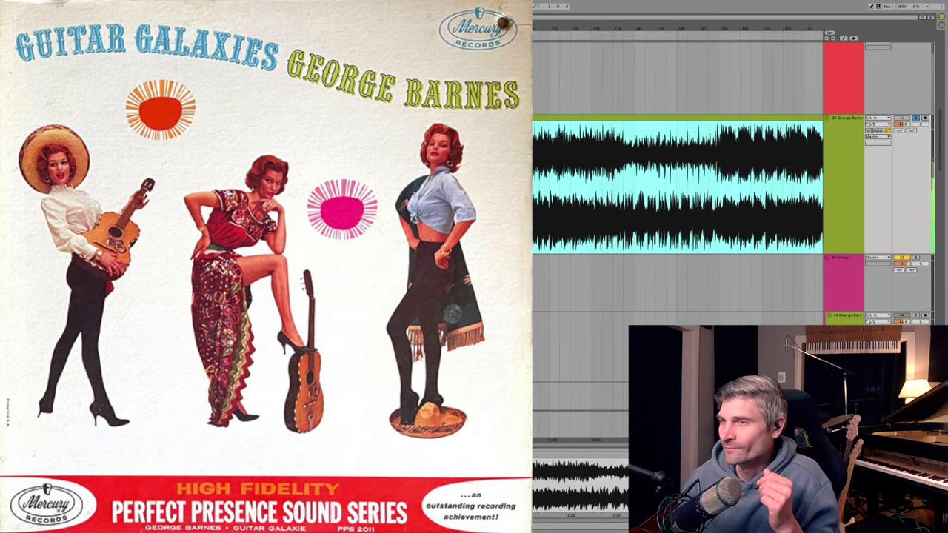
scroll(677, 185, up, 5)
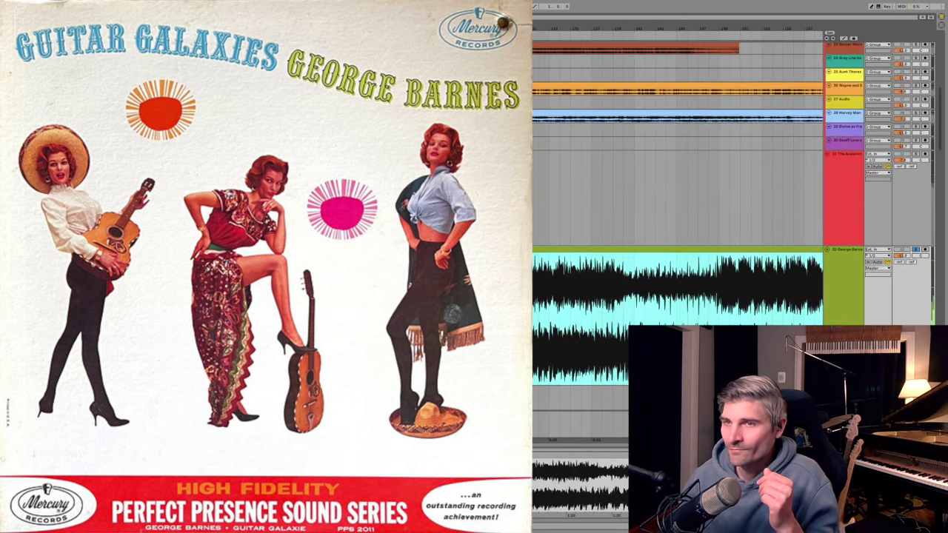
scroll(677, 185, down, 15)
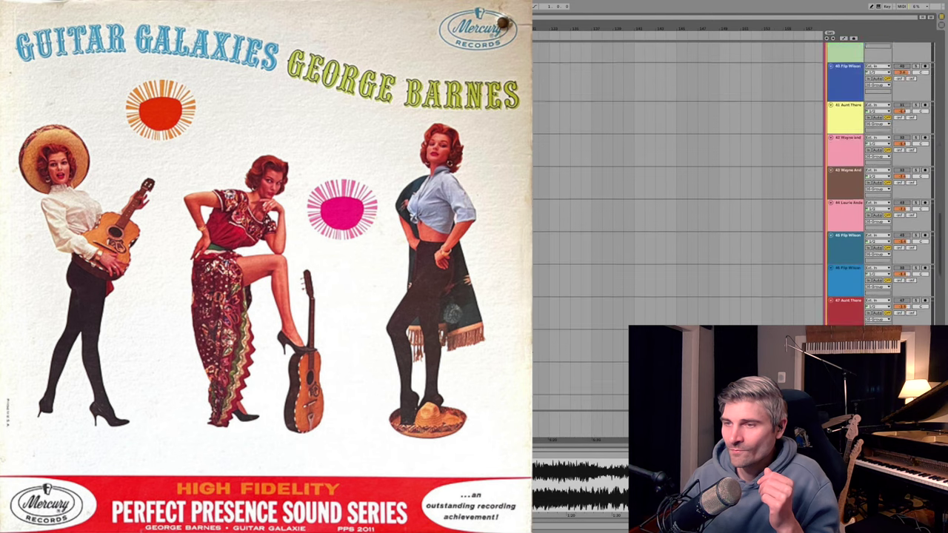
scroll(678, 185, down, 15)
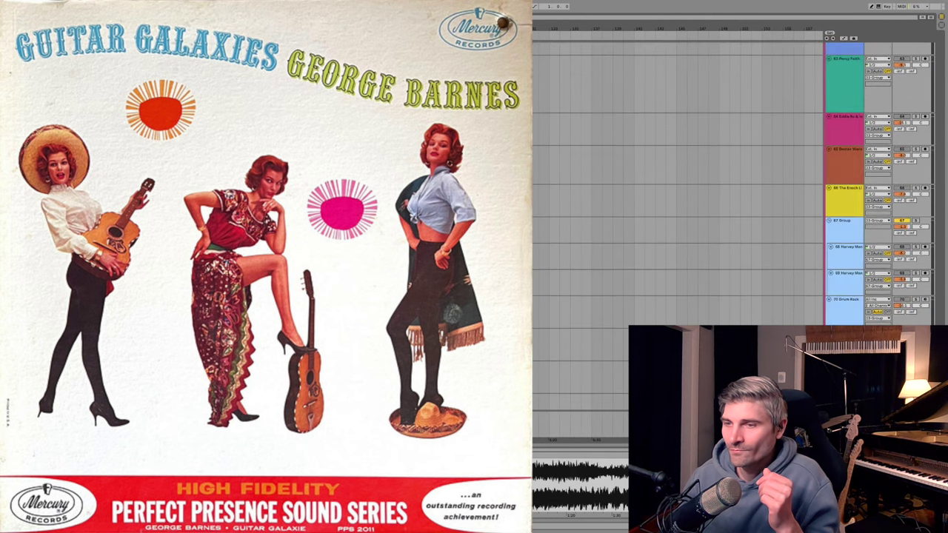
scroll(495, 260, up, 15)
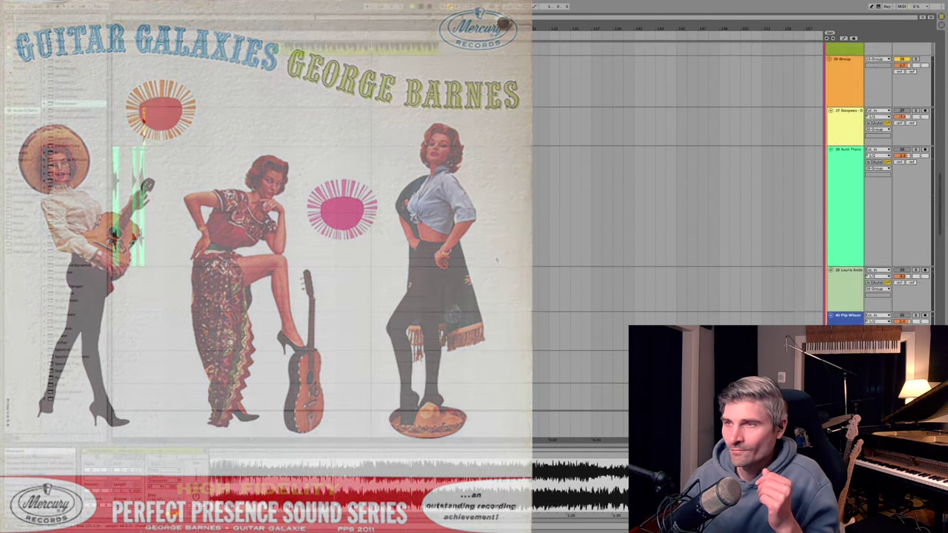
scroll(495, 260, up, 2)
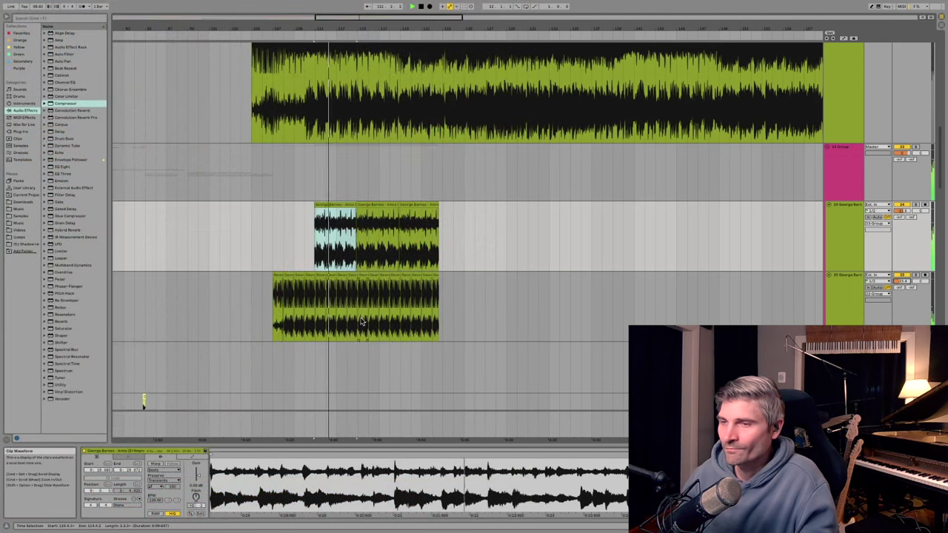
Play the two layers of George Barnes clips from about bar 112 and place the insert marker at bar 97 on the source track
click(326, 317)
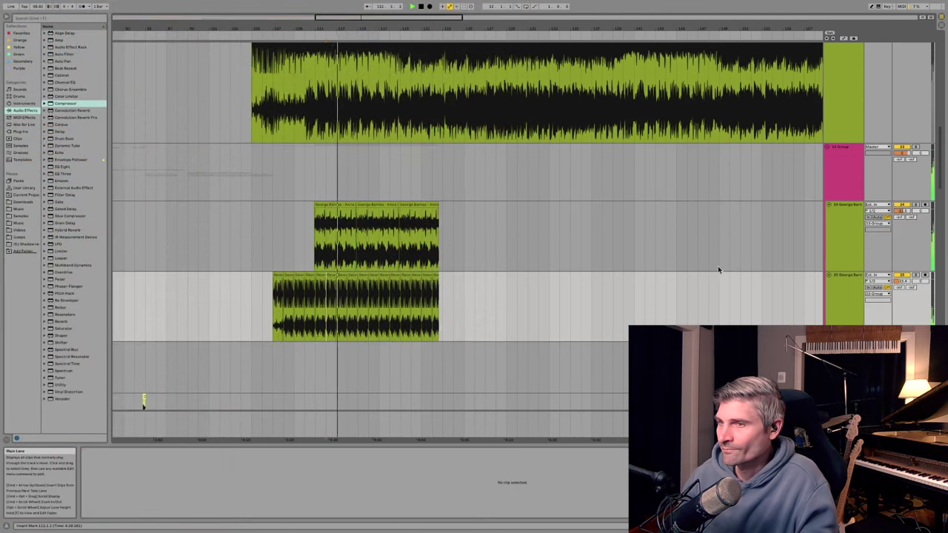
scroll(469, 259, up, 5)
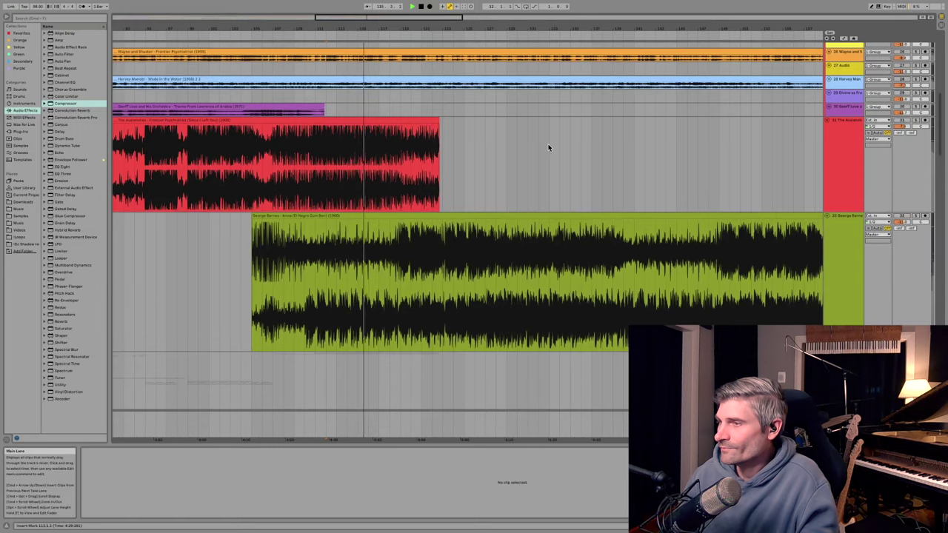
scroll(465, 231, down, 5)
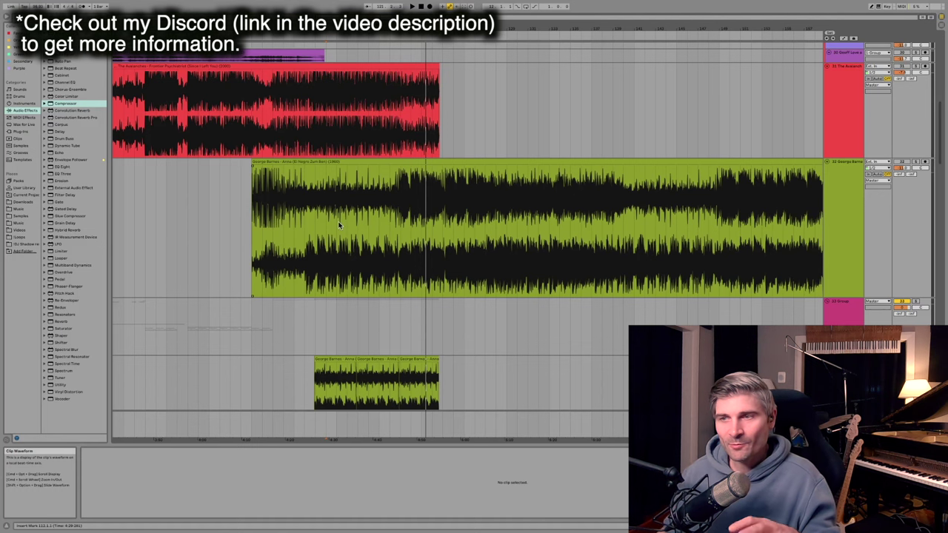
click(253, 230)
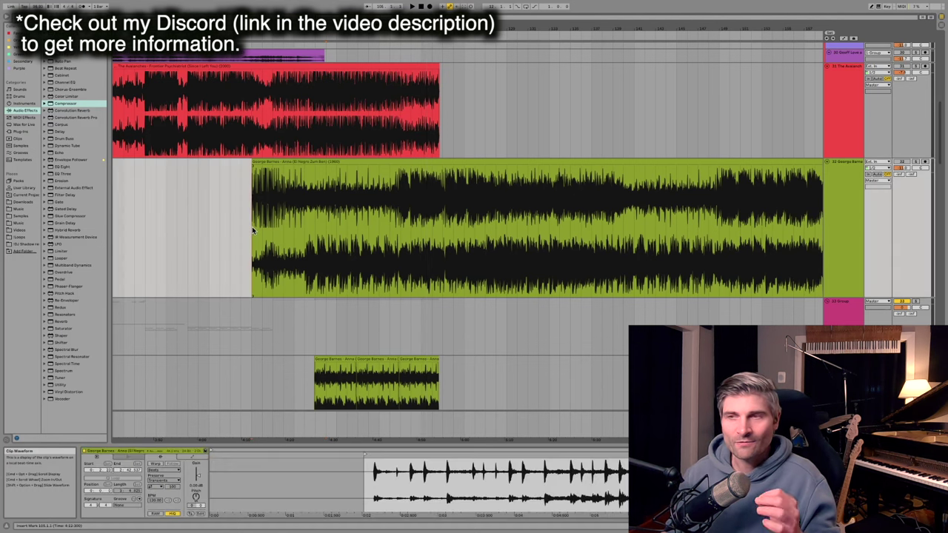
click(187, 234)
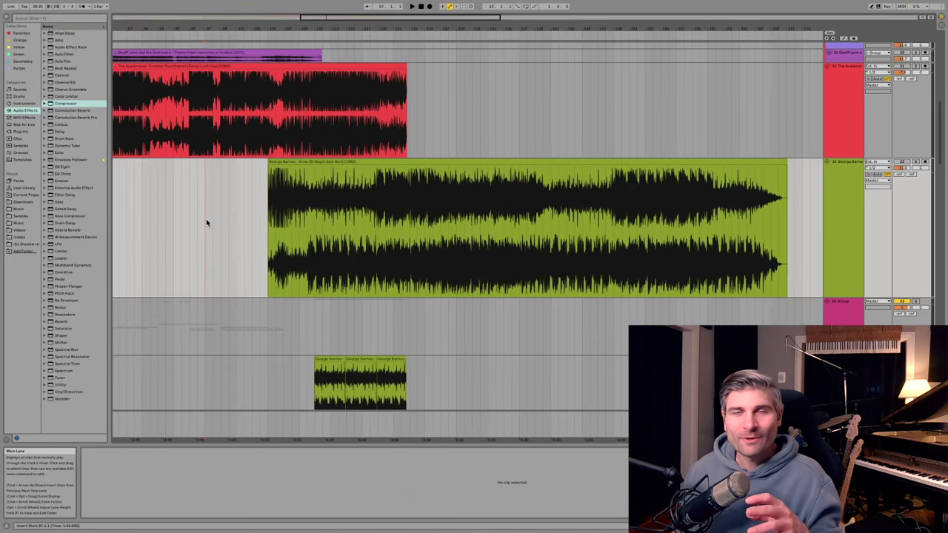